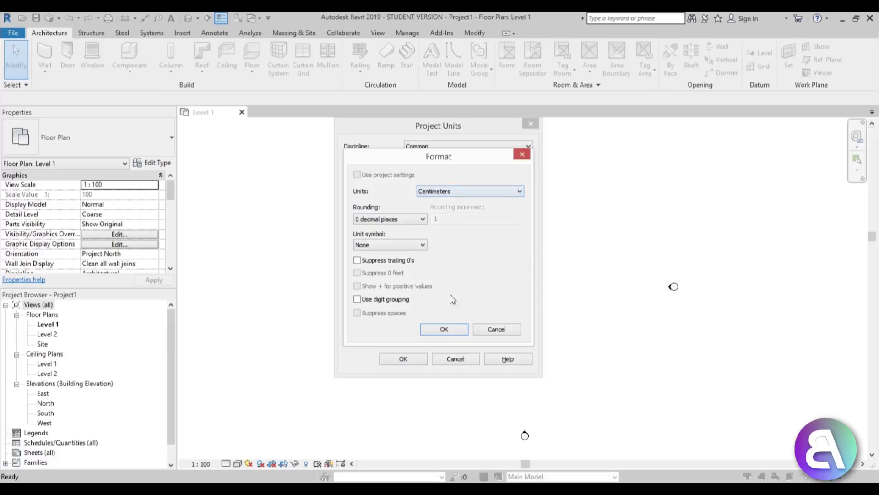
Step: Confirm centimeters as the unit format and apply the project units
click(453, 329)
click(410, 359)
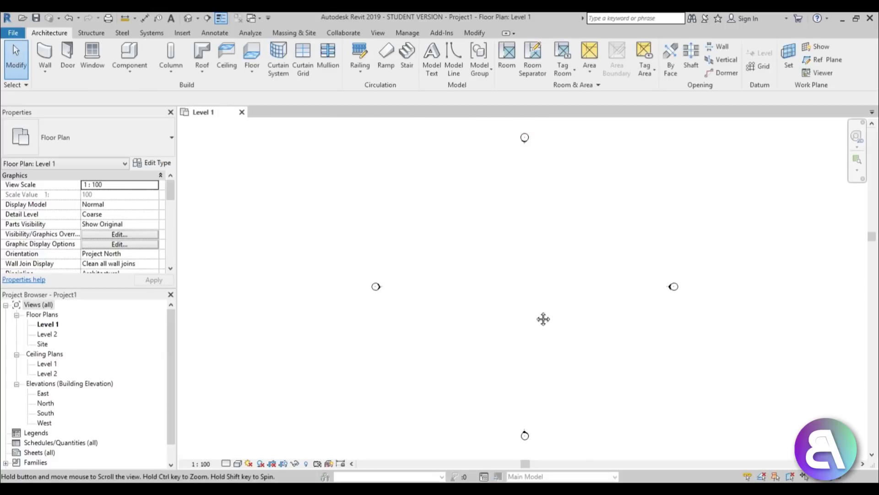
Step: Draw a rectangular room of Generic - 300mm walls between the elevation markers, about 370 by 570 cm inside
middle_drag(544, 318, 449, 314)
key(w)
key(a)
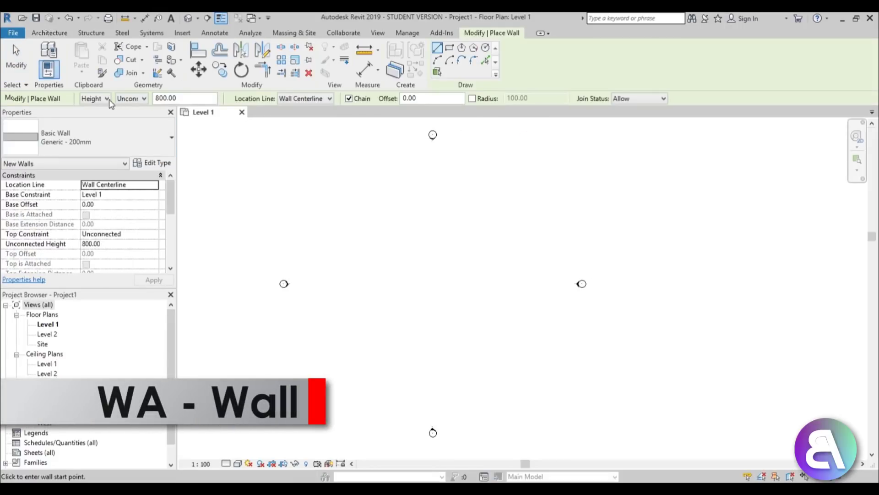
click(90, 133)
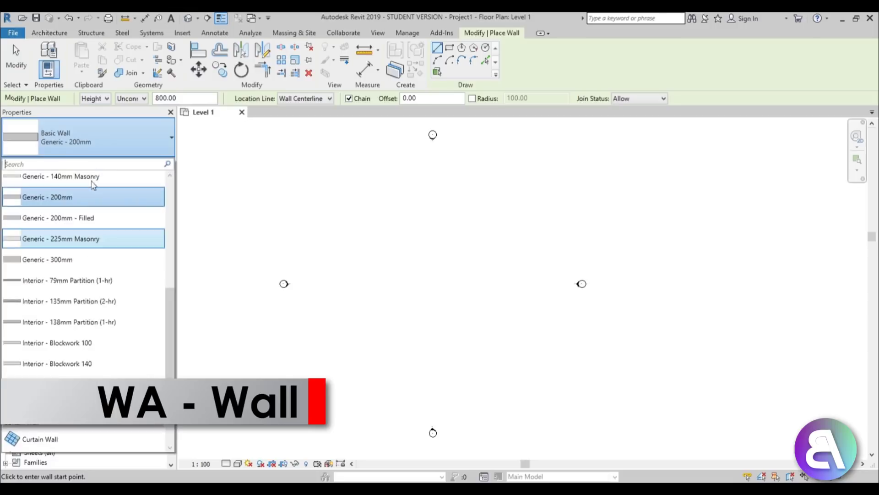
click(84, 257)
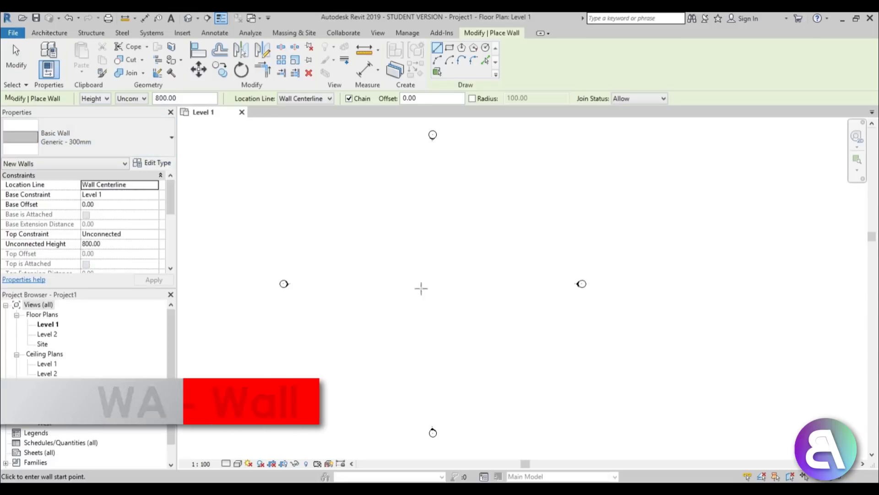
click(453, 50)
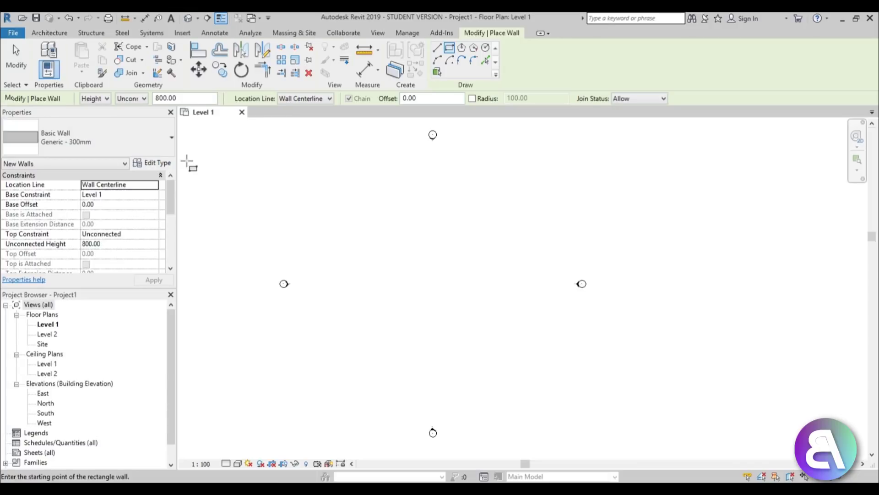
click(410, 246)
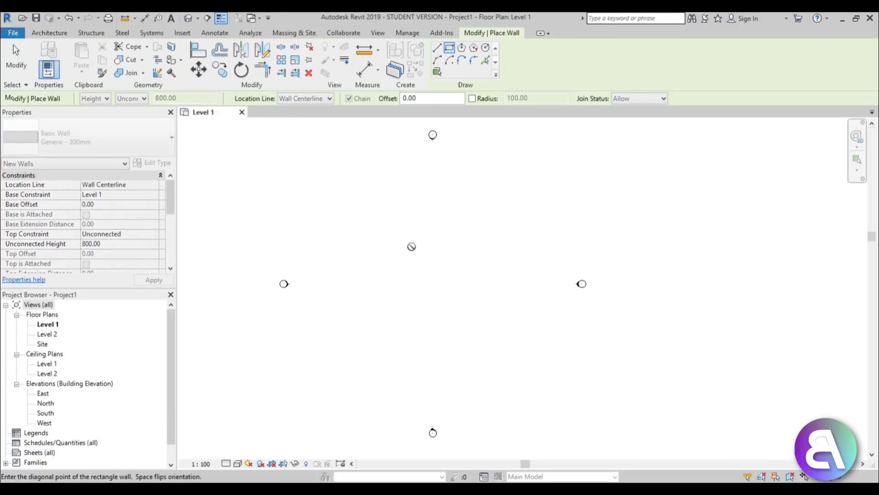
click(436, 282)
scroll(426, 267, up, 5)
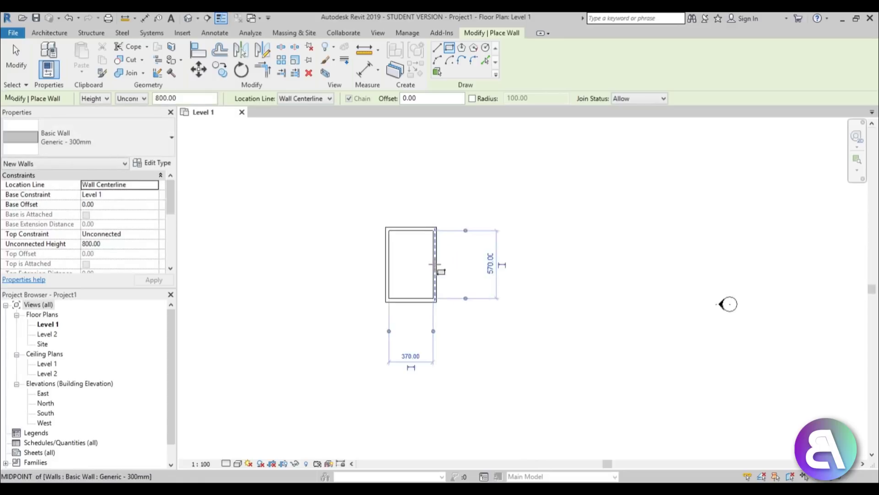
key(Escape)
key(Escape)
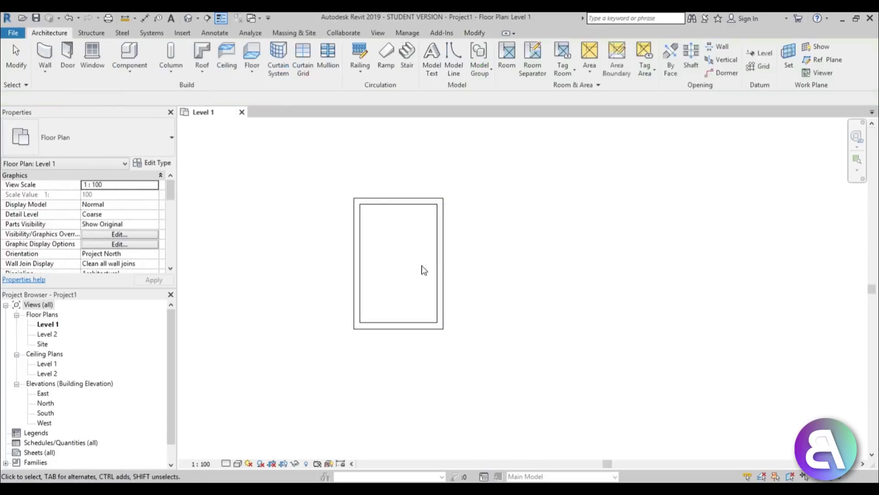
Step: Set the room's inner width to 350 cm by adjusting its east wall
click(440, 264)
click(398, 348)
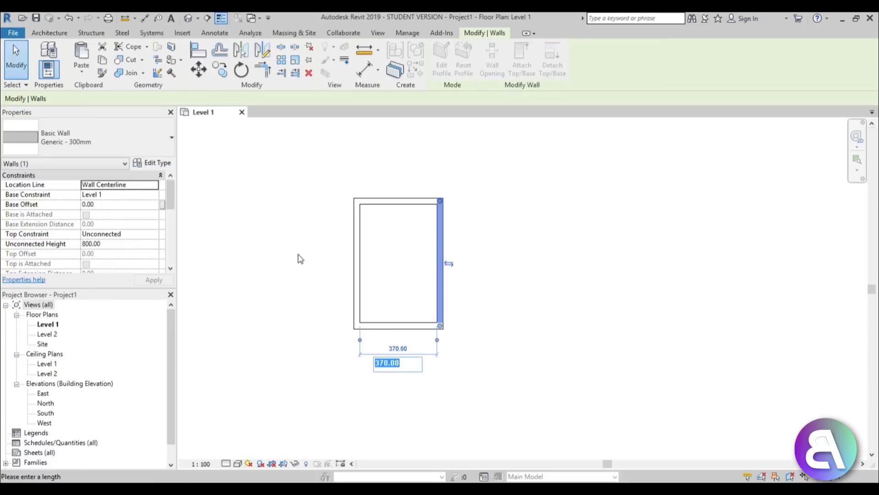
text(350)
key(Return)
click(402, 226)
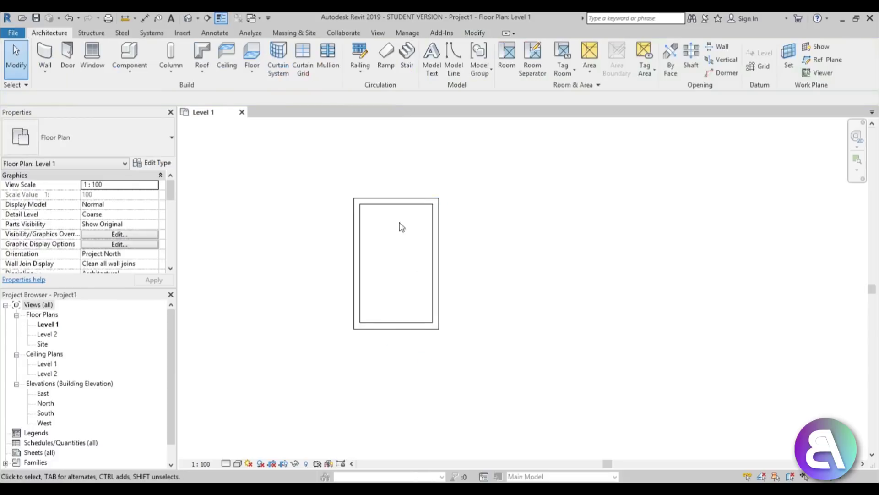
Step: Set the room's inner length to 520 cm
scroll(400, 215, up, 2)
drag(392, 390, 383, 370)
key(Escape)
click(388, 357)
click(381, 383)
click(390, 336)
scroll(382, 282, up, 2)
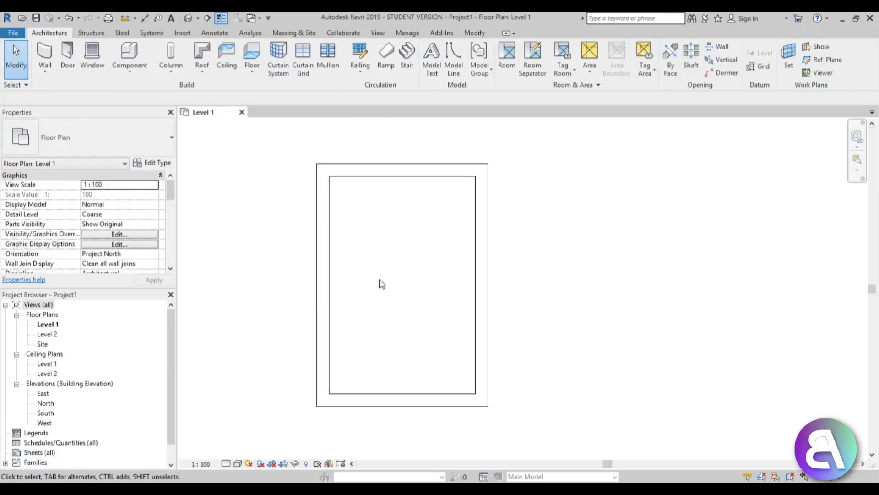
Step: Create a Generic 150mm floor from the room's walls, with its boundary along the inner wall faces
click(252, 55)
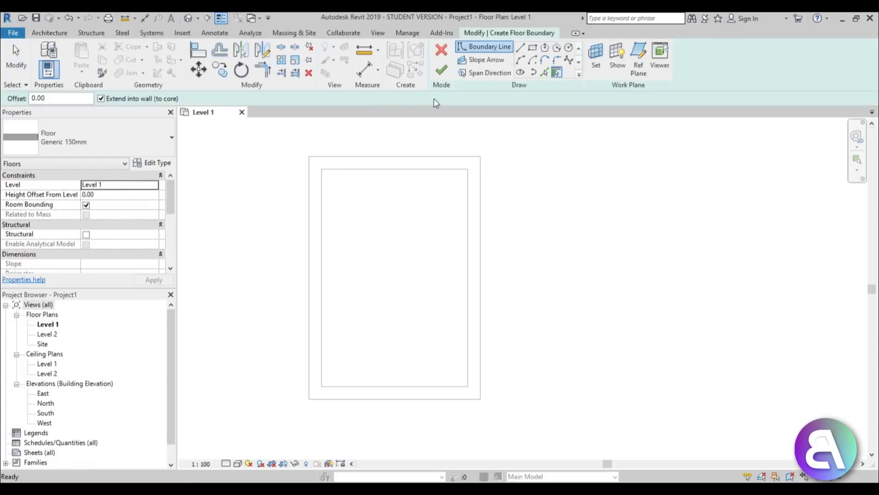
key(Tab)
click(421, 170)
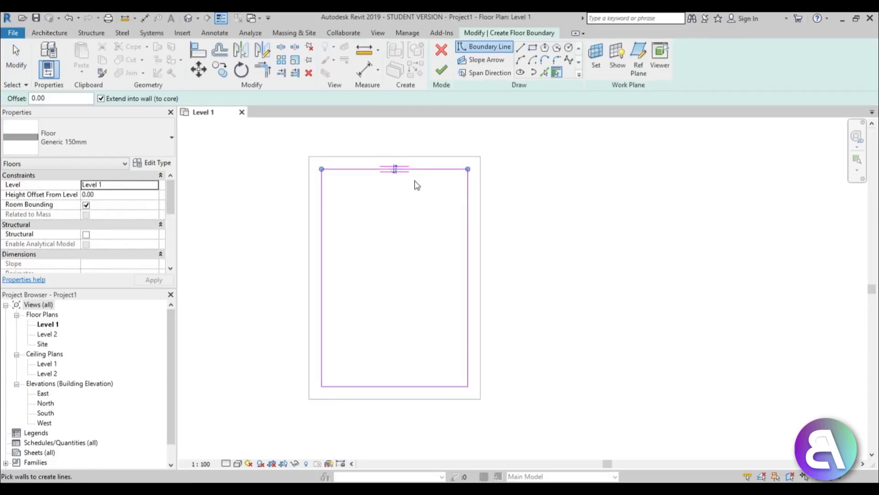
click(395, 170)
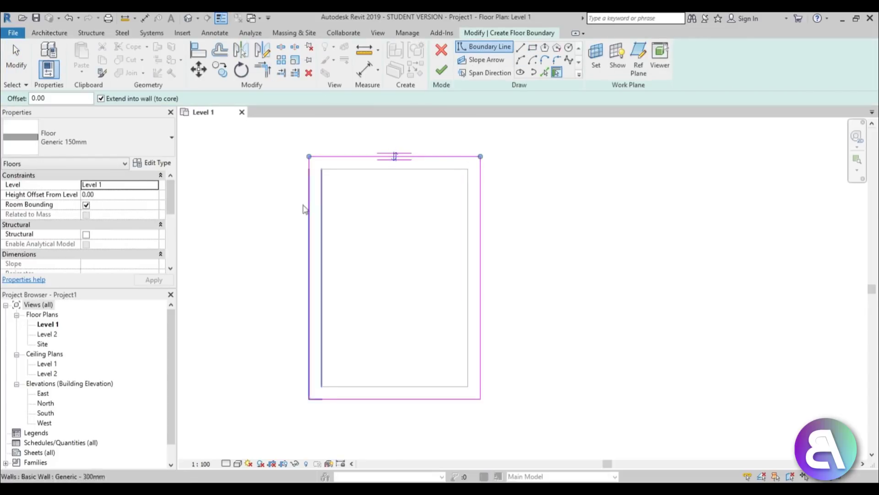
click(442, 72)
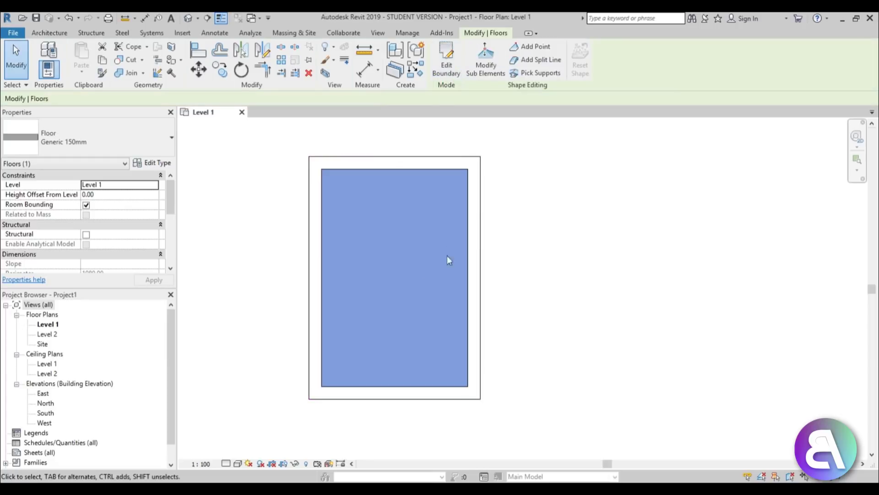
Step: Open the layer structure of the floor's Generic 150mm type for editing
click(158, 163)
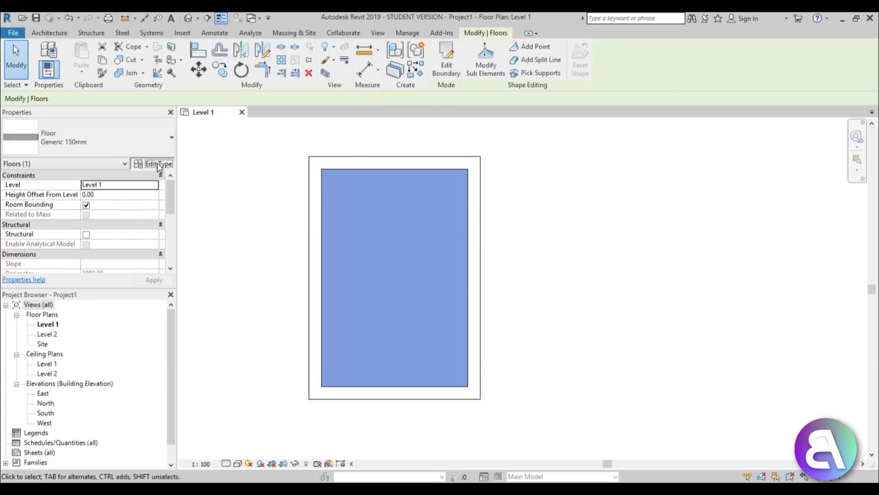
click(506, 145)
key(Escape)
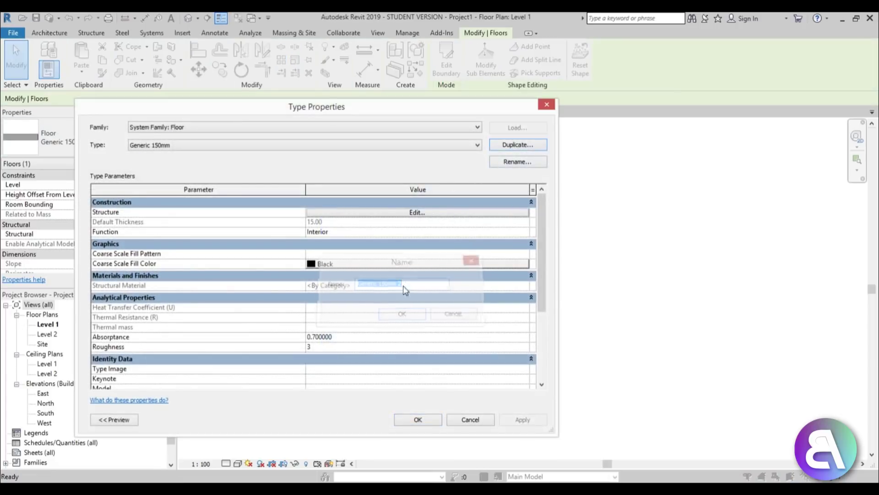
click(417, 213)
click(287, 213)
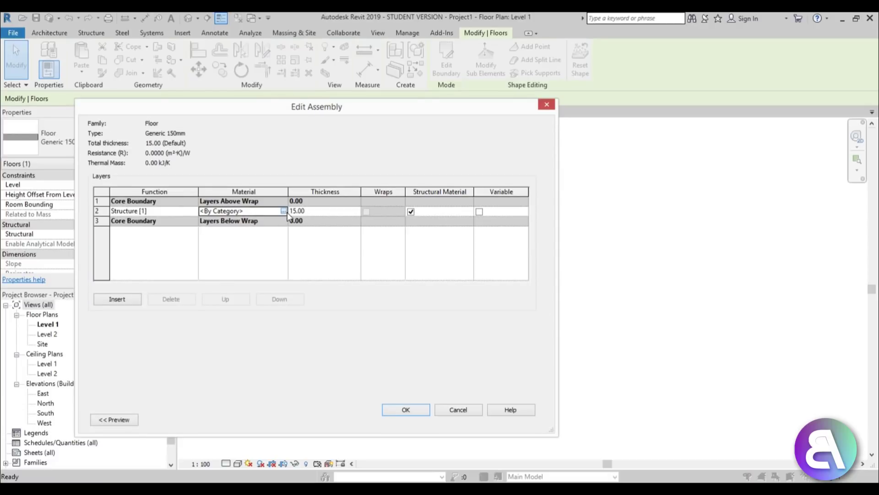
Step: Try to assign Carpet, Berber, Grey Stripes from the Fabric library to the floor's structure layer
click(283, 212)
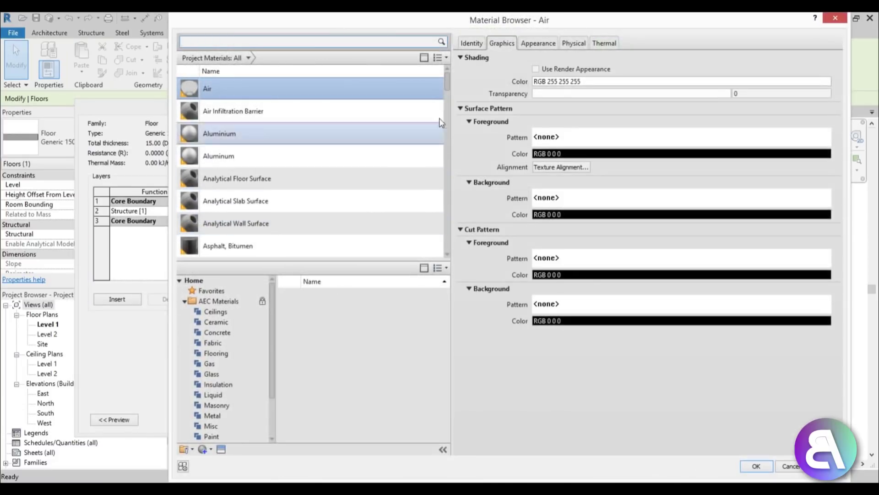
click(214, 343)
drag(444, 323, 447, 346)
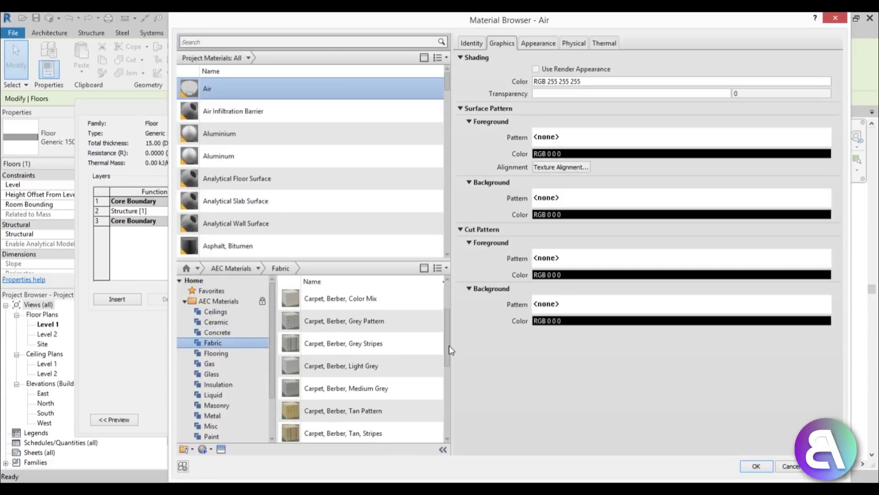
click(342, 340)
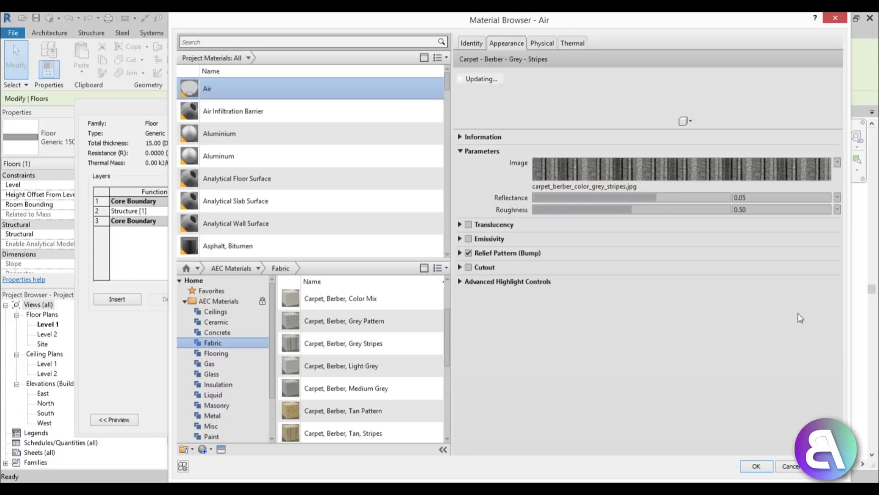
click(756, 466)
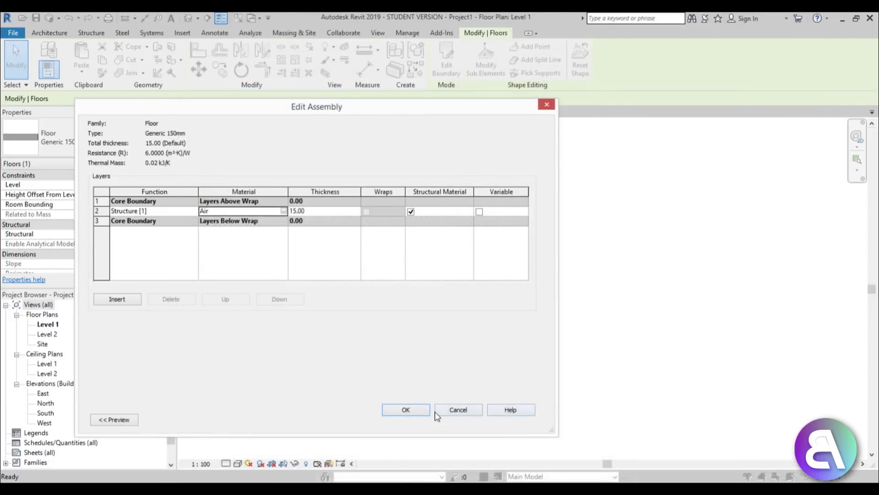
Step: Add Carpet, Berber, Grey Stripes to the project materials, assign it to the floor's structure layer, and apply the type changes
click(284, 211)
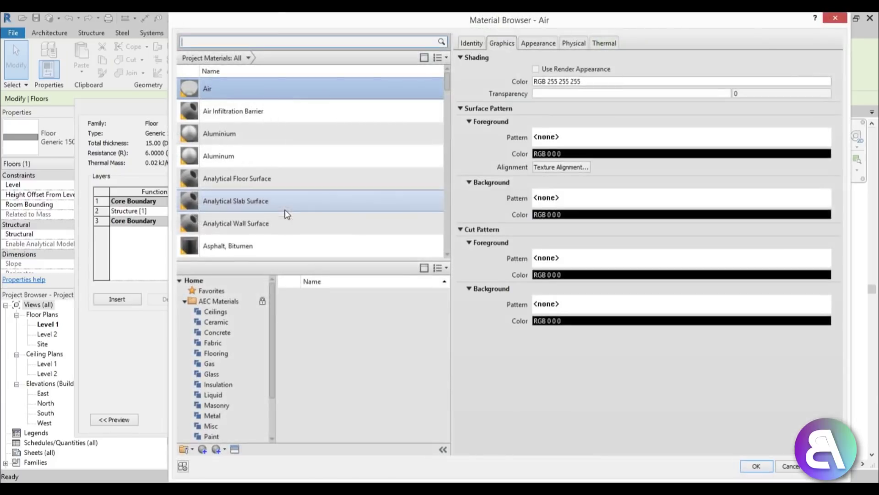
click(221, 342)
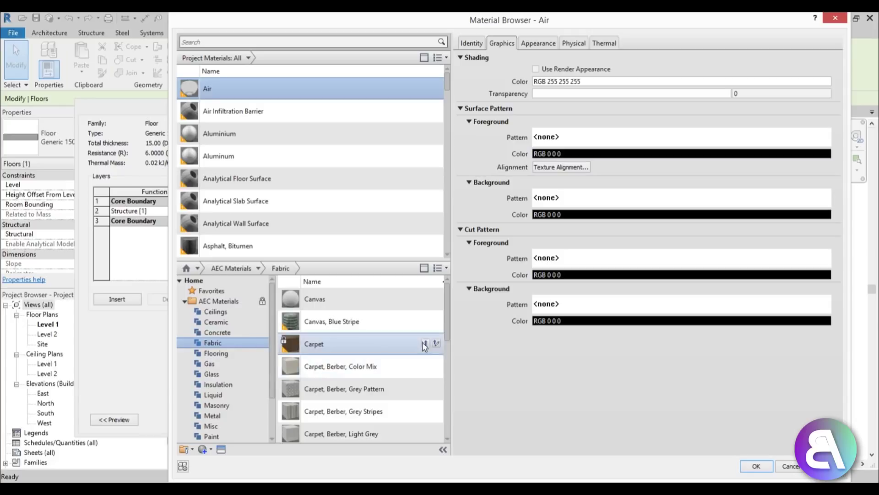
click(356, 409)
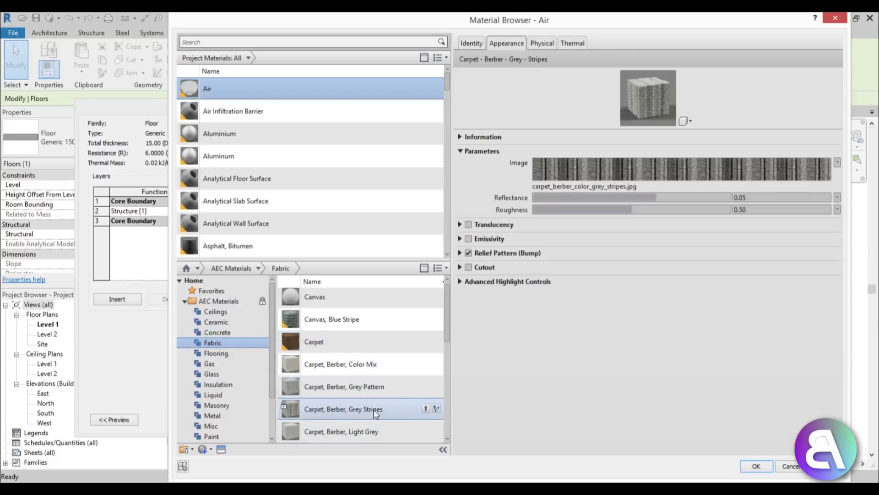
click(425, 409)
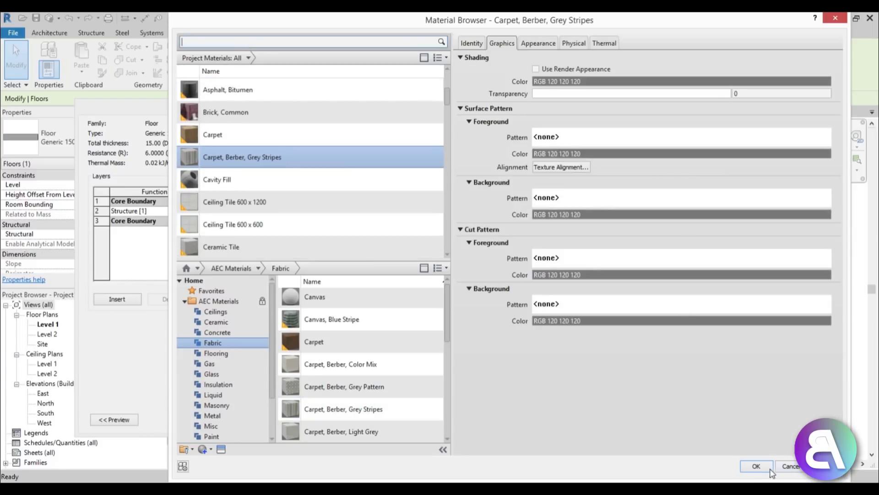
click(756, 465)
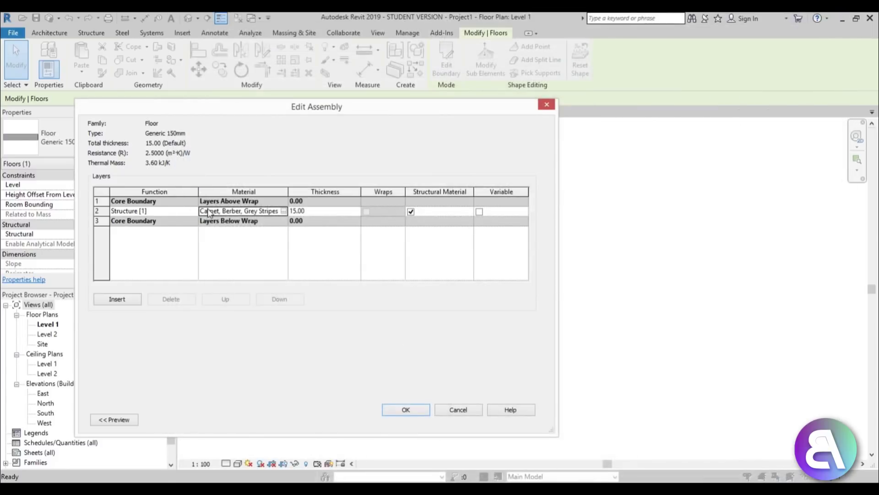
click(405, 410)
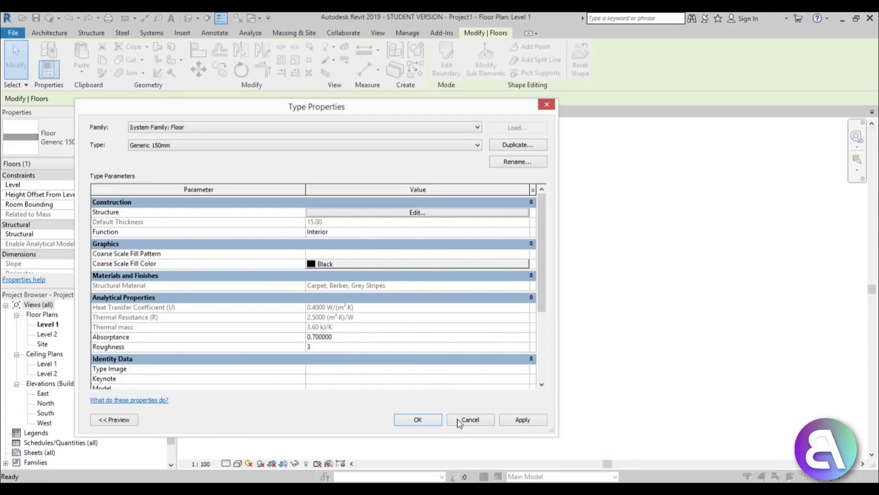
click(522, 419)
click(425, 419)
click(444, 225)
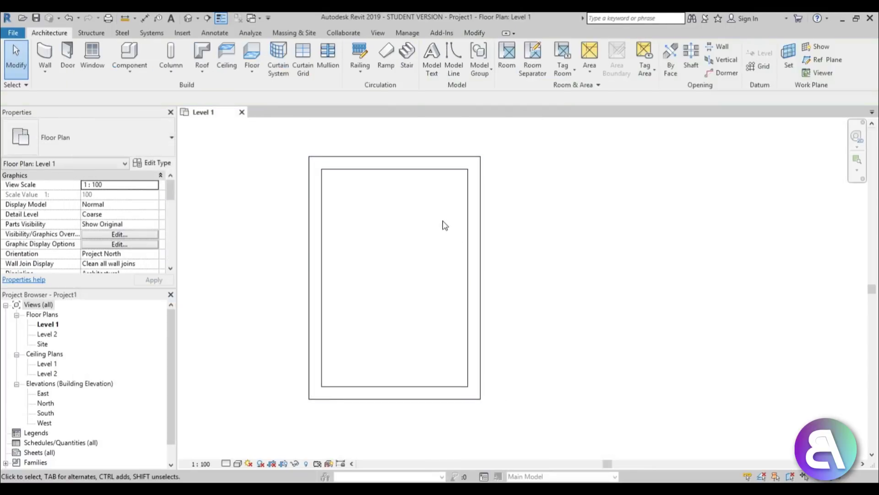
Step: Assign Gypsum Wall Board to the structure layer of the walls' Generic - 300mm type and apply the type changes
click(412, 172)
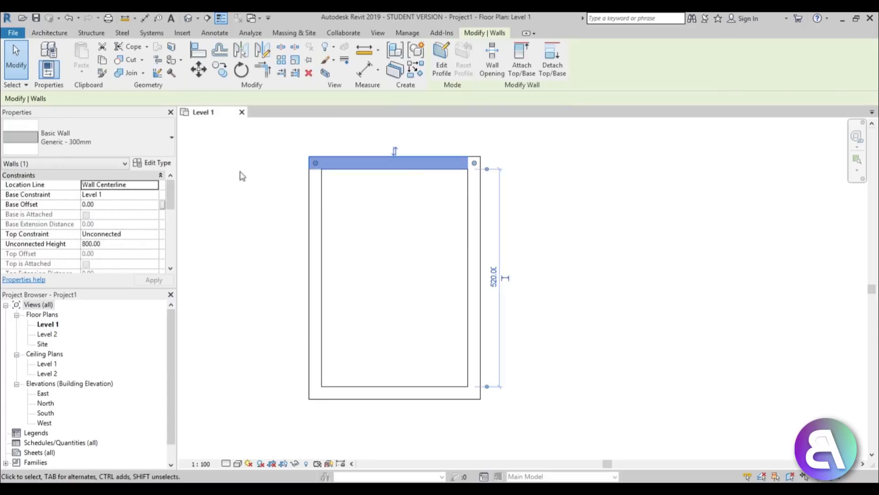
click(151, 164)
click(402, 213)
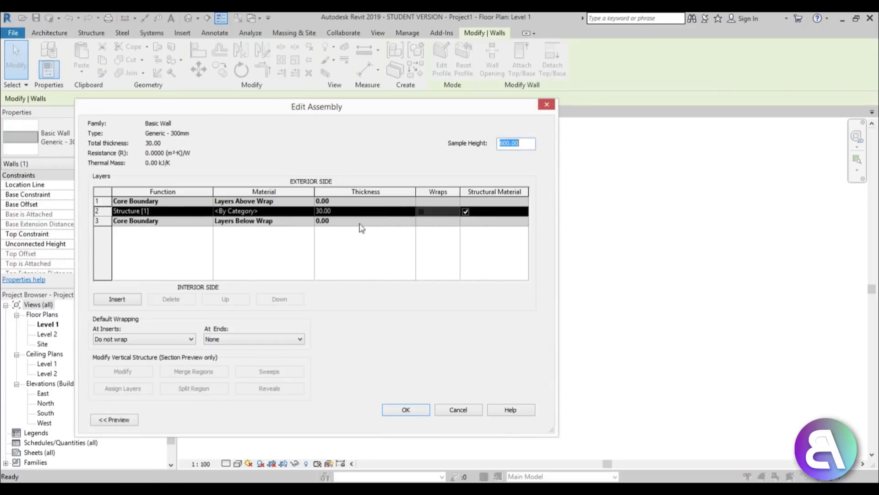
click(303, 210)
click(310, 210)
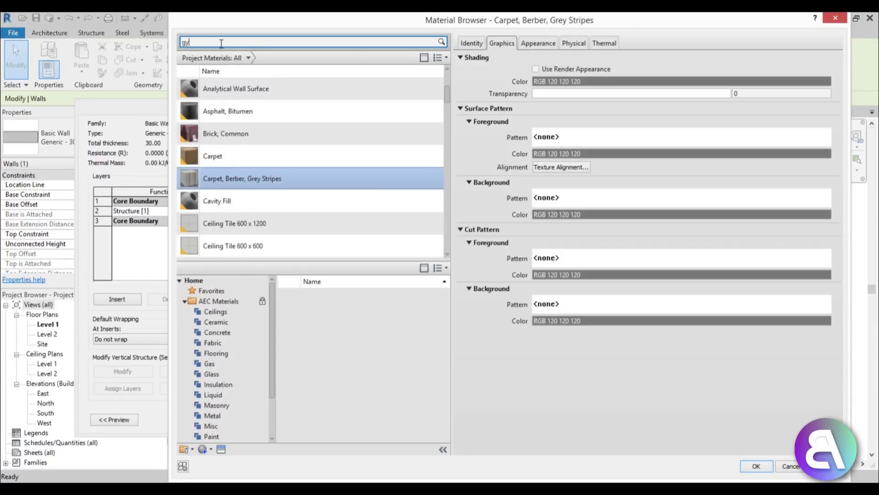
click(237, 101)
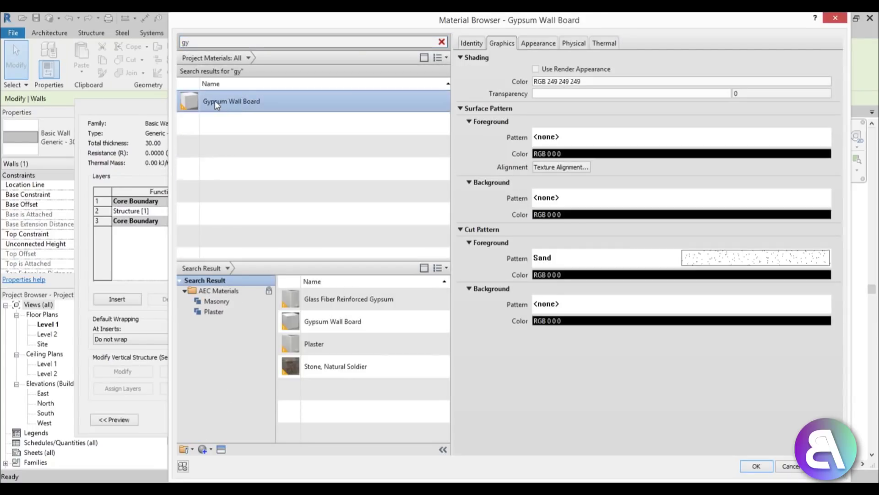
double_click(215, 101)
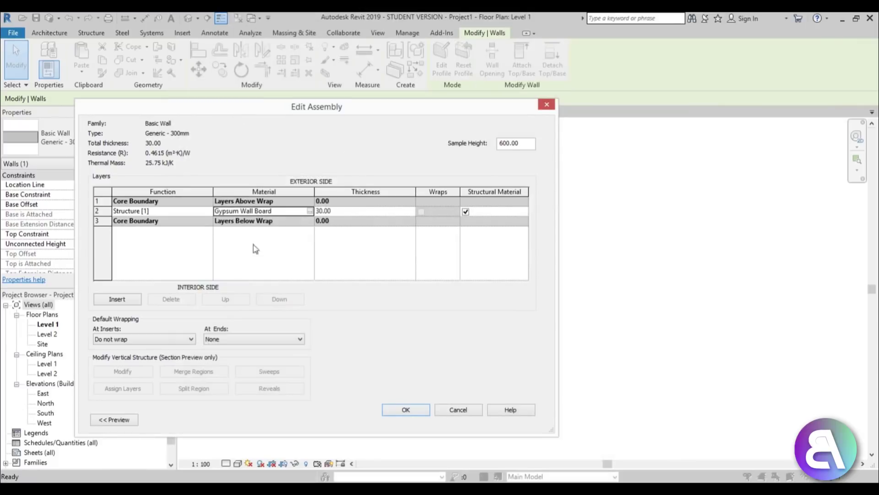
click(405, 411)
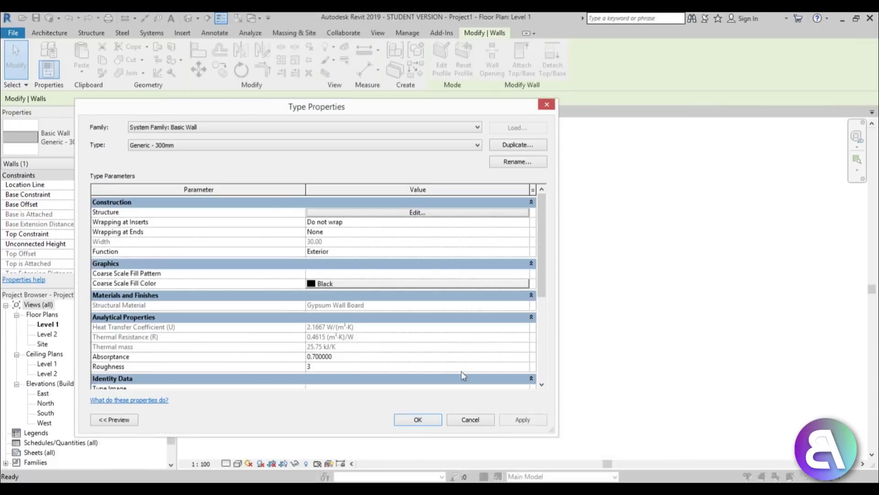
click(405, 420)
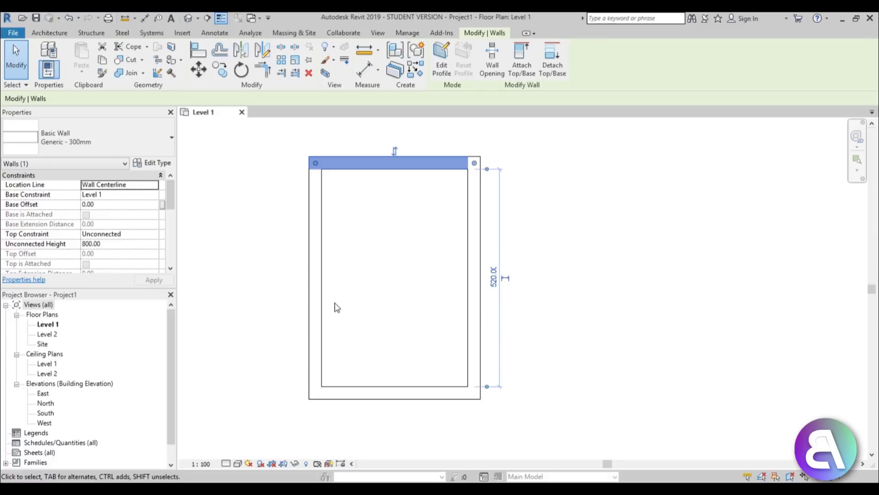
Step: Set the top constraint of all four connected walls to Up to level: Level 2
click(340, 286)
key(Tab)
click(321, 282)
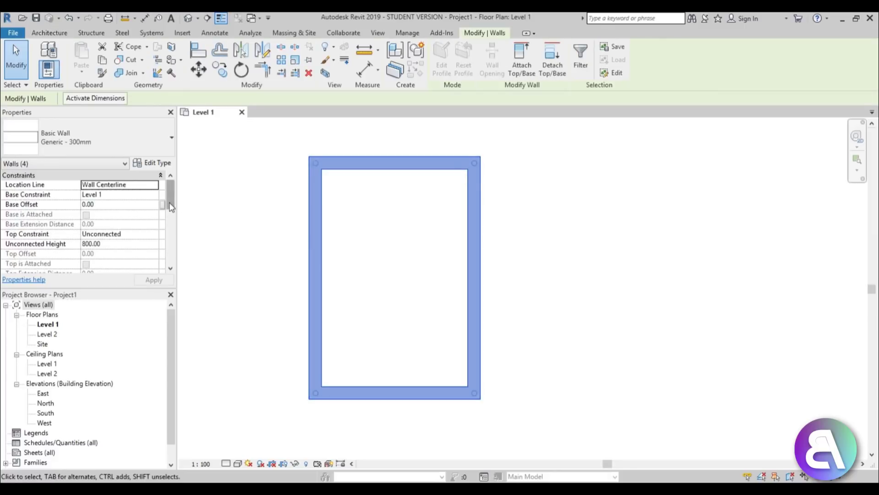
click(155, 235)
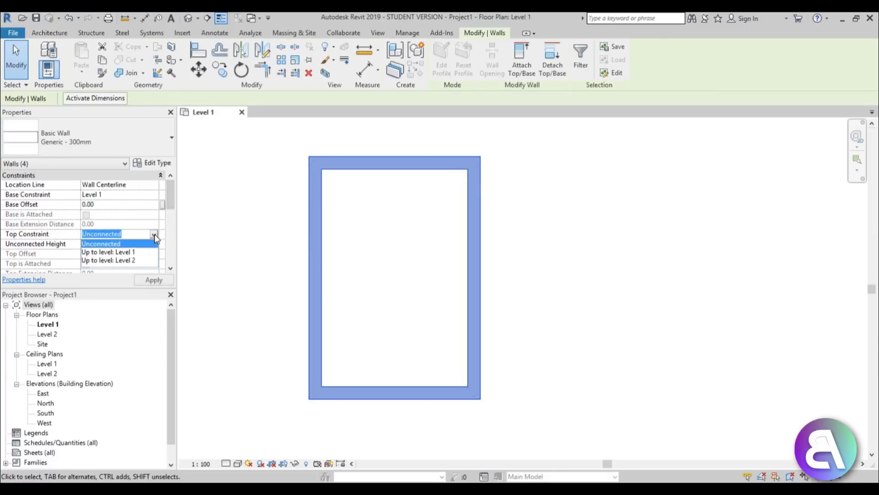
click(125, 265)
click(158, 280)
click(438, 217)
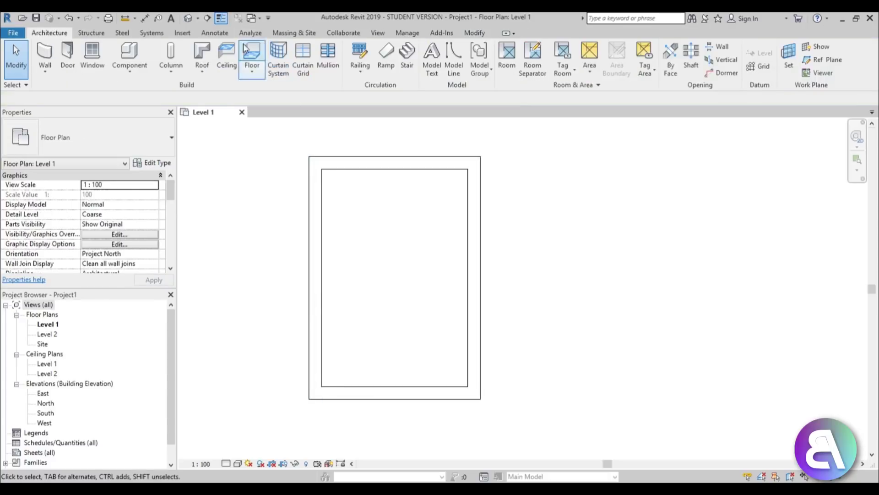
Step: Change the ceiling's height offset from Level 1 and place an automatic Plain compound ceiling inside the room
click(226, 58)
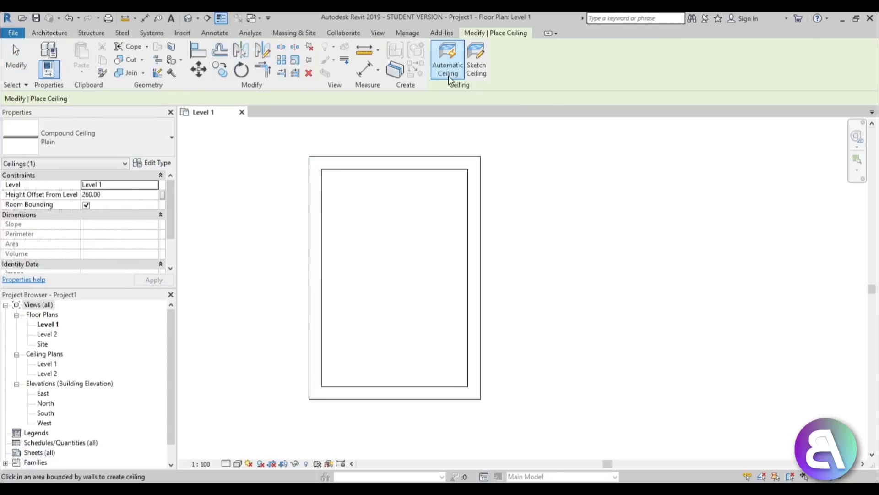
click(115, 195)
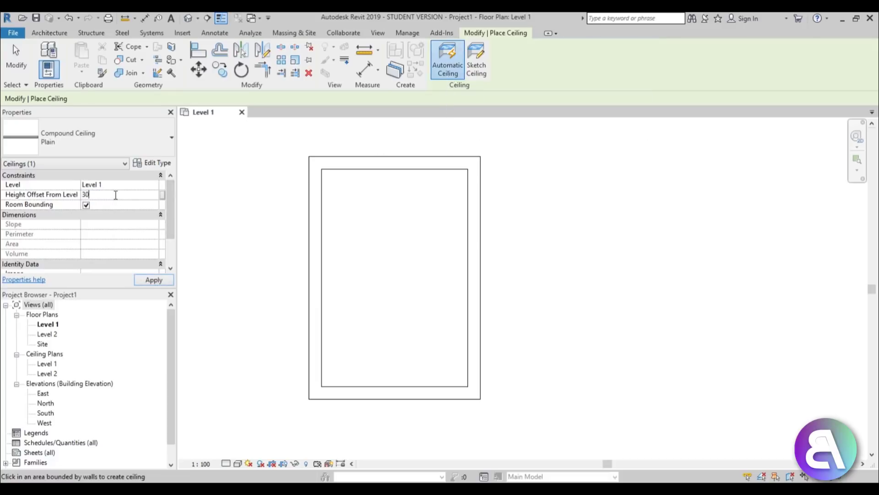
click(406, 283)
key(Escape)
key(Escape)
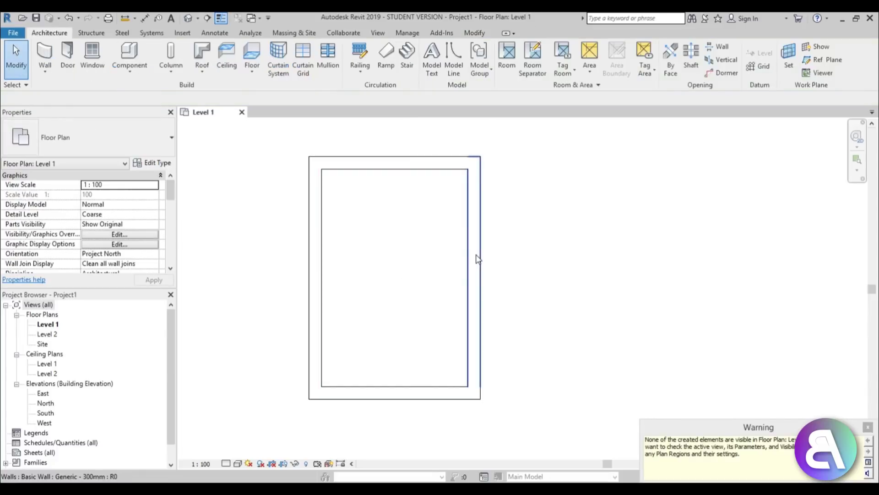
Step: Delete the room's lower wall in the plan and inspect the opened room in 3D
click(414, 406)
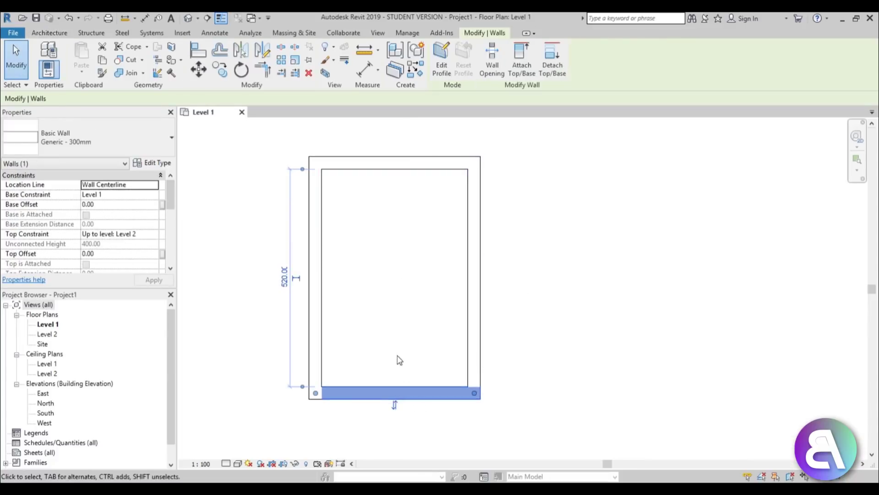
key(Escape)
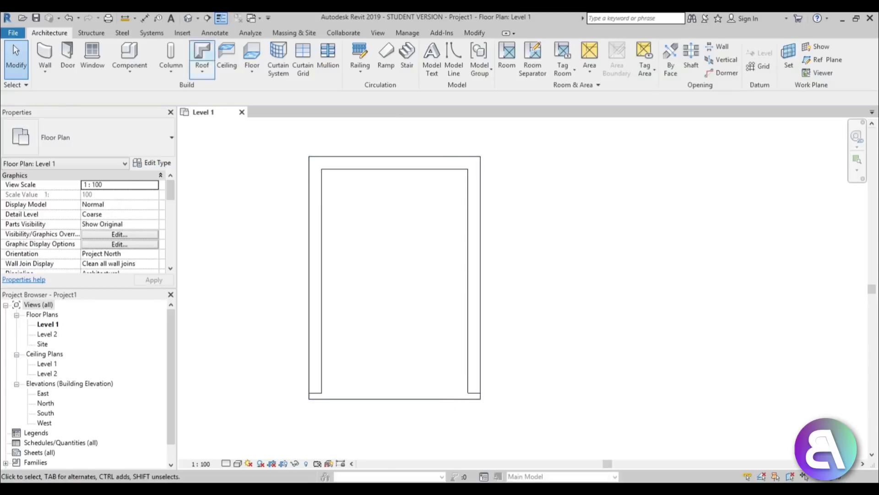
click(189, 19)
shift+middle_drag(422, 361, 497, 274)
scroll(516, 295, up, 3)
shift+middle_drag(449, 339, 483, 315)
Step: In the Level 1 floor plan, place an M_Fixed 0915 x 1830mm window in the left wall, about 70 cm from the upper wall's inner face
double_click(46, 324)
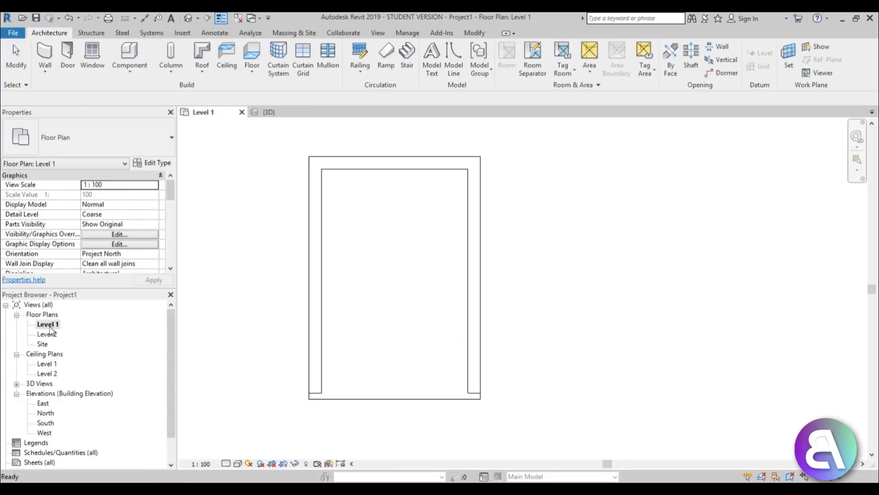
key(w)
key(n)
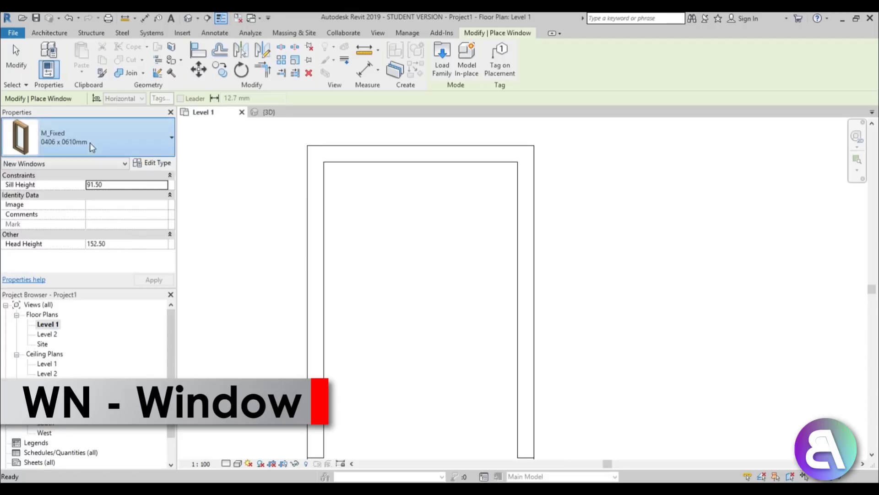
click(90, 141)
click(83, 299)
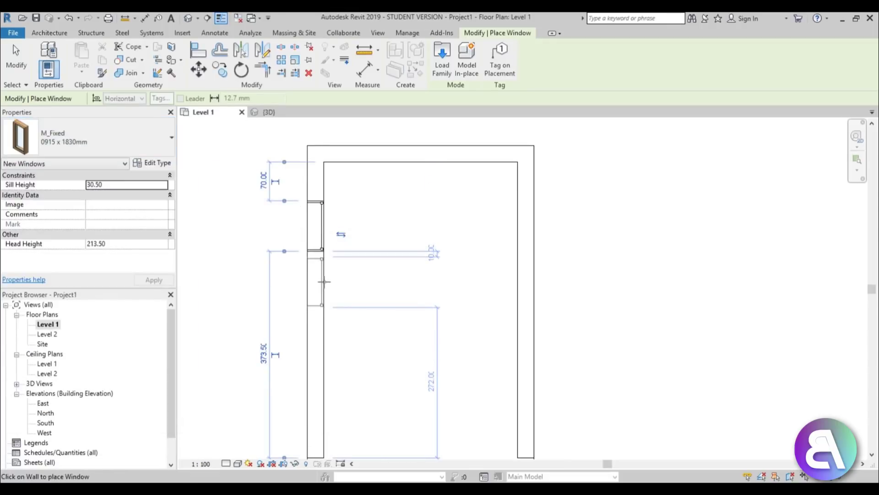
key(Escape)
click(321, 234)
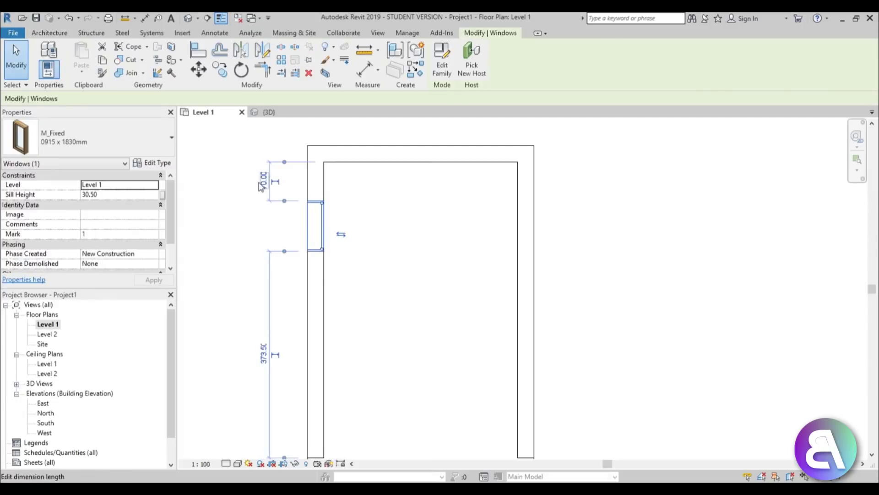
Step: Add three more M_Fixed 0915 x 1830mm windows down the left wall, each directly adjoining the previous one
key(w)
key(n)
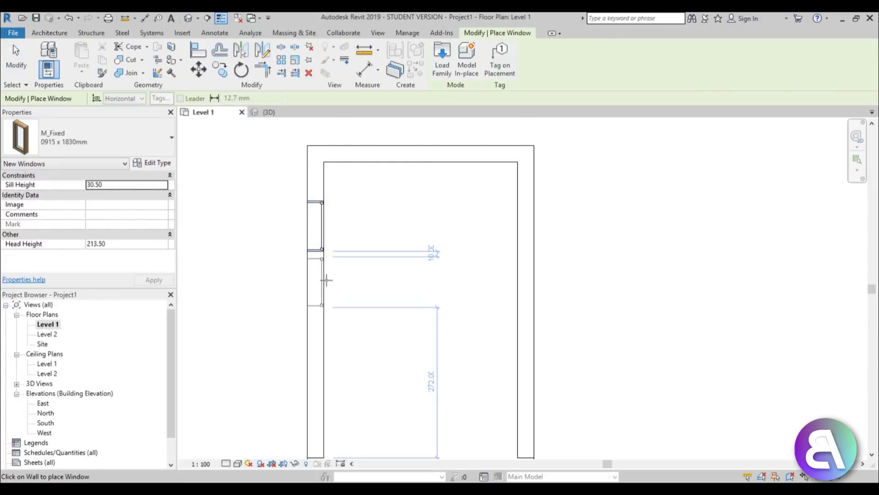
click(325, 278)
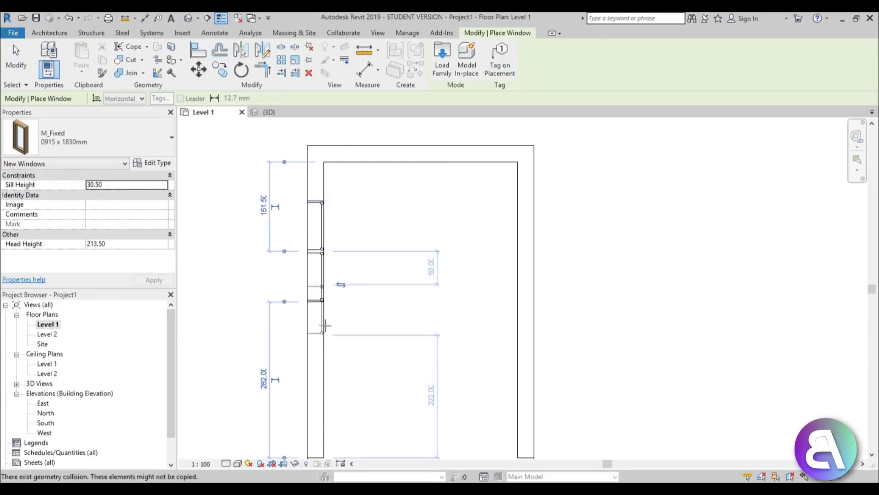
click(323, 376)
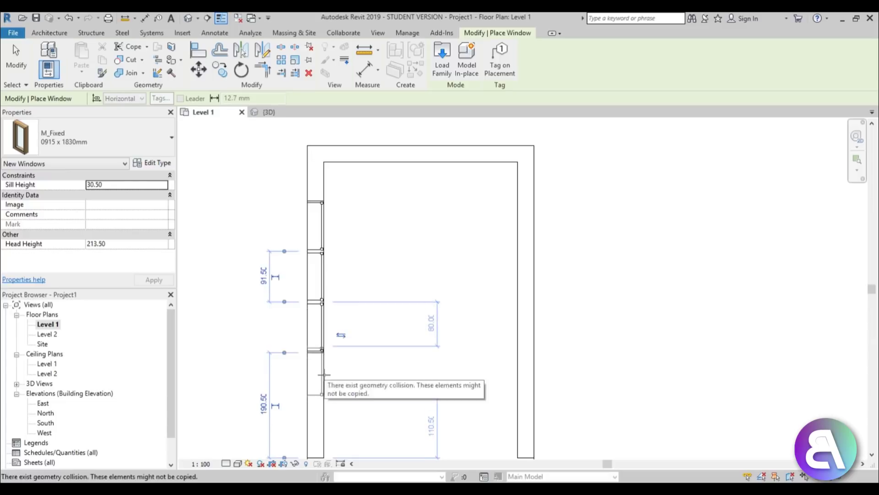
key(Escape)
key(Escape)
scroll(409, 175, up, 2)
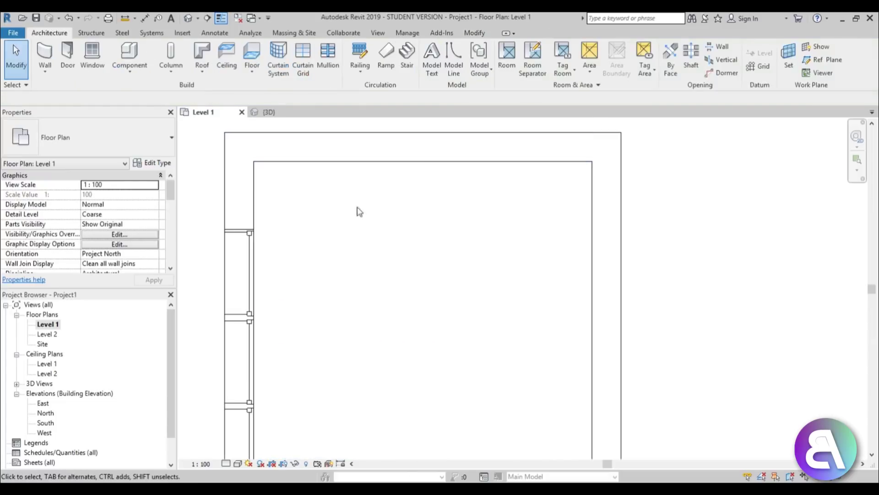
click(392, 152)
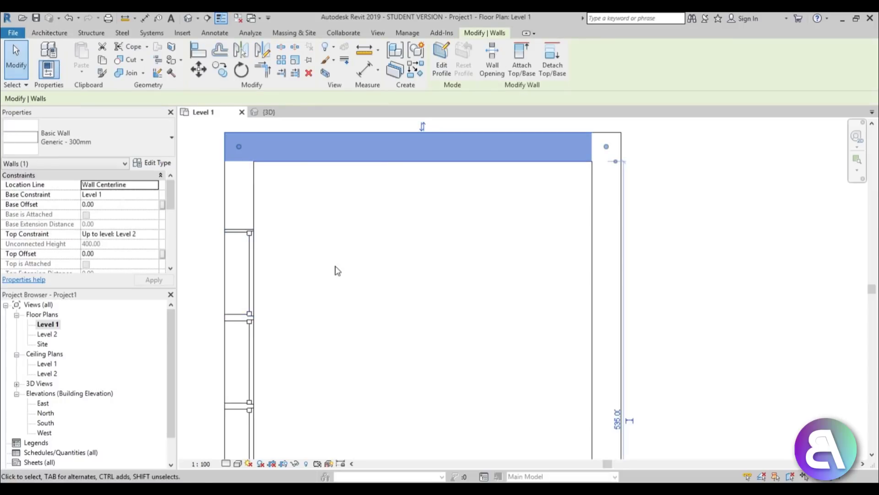
click(318, 257)
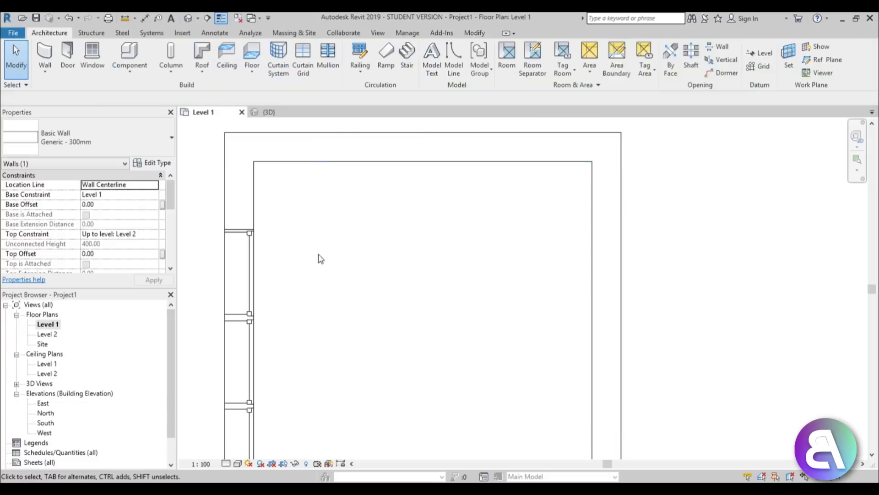
scroll(345, 257, down, 3)
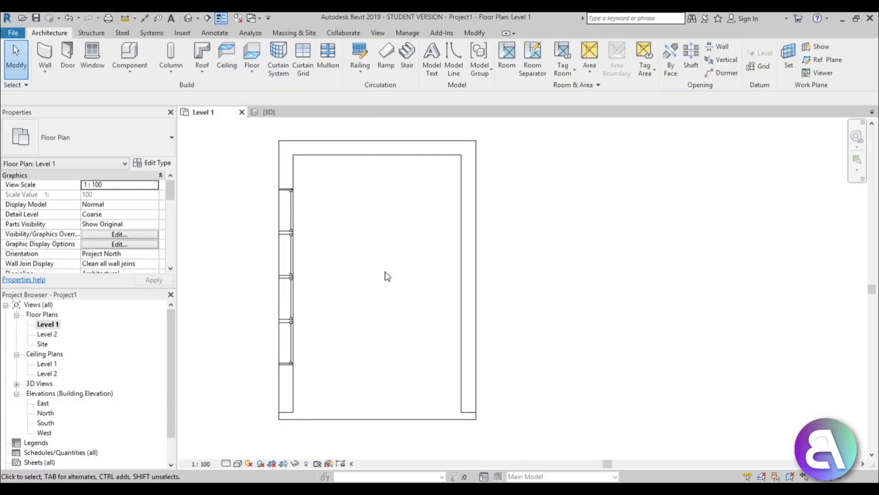
middle_drag(387, 275, 346, 204)
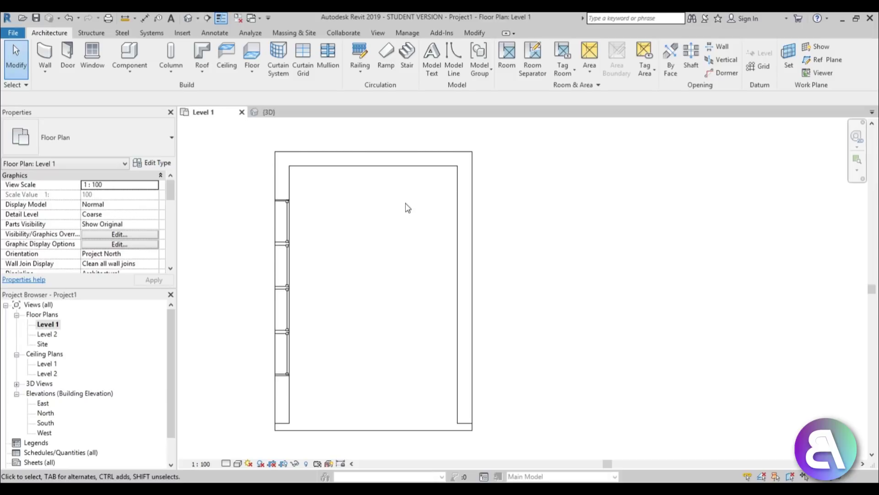
middle_drag(407, 207, 399, 206)
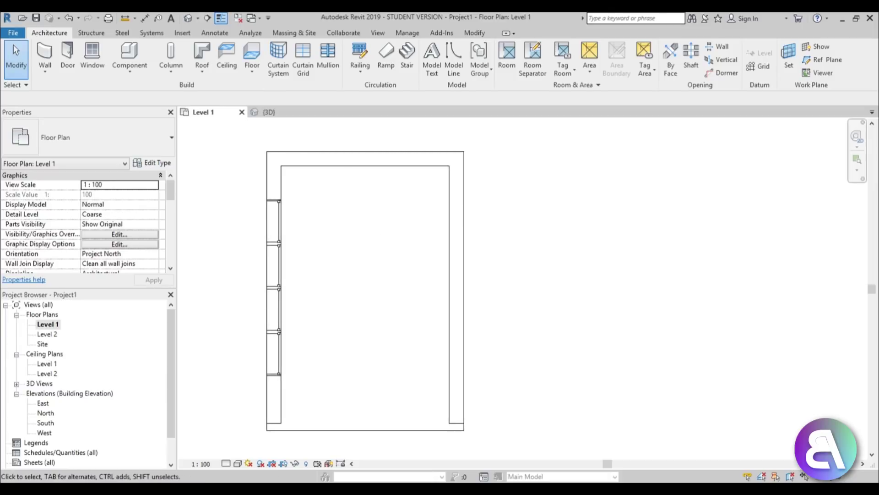
Step: View the open side of the room in 3D and start an in-place component in the Furniture category with the default name
click(189, 19)
shift+middle_drag(505, 365, 447, 316)
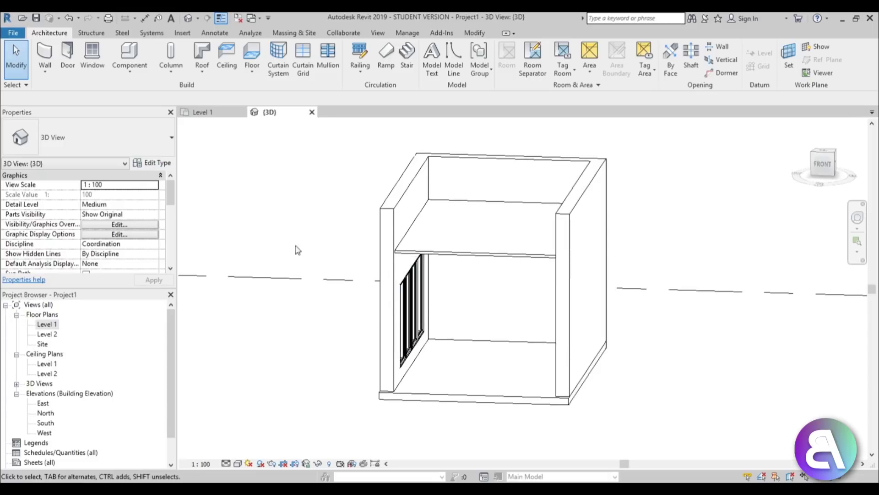
click(126, 68)
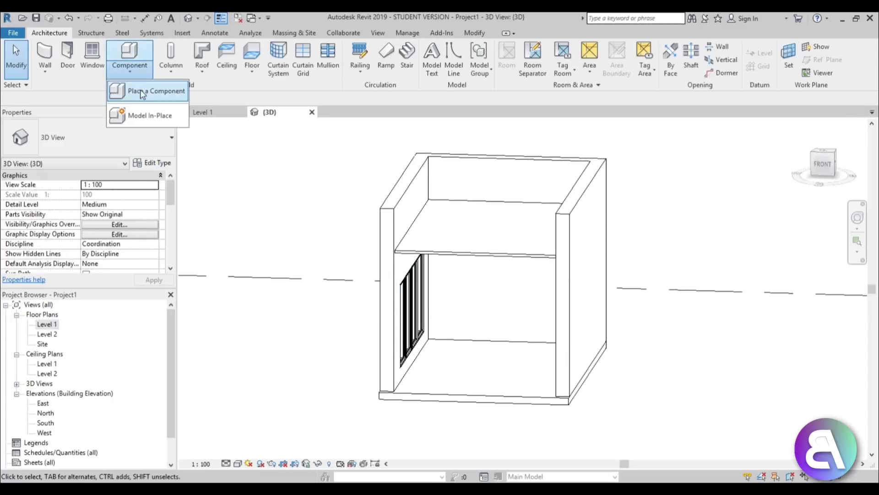
click(141, 120)
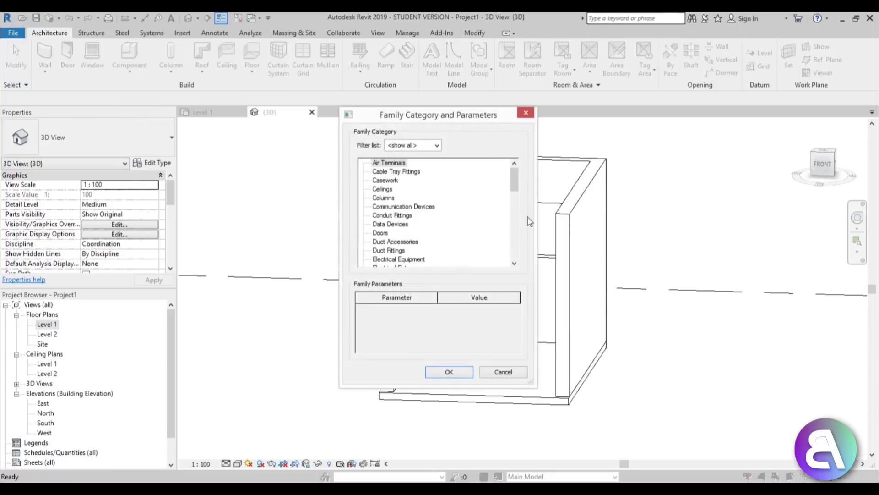
drag(512, 189, 514, 198)
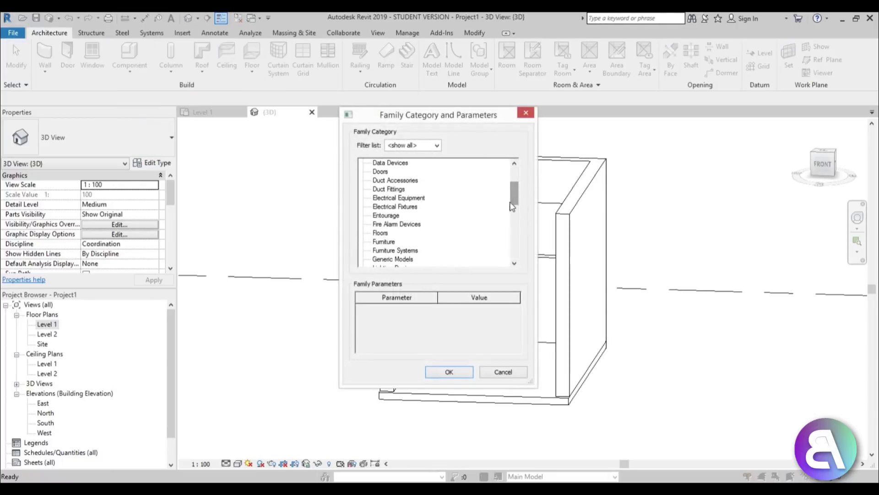
click(457, 373)
click(402, 314)
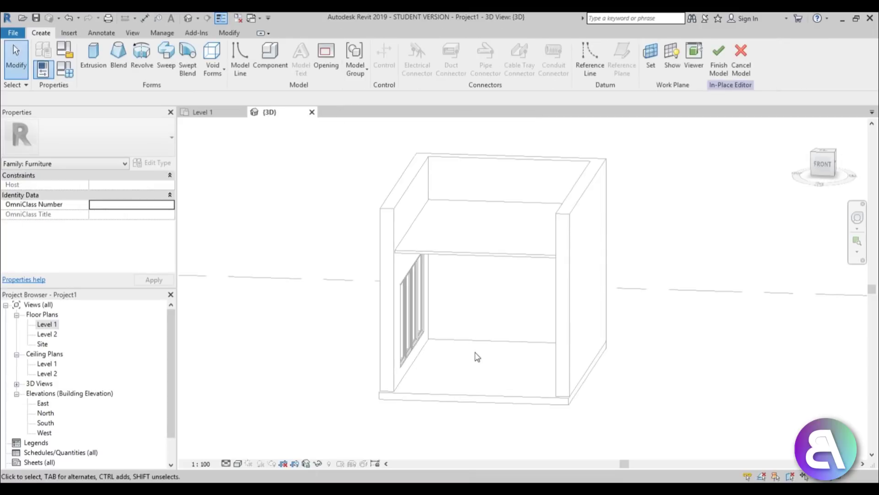
Step: In the Level 1 floor plan, draw a horizontal reference plane across the room near the upper wall
double_click(37, 327)
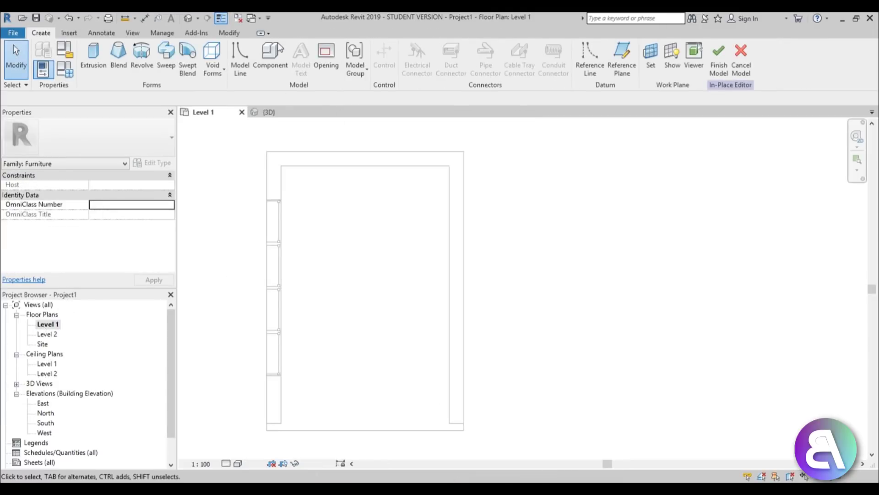
click(622, 58)
scroll(237, 202, up, 2)
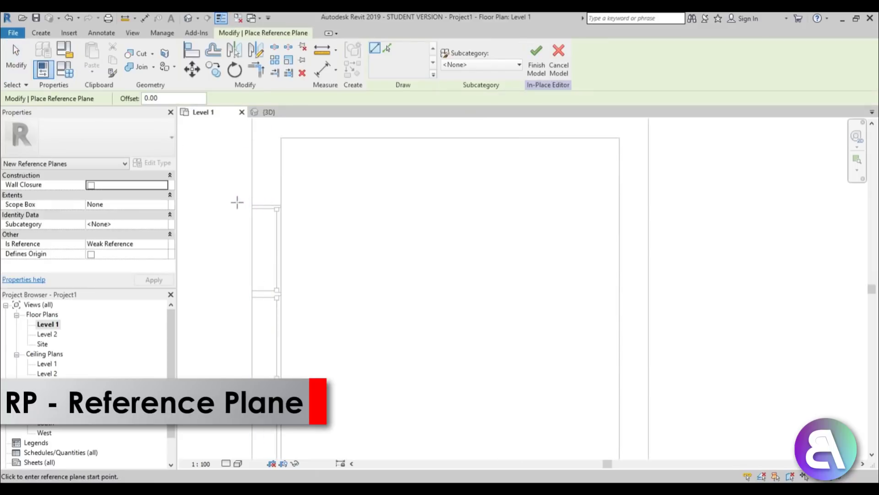
click(237, 201)
click(744, 198)
scroll(744, 197, down, 2)
key(Escape)
key(Escape)
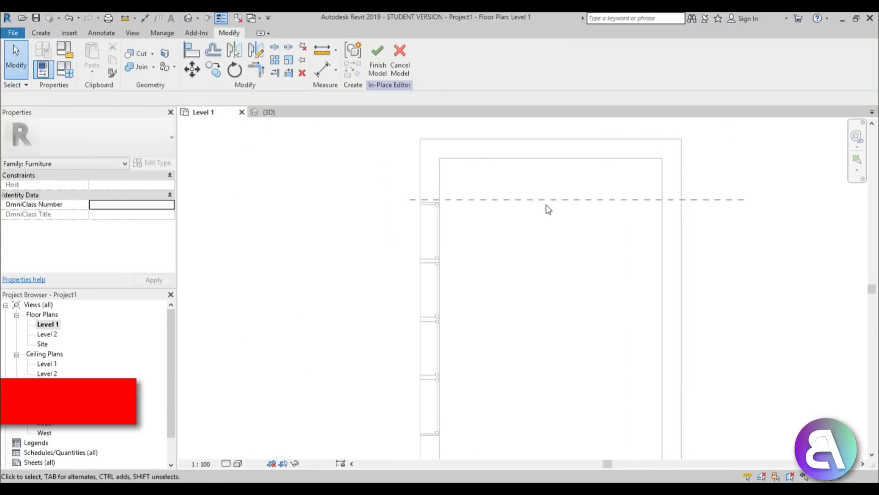
Step: Set the reference plane's distance from the upper wall's inner face to 65 cm
click(548, 200)
click(472, 179)
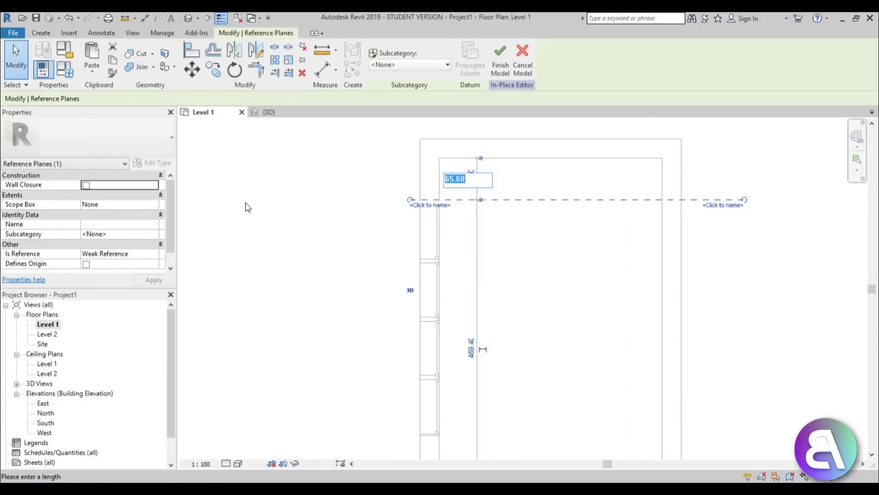
text(65)
key(Return)
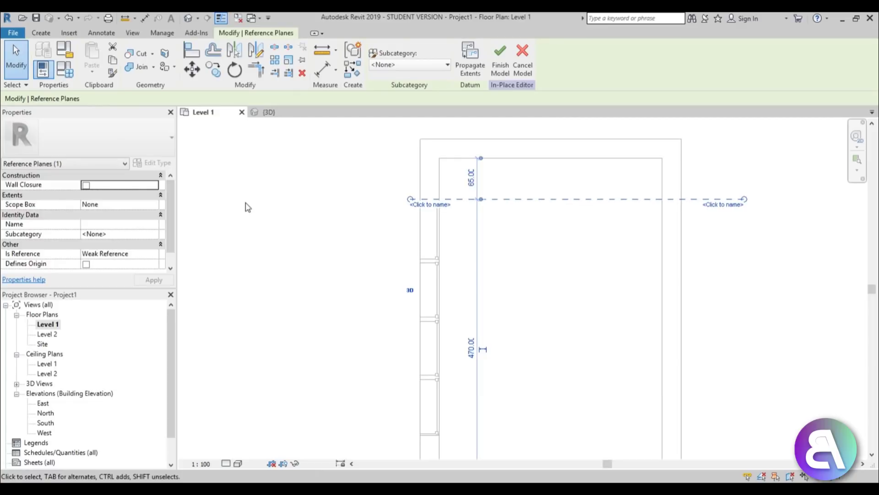
key(Escape)
Step: Name the horizontal reference plane "desk"
scroll(571, 210, up, 2)
click(430, 224)
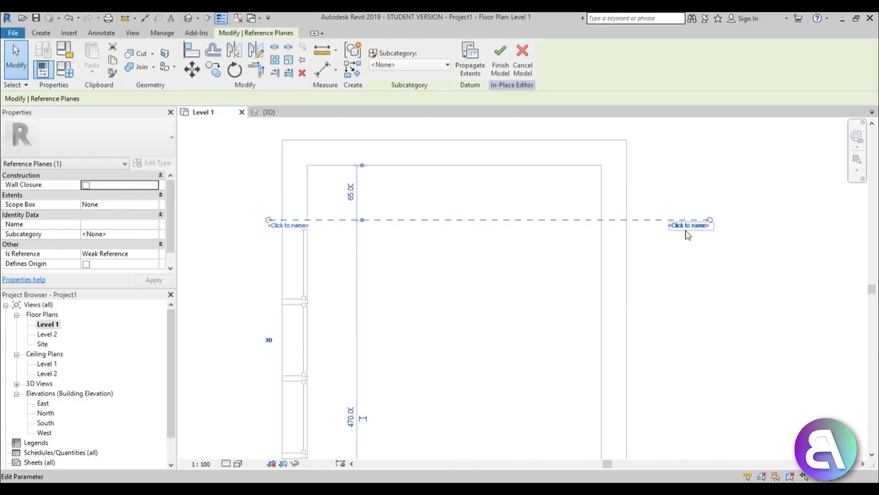
click(689, 224)
text(de)
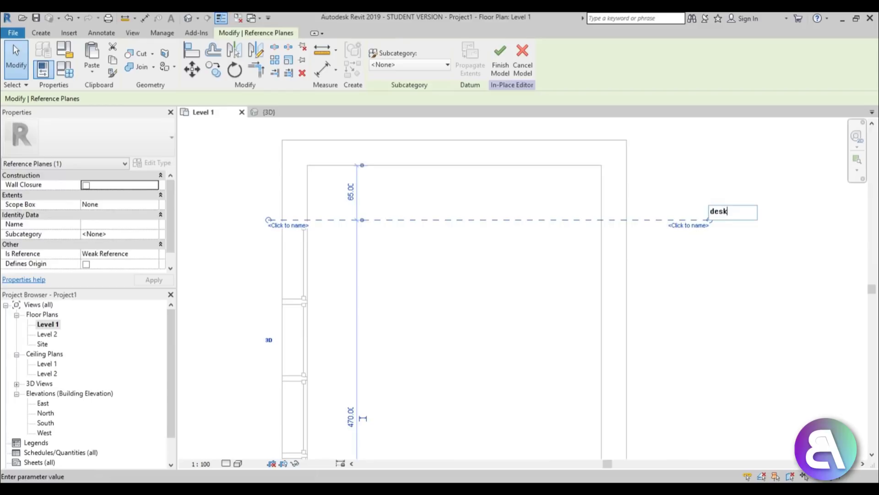
text(sk)
key(Return)
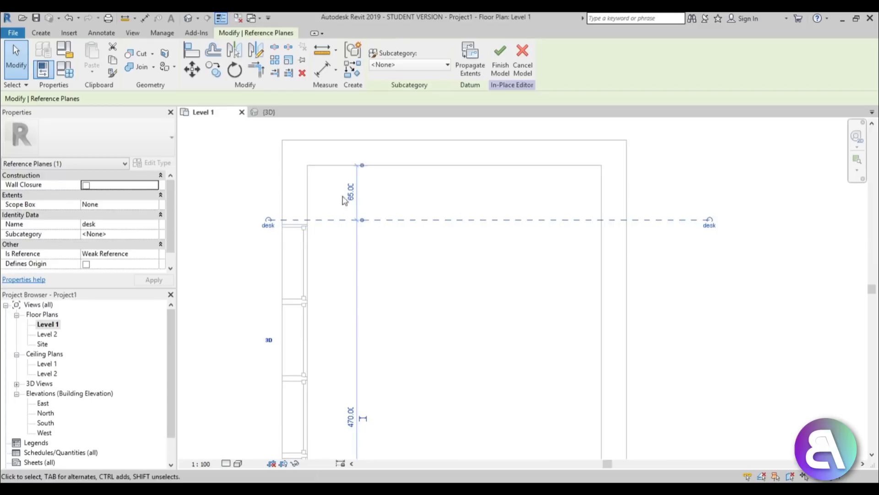
scroll(345, 198, down, 1)
middle_drag(444, 222, 411, 234)
key(Escape)
Step: In the South elevation, start an extrusion on the work plane Reference Plane : desk
double_click(45, 423)
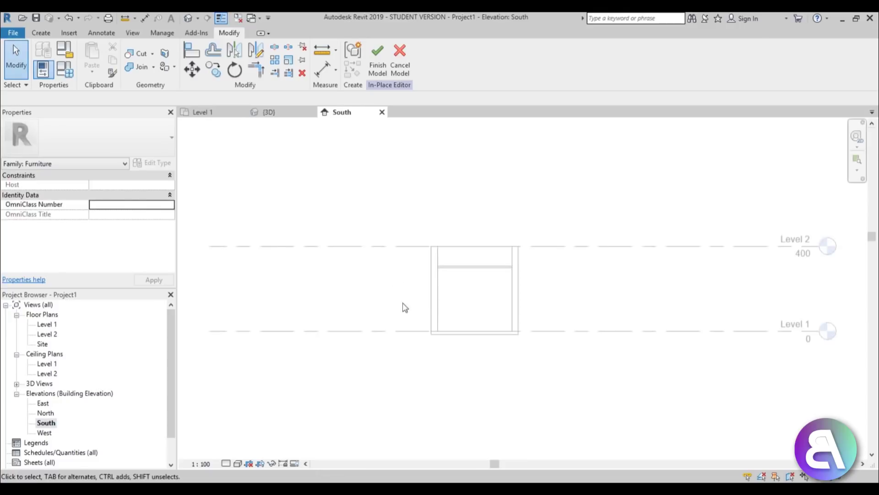
scroll(458, 320, up, 3)
scroll(497, 282, up, 1)
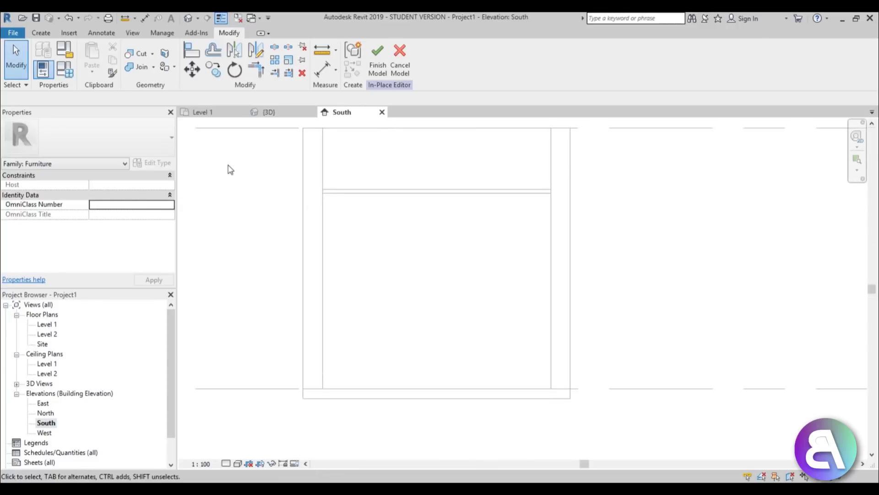
middle_drag(434, 285, 431, 285)
click(41, 33)
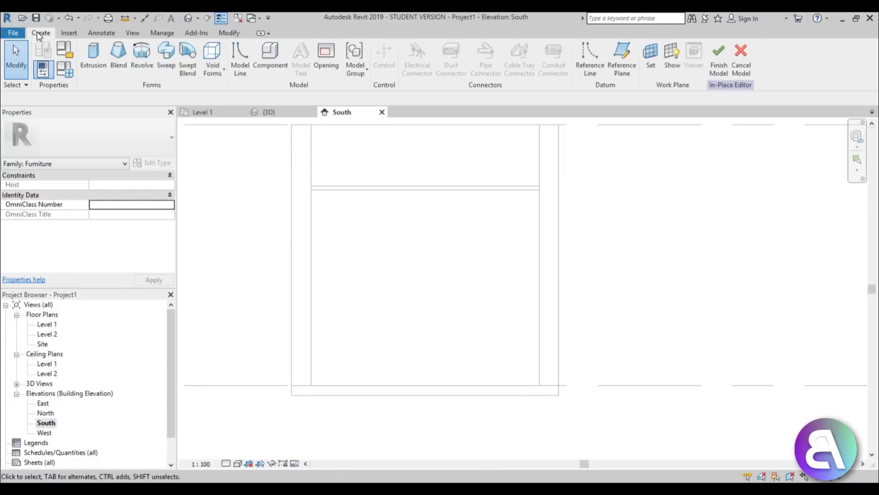
click(93, 66)
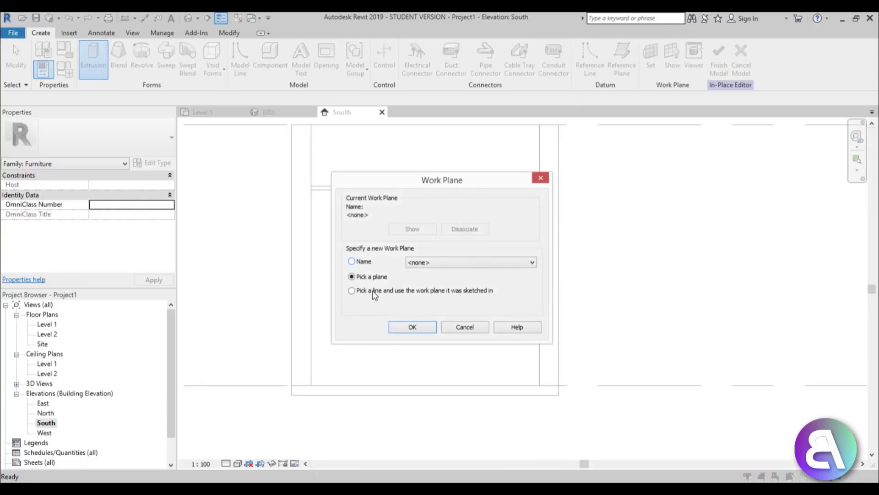
click(362, 264)
click(429, 262)
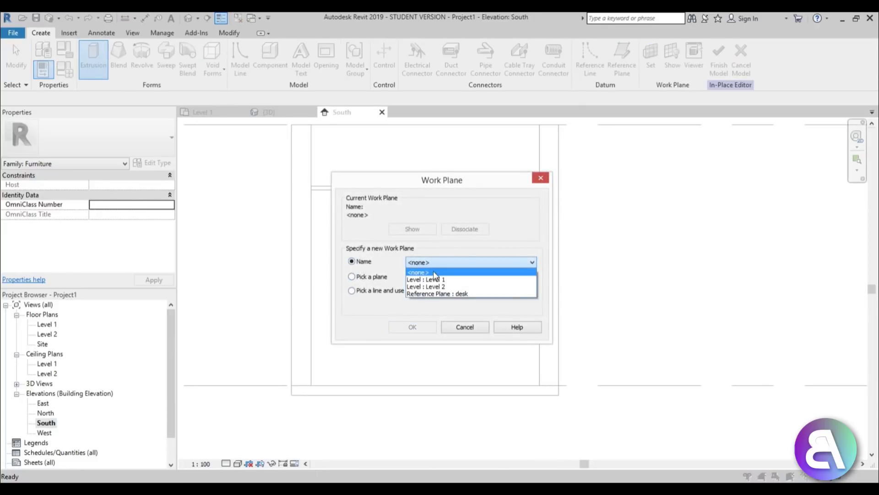
click(434, 292)
click(412, 326)
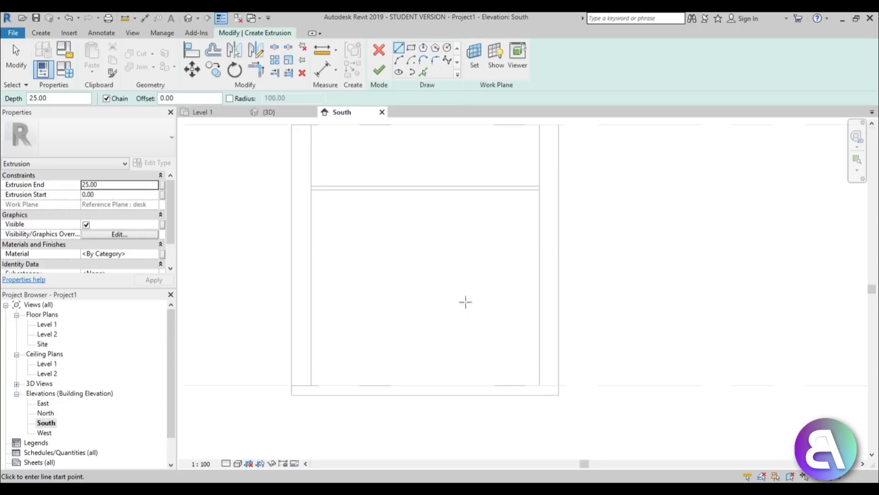
Step: Sketch a rectangle about 114 by 286 cm from the ceiling's underside down along the right wall's inner face, ending above the floor
scroll(455, 283, up, 2)
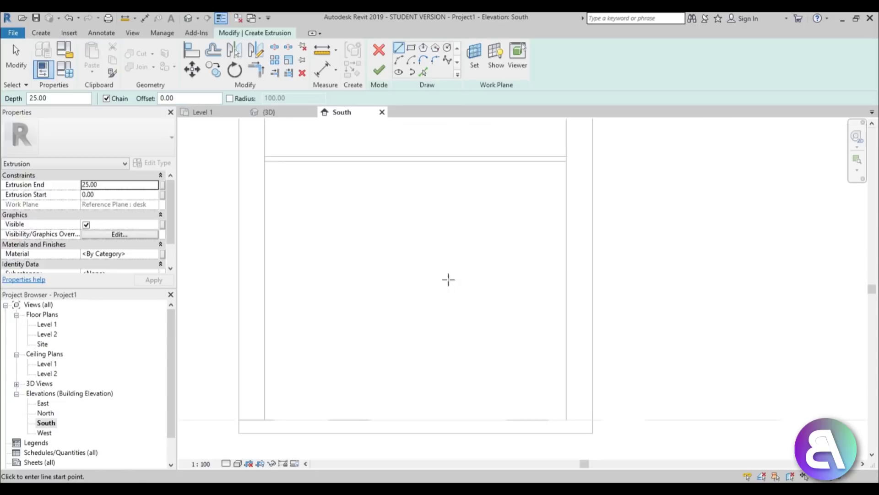
click(474, 157)
click(410, 48)
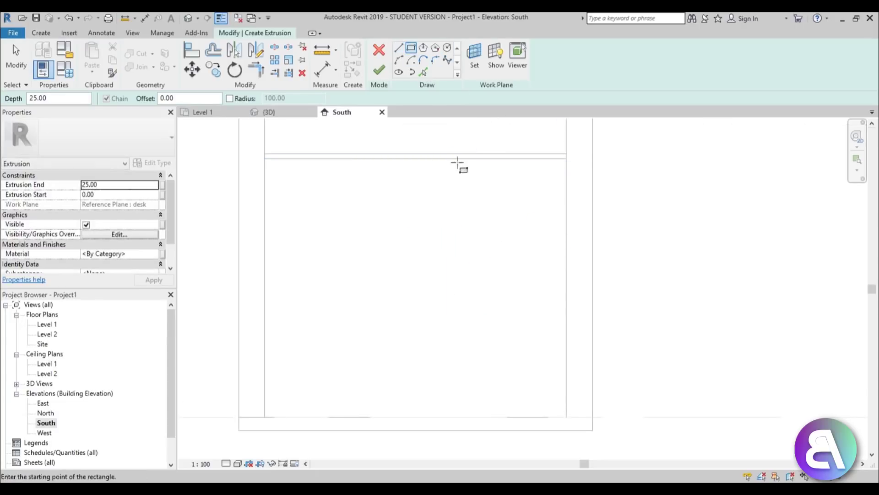
click(468, 159)
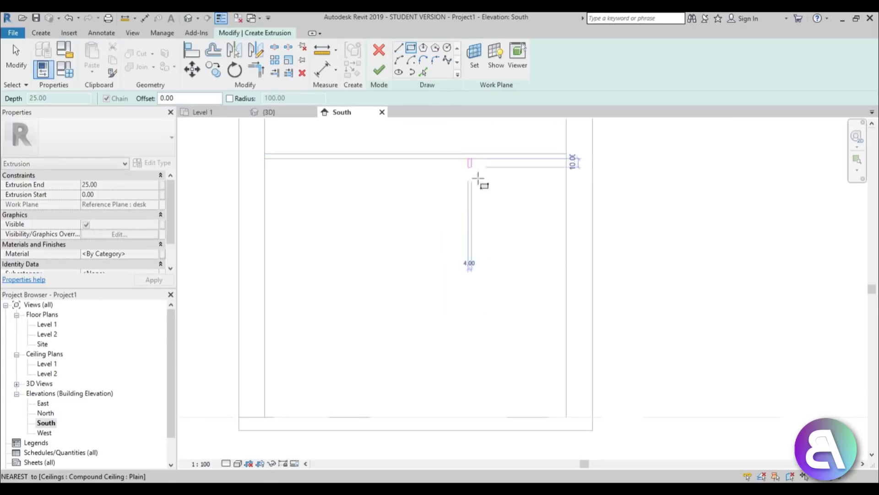
click(567, 405)
key(Escape)
Step: Set the rectangle's width to 100 cm, measured from the right wall's inner face
click(469, 306)
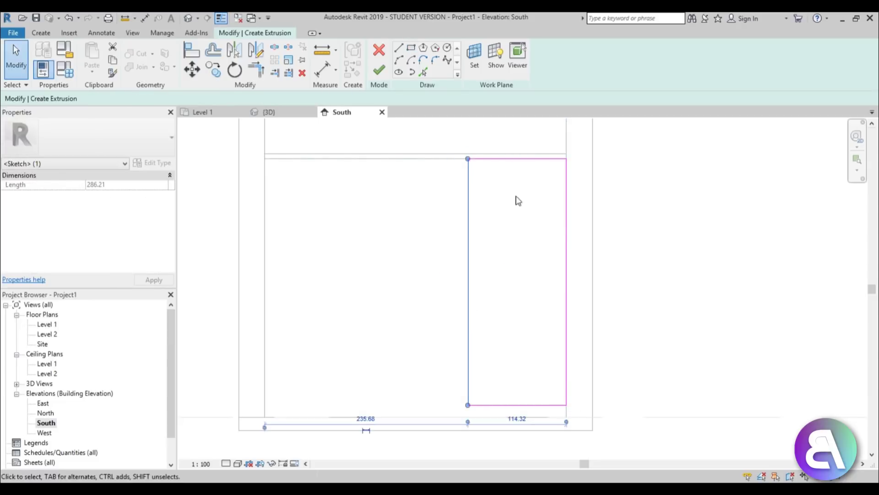
text(10)
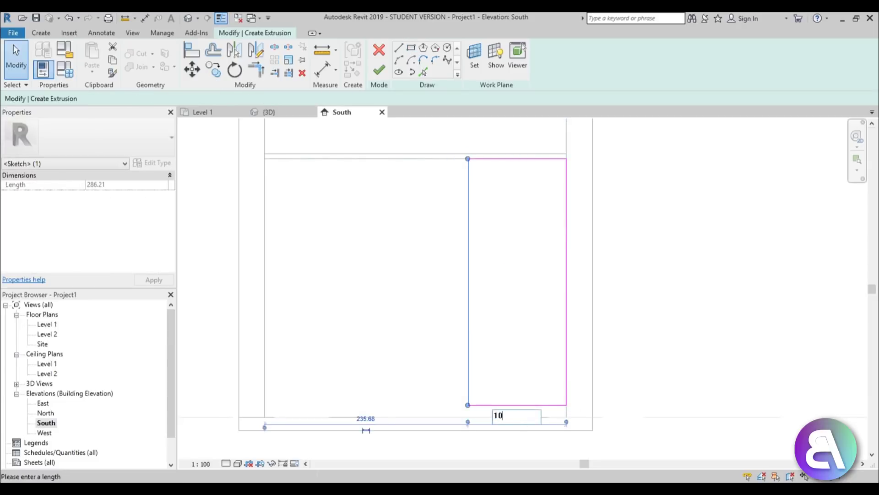
text(0)
key(Return)
click(535, 245)
Step: Set the rectangle's lower edge 10 cm above Level 1
middle_drag(519, 332, 485, 241)
scroll(467, 302, up, 1)
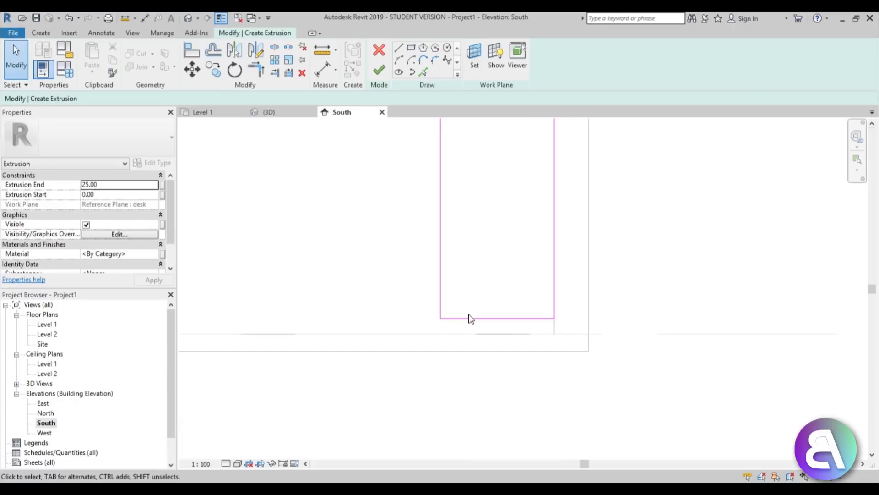
click(470, 318)
scroll(419, 325, up, 2)
click(409, 324)
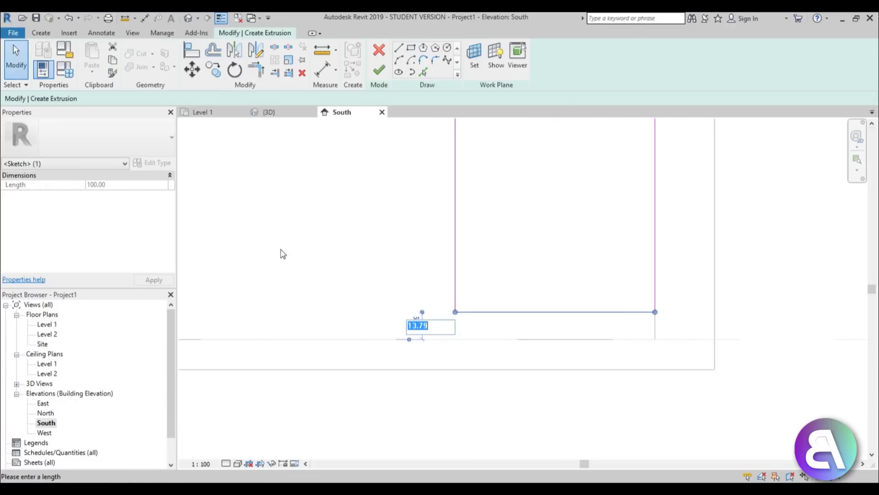
text(10)
key(Return)
key(Escape)
scroll(378, 247, down, 3)
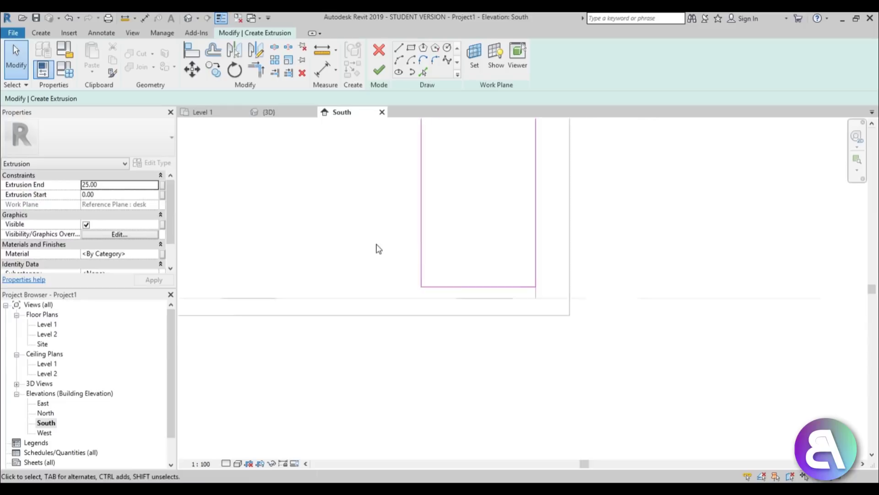
Step: Draw a vertical dividing line from the rectangle's upper edge to its lower edge, closer to the left side
scroll(461, 293, down, 3)
middle_drag(461, 288, 444, 336)
scroll(443, 290, up, 1)
middle_drag(443, 290, 434, 308)
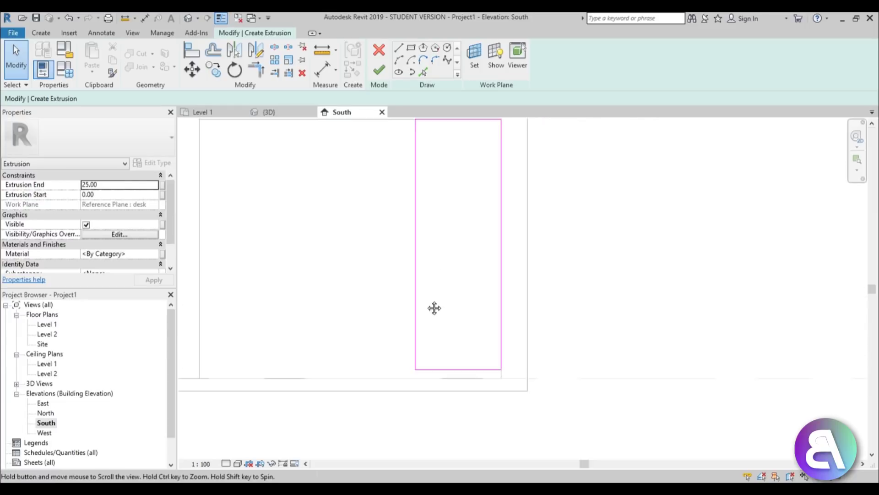
middle_drag(477, 263, 467, 299)
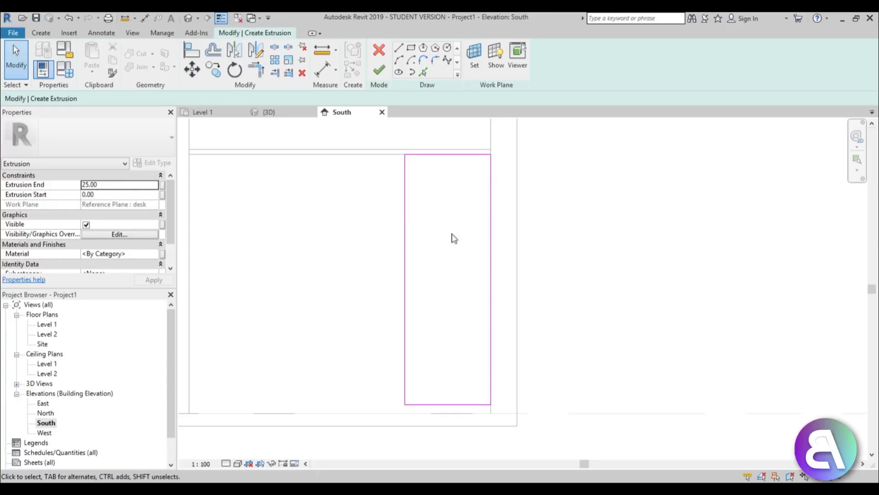
click(399, 48)
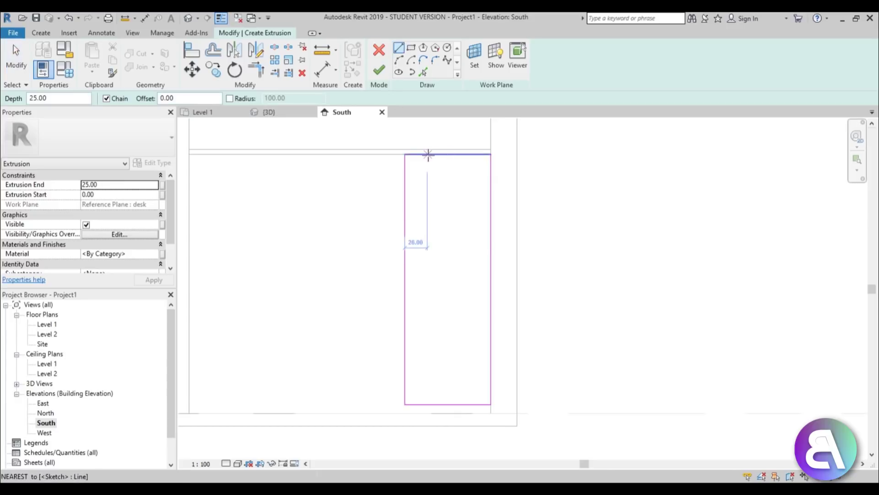
click(430, 154)
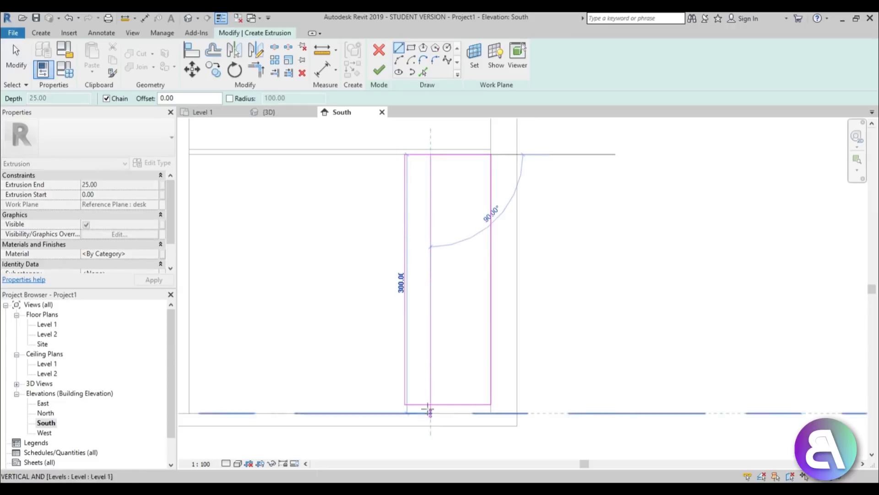
click(428, 404)
Step: Draw a horizontal line from the vertical divider to the rectangle's right edge and shift it slightly upward
scroll(432, 408, up, 3)
scroll(429, 243, down, 3)
middle_drag(429, 243, 410, 361)
scroll(410, 361, down, 1)
click(412, 294)
click(481, 295)
key(Escape)
key(Escape)
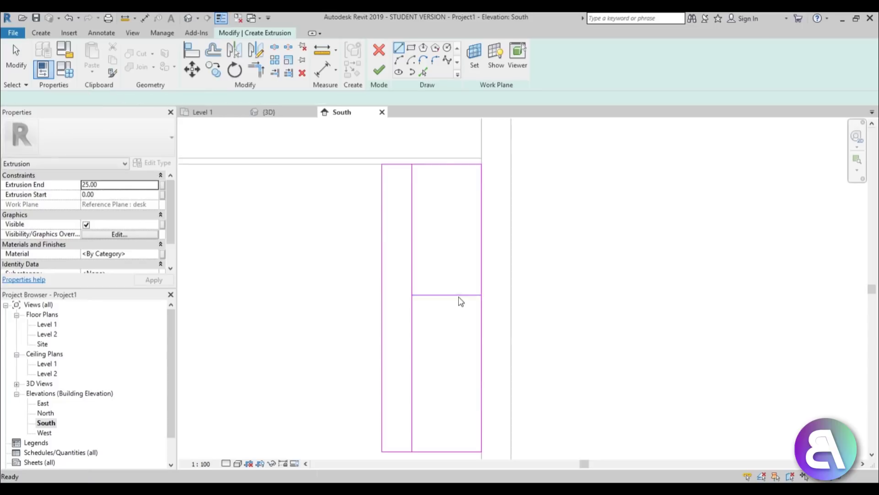
drag(458, 296, 452, 272)
Step: Set the extrusion depth to 1 cm and add 1 cm offset copies of the horizontal line and the vertical divider
click(411, 72)
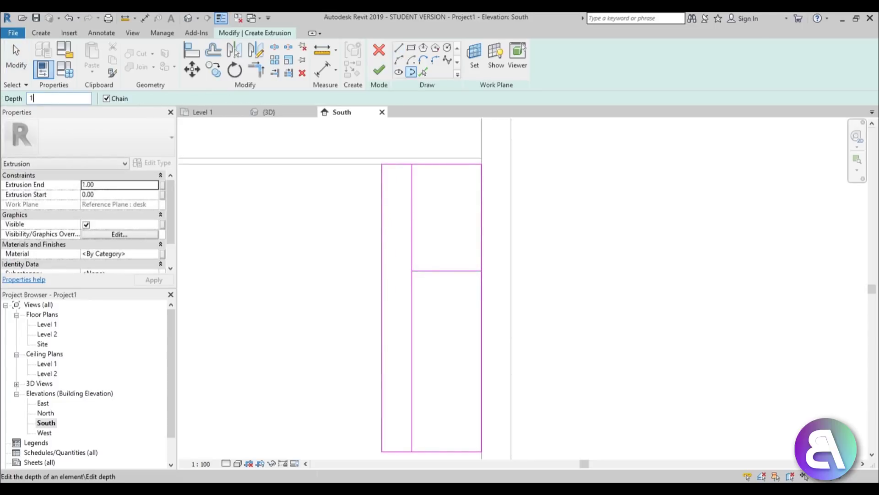
click(423, 72)
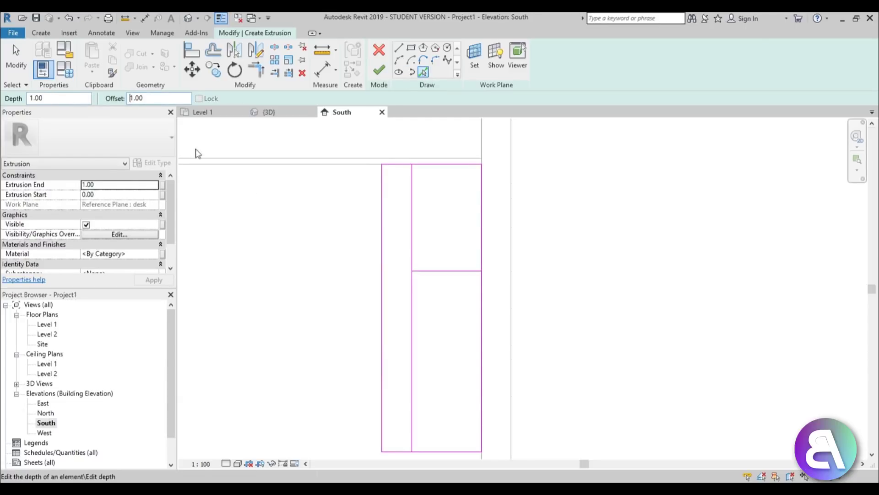
scroll(437, 289, up, 4)
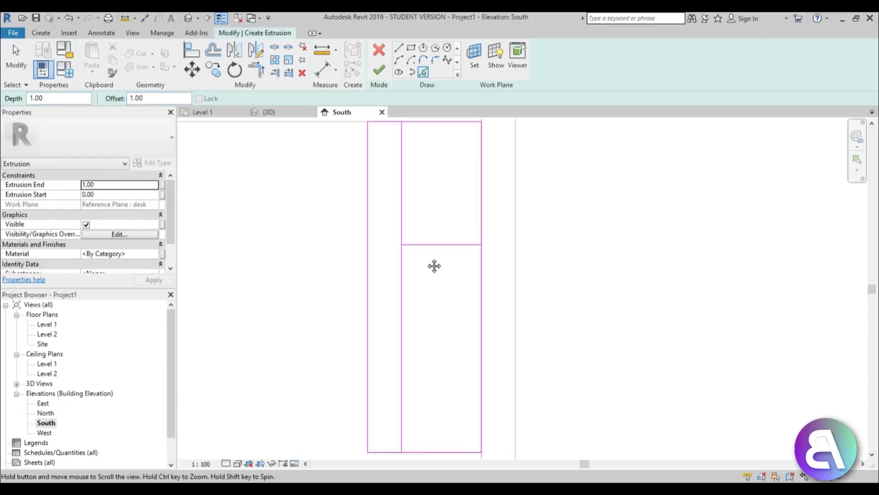
click(422, 246)
click(358, 268)
key(Escape)
key(Escape)
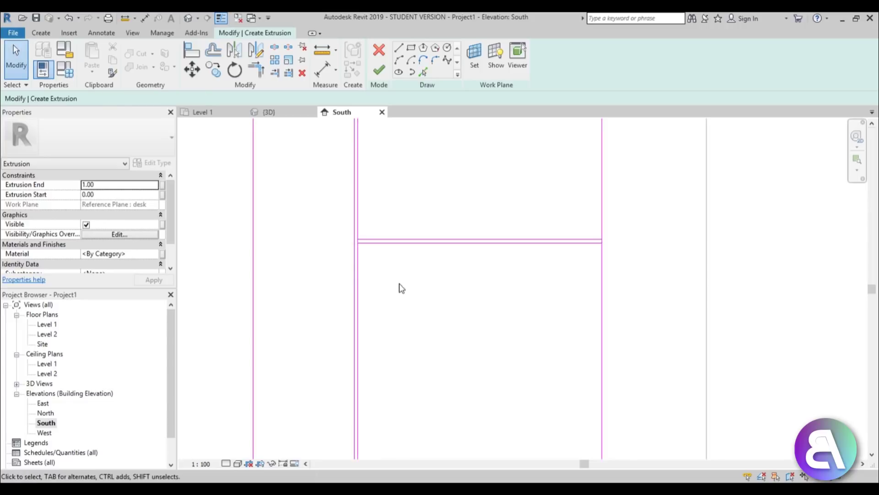
Step: Split the rectangle's right edge between the two parallel horizontal lines with Split Element
key(s)
key(l)
scroll(373, 236, up, 5)
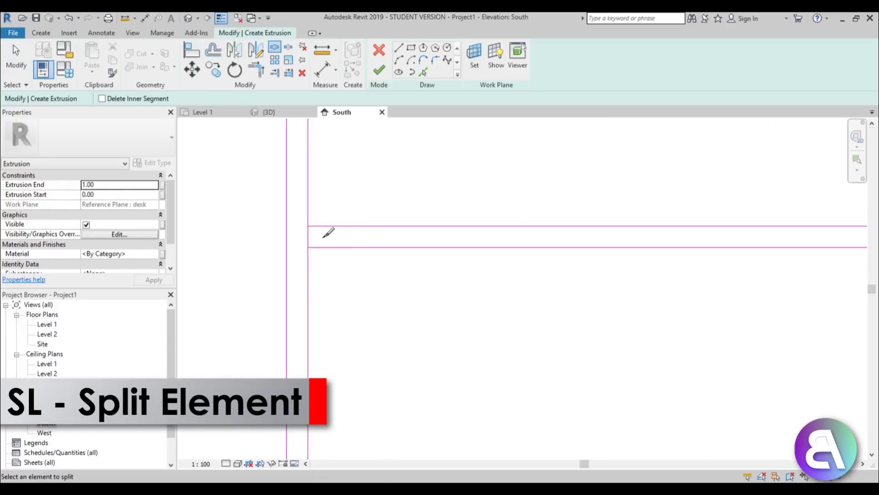
scroll(324, 229, down, 2)
middle_drag(537, 311, 314, 330)
scroll(504, 250, up, 3)
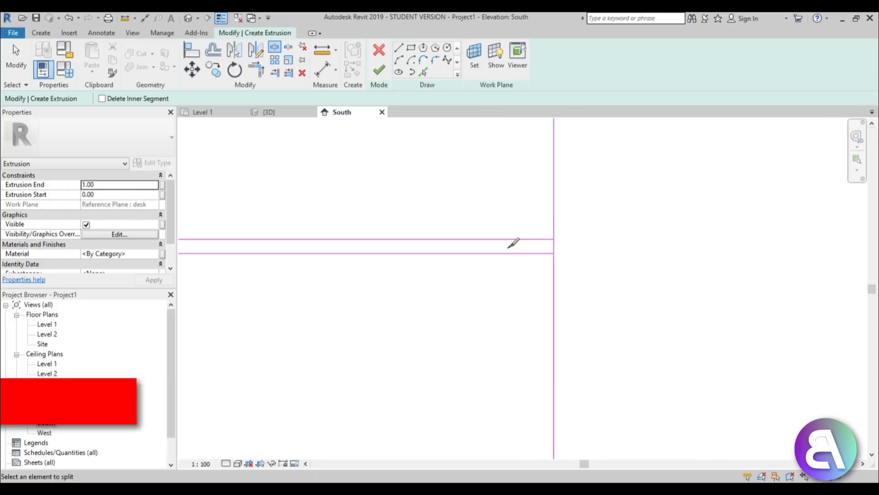
click(554, 248)
Step: Split the rectangle's upper edge where the paired vertical dividers meet it
scroll(328, 365, down, 4)
scroll(330, 367, down, 3)
middle_drag(346, 356, 493, 458)
scroll(364, 261, up, 7)
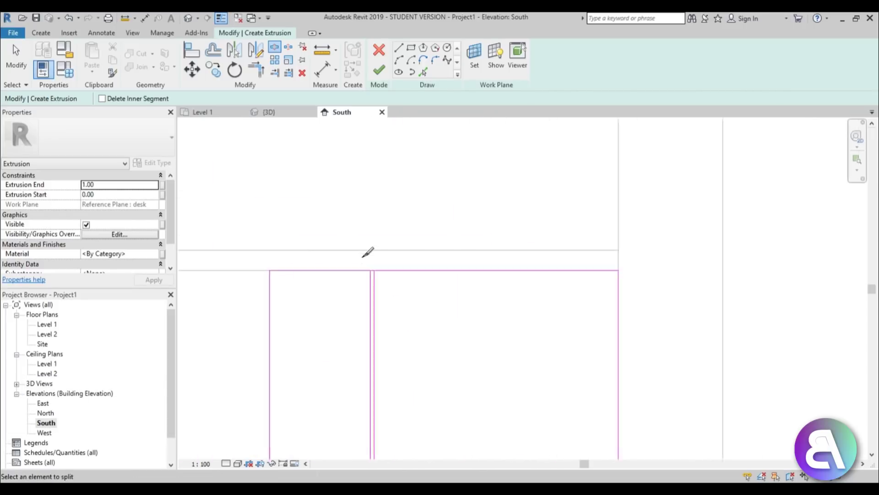
click(385, 282)
Step: Split the rectangle's lower edge between the paired vertical dividers with Split Element
scroll(373, 252, down, 7)
middle_drag(419, 319, 414, 152)
scroll(412, 229, up, 1)
middle_drag(414, 357, 422, 142)
middle_drag(338, 428, 332, 360)
scroll(349, 344, up, 7)
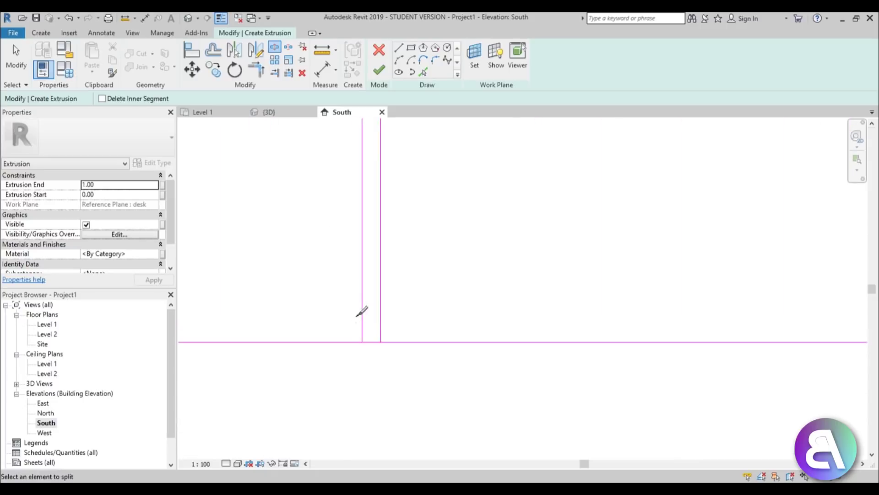
click(372, 342)
Step: Trim both halves of the split lower edge to the paired vertical dividers with Trim/Extend to Corner
key(Escape)
key(t)
key(r)
click(405, 342)
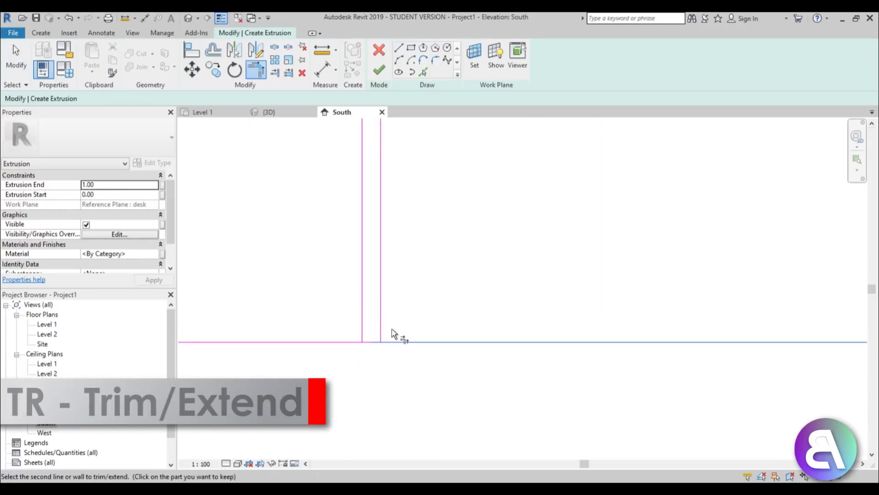
click(381, 328)
click(363, 333)
click(345, 343)
Step: Trim the paired horizontal lines into corners with the right-hand divider line and with the rectangle's split right edge
scroll(352, 304, down, 3)
middle_drag(353, 283, 327, 431)
scroll(390, 264, down, 4)
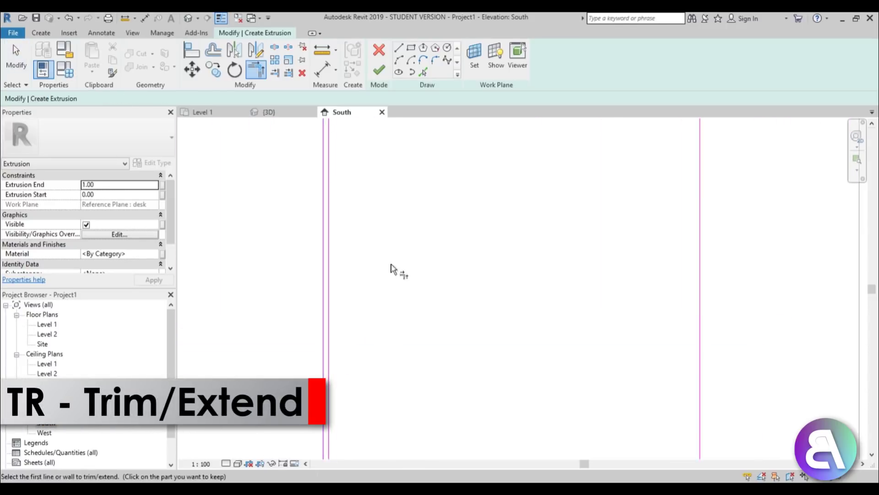
middle_drag(371, 207, 345, 381)
middle_drag(345, 163, 339, 411)
scroll(340, 403, up, 3)
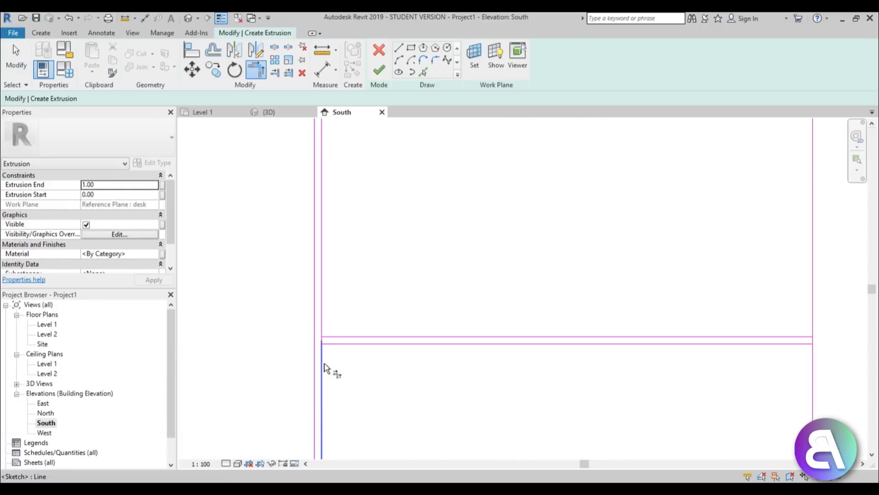
click(330, 339)
middle_drag(379, 340, 270, 344)
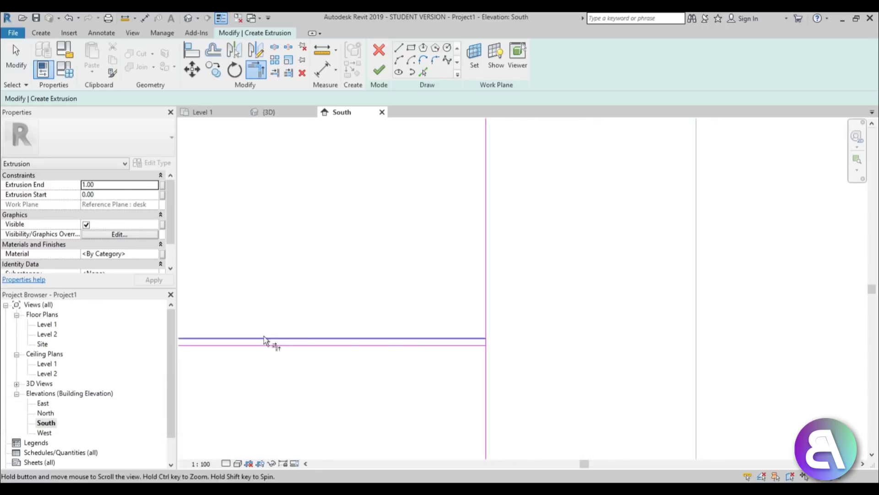
click(487, 325)
click(470, 346)
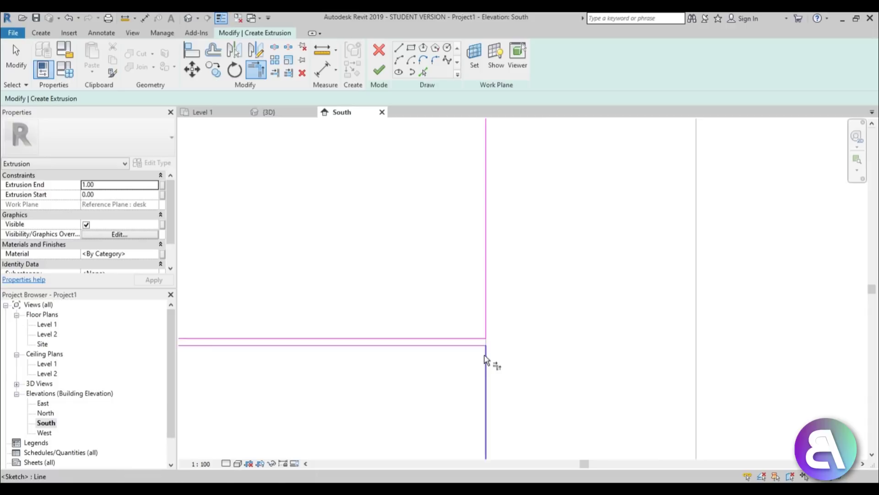
click(486, 356)
Step: Trim both halves of the split upper edge to the paired vertical dividers
scroll(403, 386, down, 4)
middle_drag(411, 376, 491, 490)
scroll(336, 254, up, 3)
click(304, 210)
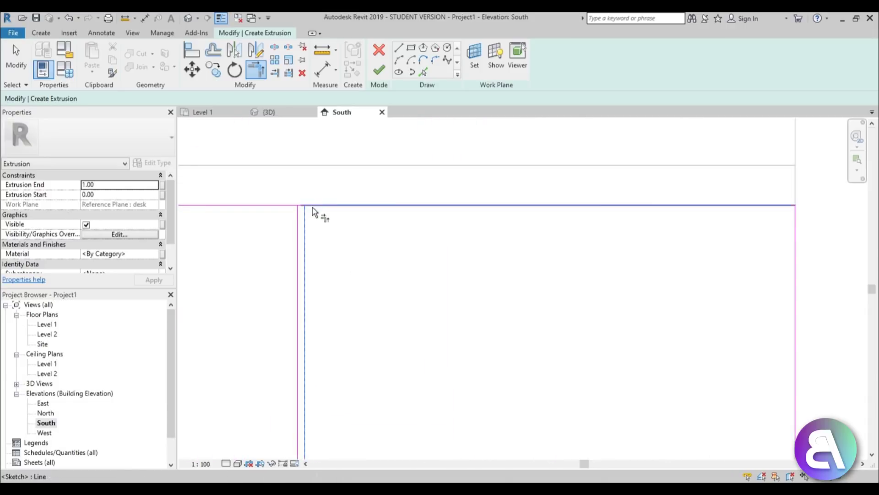
click(313, 206)
click(296, 212)
click(297, 215)
scroll(446, 195, down, 6)
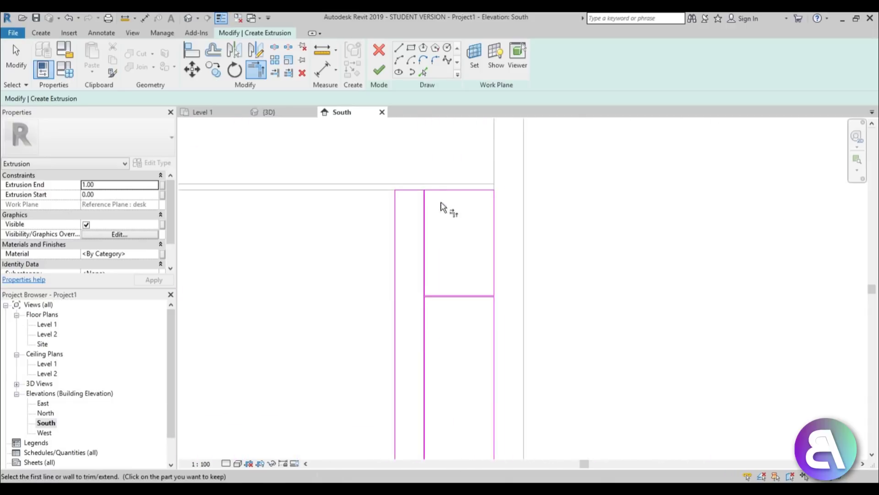
Step: Set the extrusion end to 3 cm and finish the panel extrusion
key(Escape)
click(115, 185)
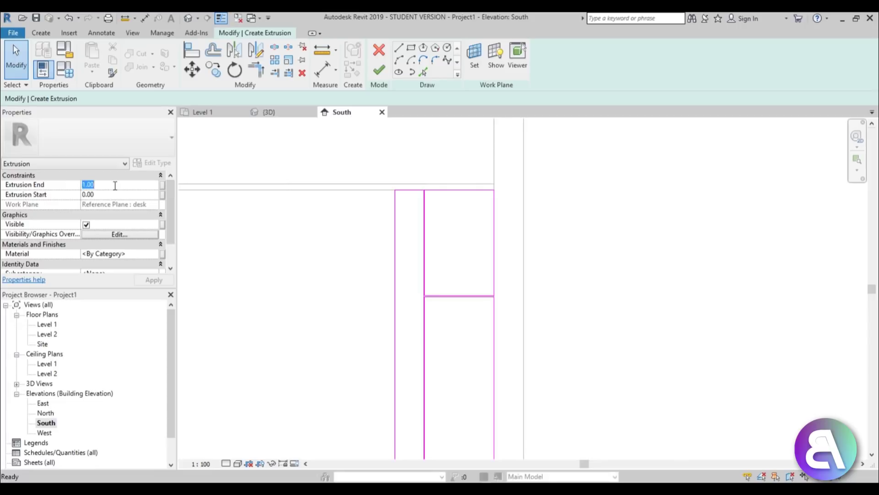
key(Return)
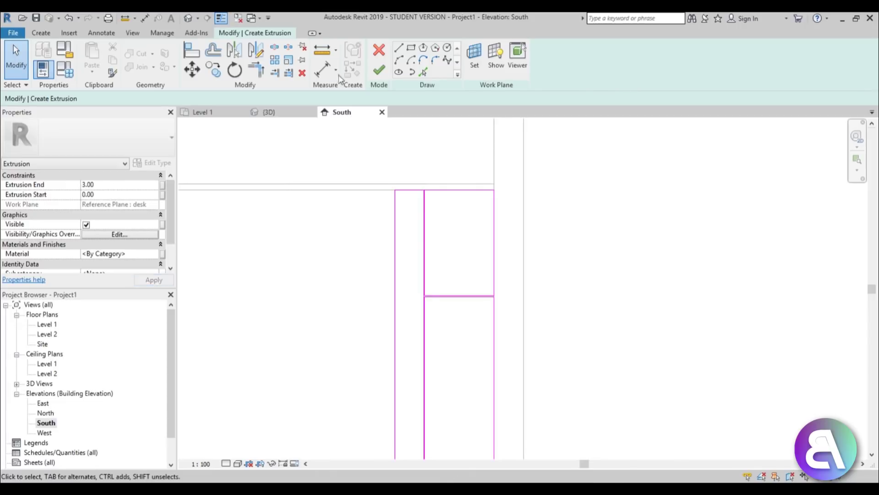
click(379, 71)
Step: Open the Level 1 floor plan and set the panel's extrusion end to -3 cm so it extends to the other side of the reference plane
double_click(50, 324)
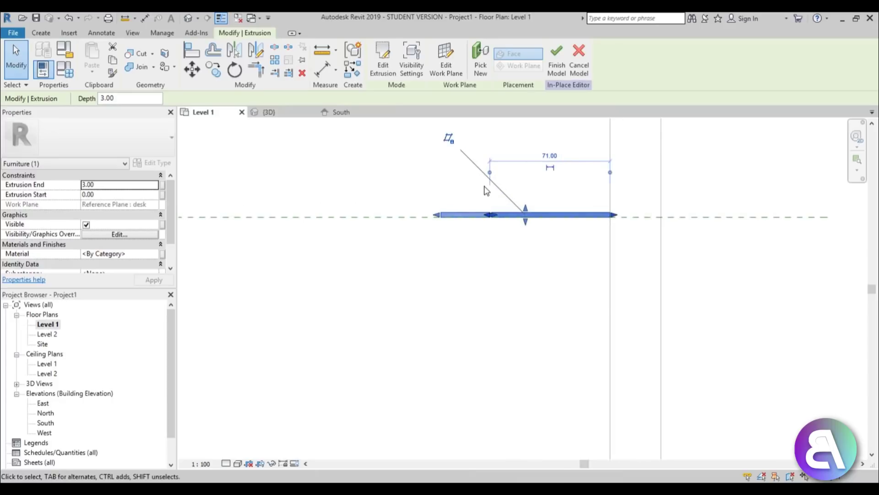
click(116, 185)
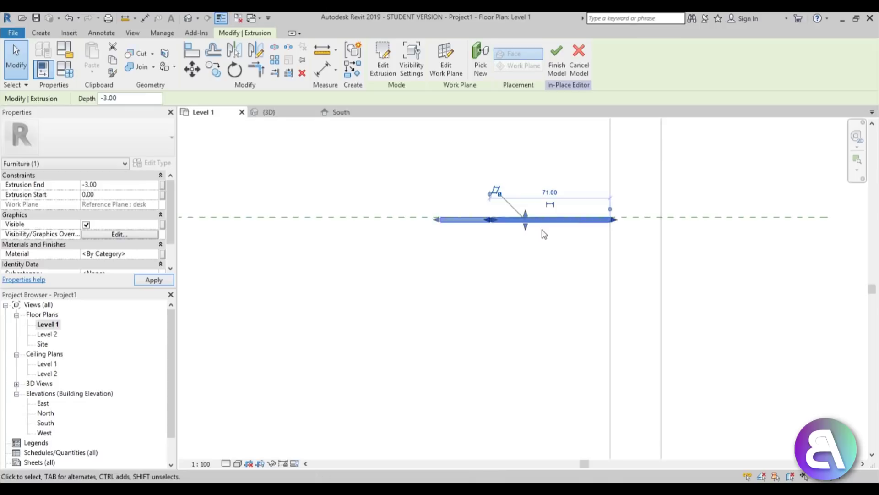
scroll(512, 233, down, 2)
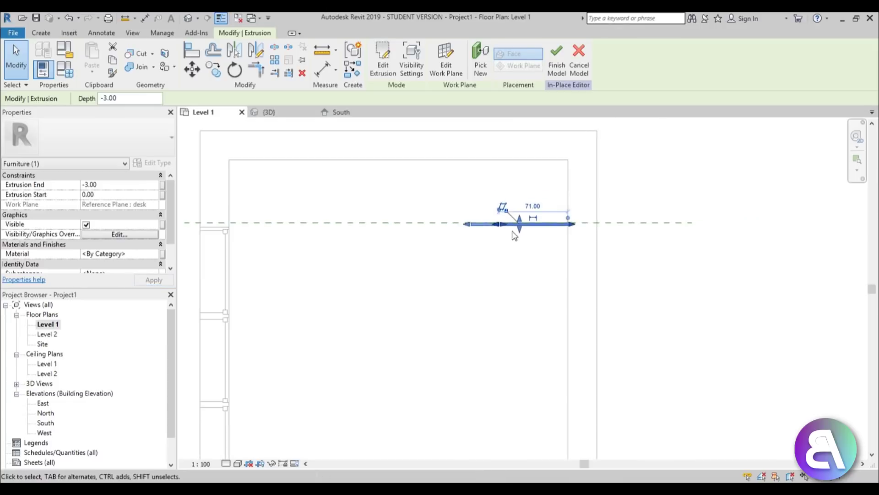
click(470, 253)
click(484, 225)
click(474, 255)
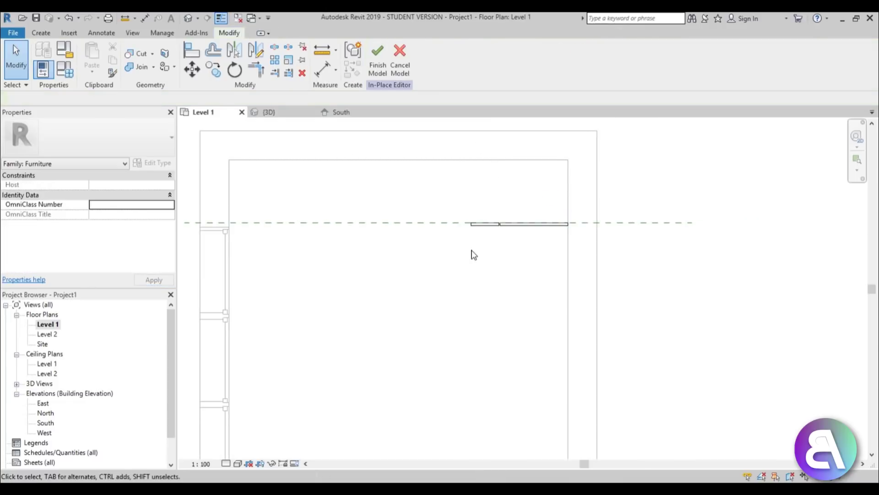
Step: Return to the South elevation and start a new extrusion on the work plane Reference Plane : desk
double_click(46, 422)
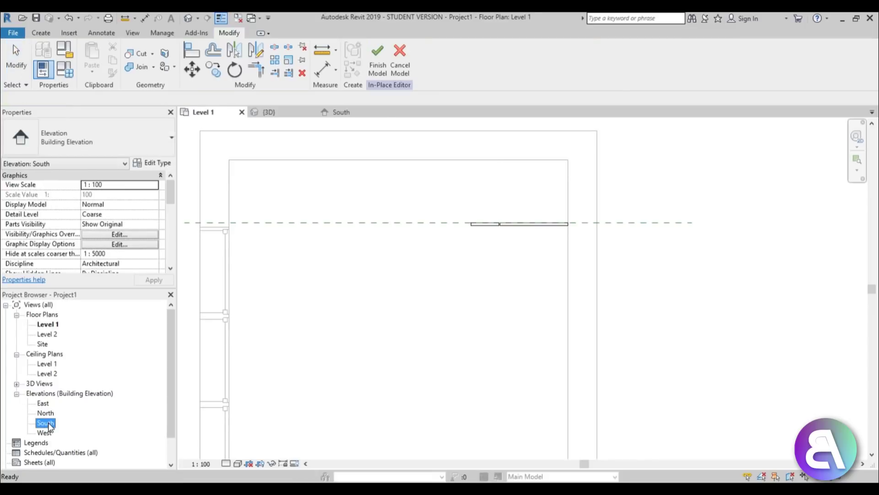
scroll(306, 372, down, 2)
middle_drag(428, 234, 417, 249)
scroll(354, 204, up, 2)
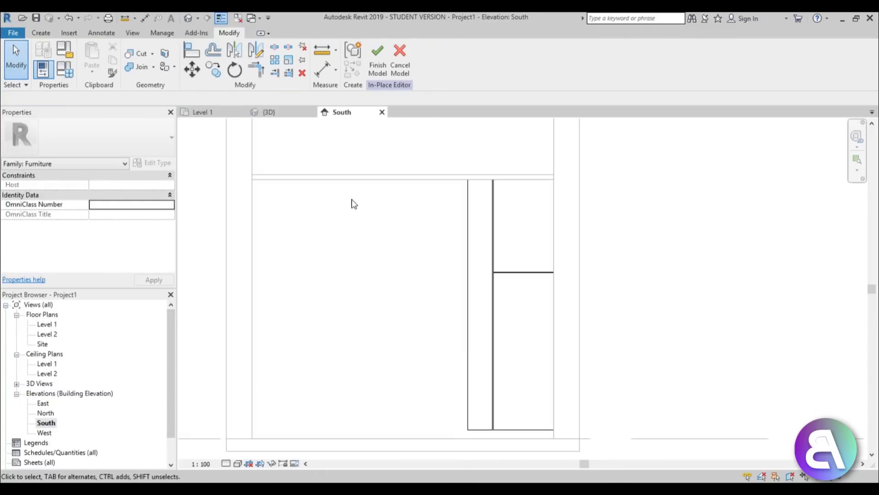
click(45, 33)
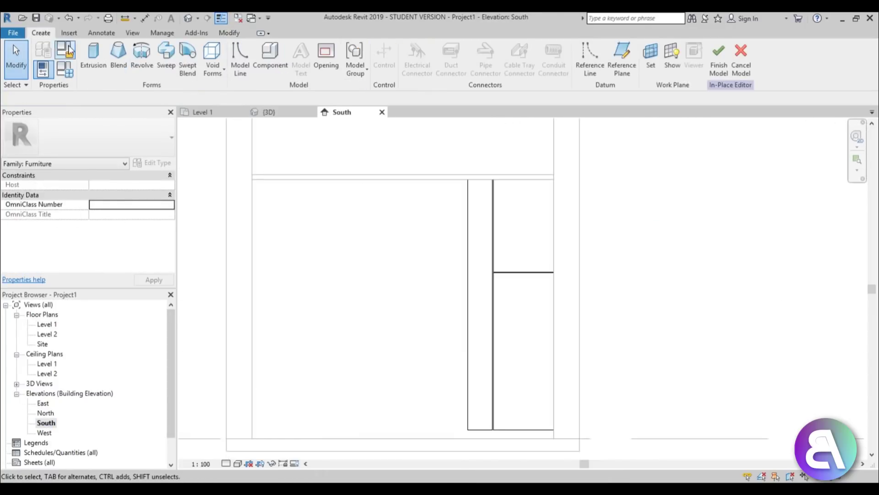
click(92, 56)
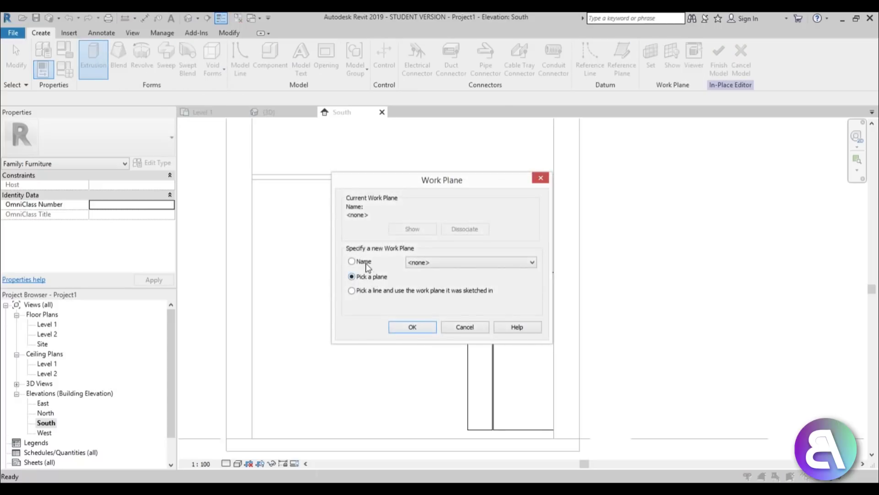
click(455, 264)
click(472, 292)
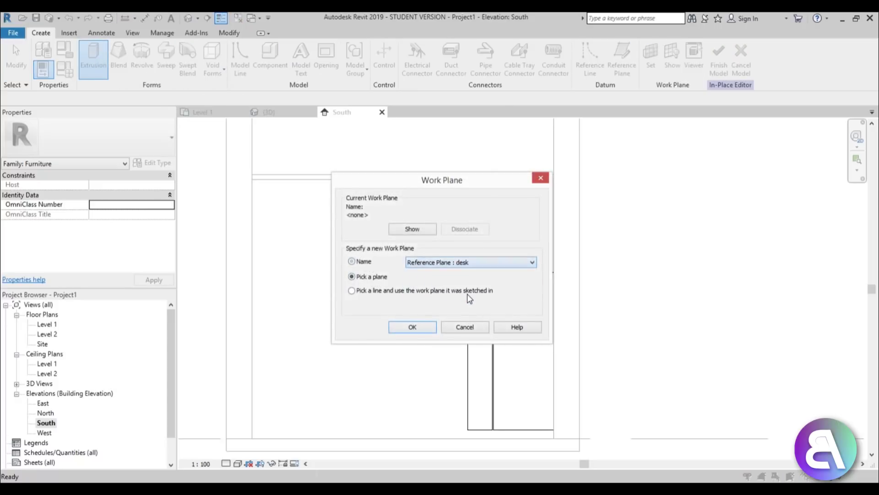
click(414, 329)
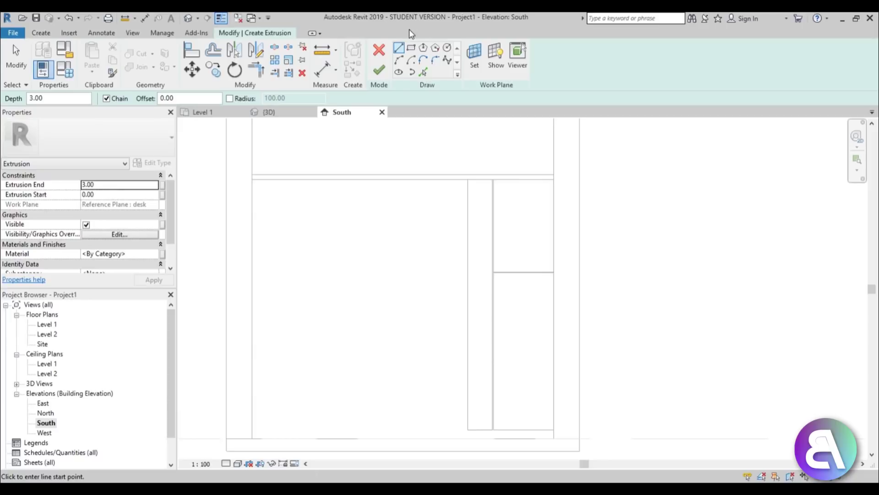
Step: Draw a narrow rectangle about 3.6 cm wide and 290 cm high along the vertical divider, from the ceiling to the panel's lower edge
click(415, 49)
scroll(506, 201, up, 6)
click(474, 152)
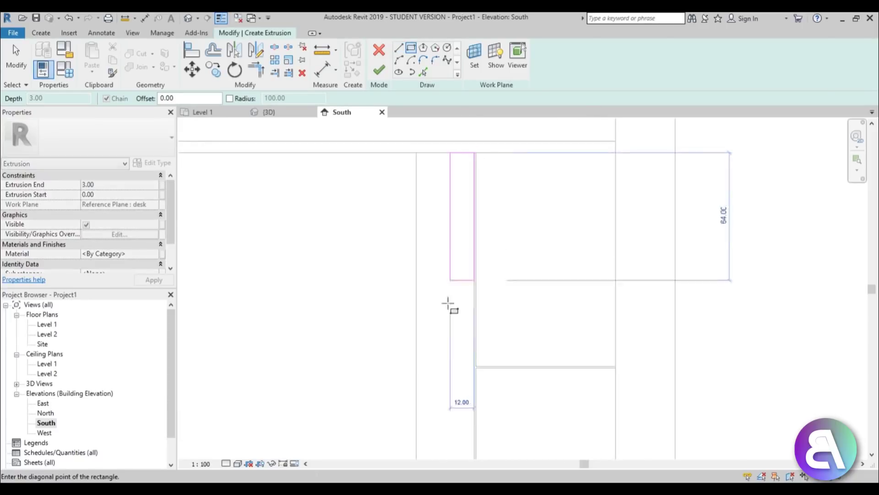
scroll(448, 311, down, 5)
middle_drag(456, 336, 463, 135)
scroll(474, 337, up, 4)
click(445, 277)
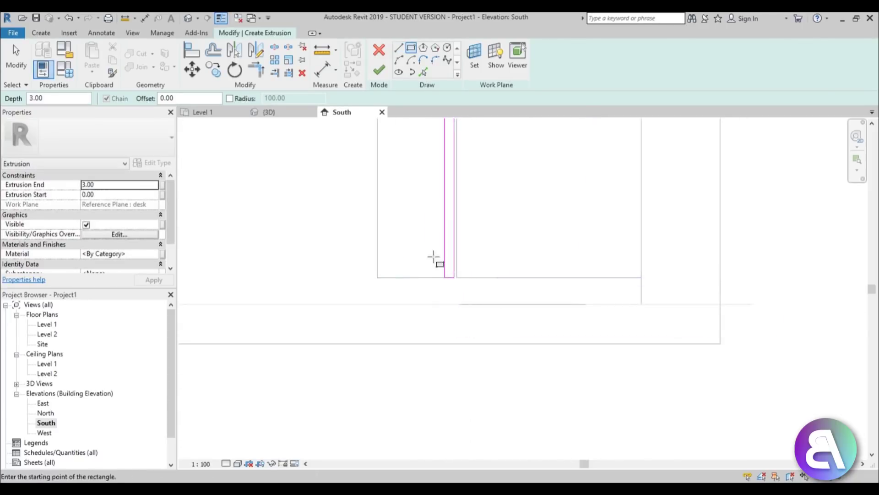
Step: Set the narrow rectangle's width to 3 cm by moving its left edge
key(Escape)
scroll(433, 270, down, 2)
middle_drag(432, 274, 424, 457)
scroll(424, 456, down, 1)
click(431, 315)
scroll(432, 217, down, 4)
mouse_move(432, 218)
middle_down()
mouse_move(420, 386)
mouse_move(389, 103)
middle_up()
scroll(400, 248, up, 5)
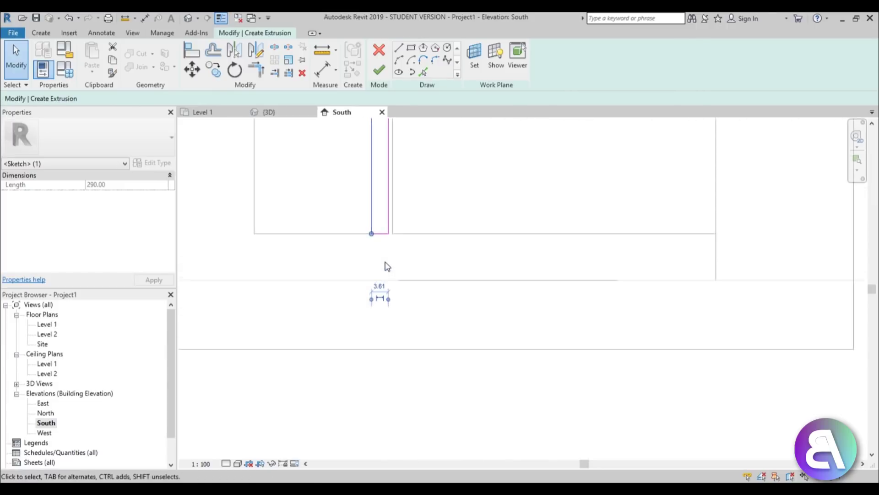
key(Return)
click(503, 237)
scroll(503, 243, down, 7)
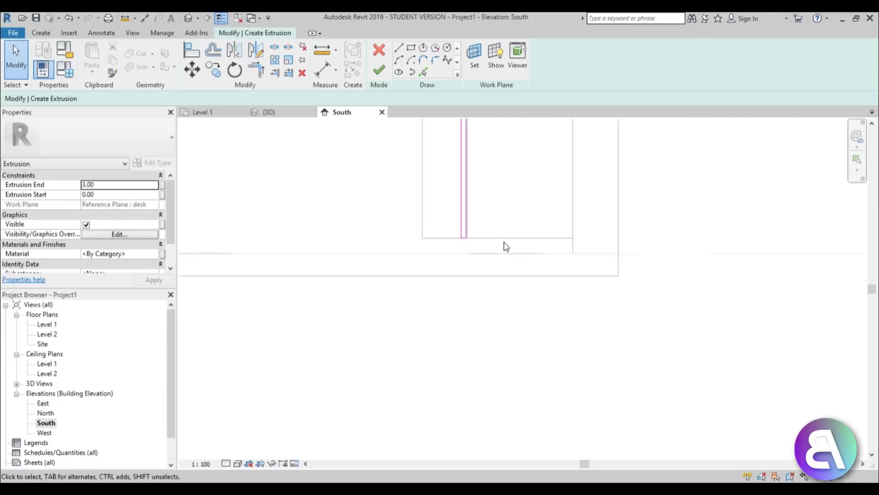
Step: Draw a rectangle about 78 cm wide and 160 cm high from the corner where the ceiling meets the left wall
middle_drag(397, 250, 392, 384)
scroll(386, 293, up, 1)
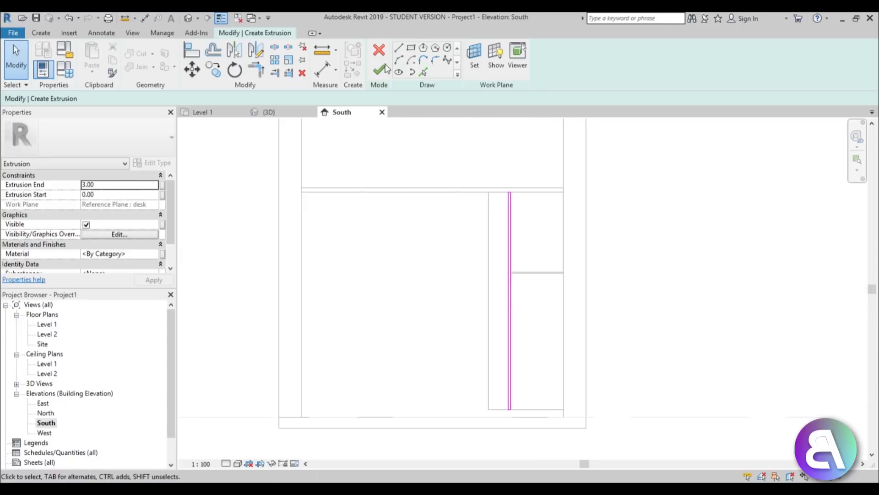
click(411, 49)
click(301, 192)
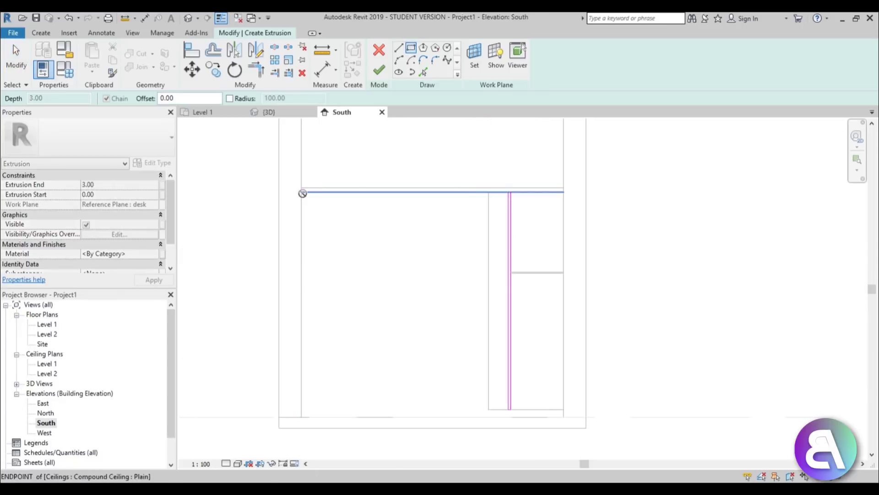
click(360, 312)
key(Escape)
click(341, 314)
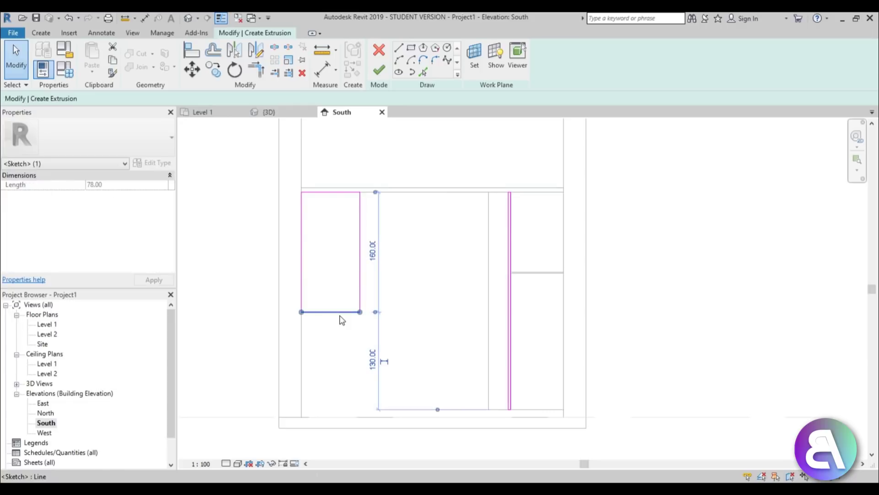
click(423, 333)
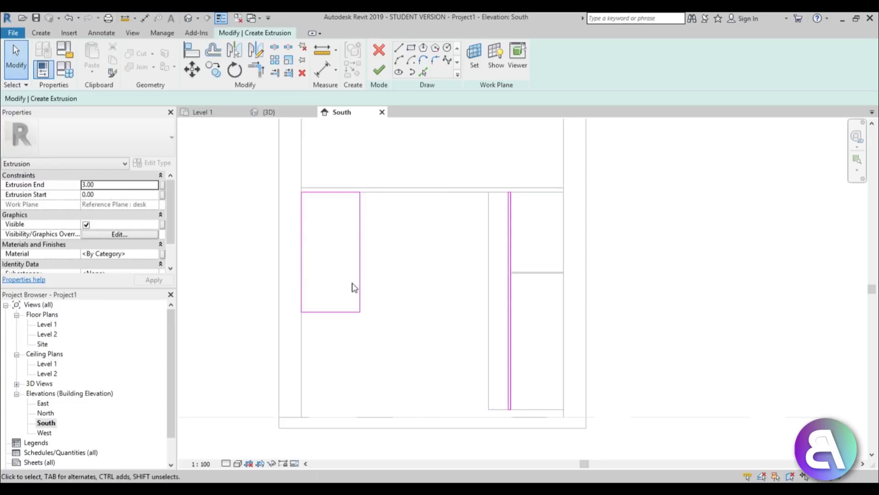
Step: Set the width of the rectangle by the left wall to 80 cm by repositioning its right edge
click(360, 285)
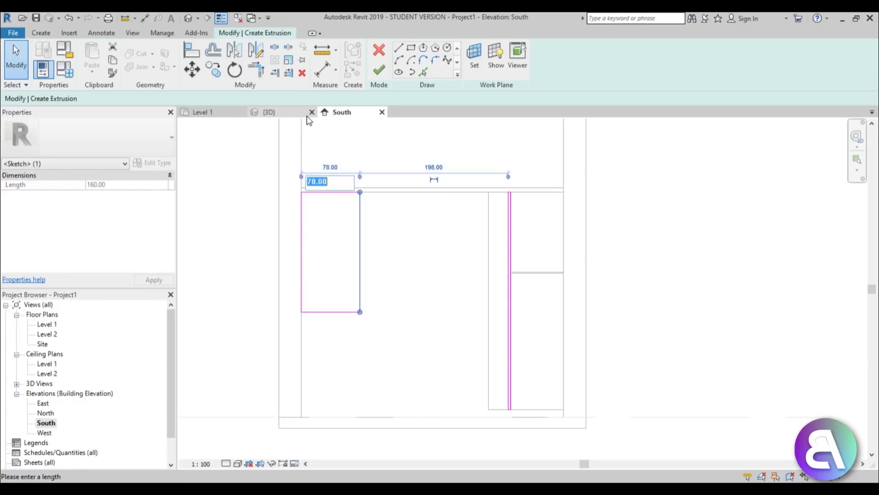
text(80)
key(Return)
click(350, 160)
Step: Draw a smaller rectangle about 51 by 55 cm near the floor, below the 80 cm wide one and slightly away from the left wall
middle_drag(336, 228, 345, 222)
scroll(344, 223, up, 2)
middle_drag(336, 334, 348, 259)
scroll(334, 326, down, 1)
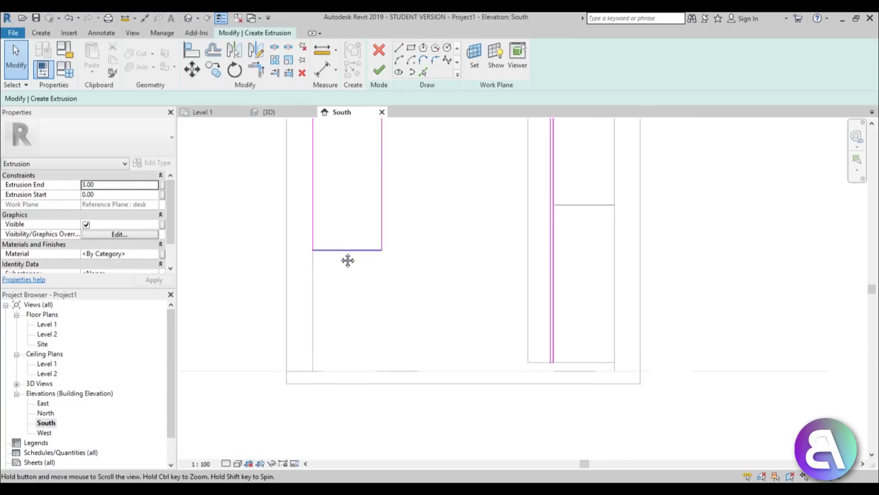
click(411, 50)
scroll(348, 284, up, 2)
click(308, 307)
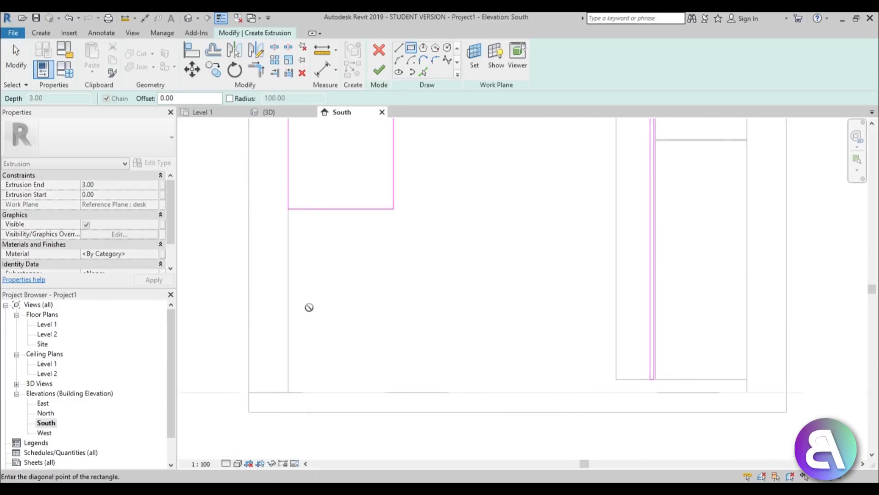
click(376, 379)
key(Escape)
Step: Move the dimension's lower witness line to the floor and set the small rectangle's upper edge 65 cm above it
click(282, 353)
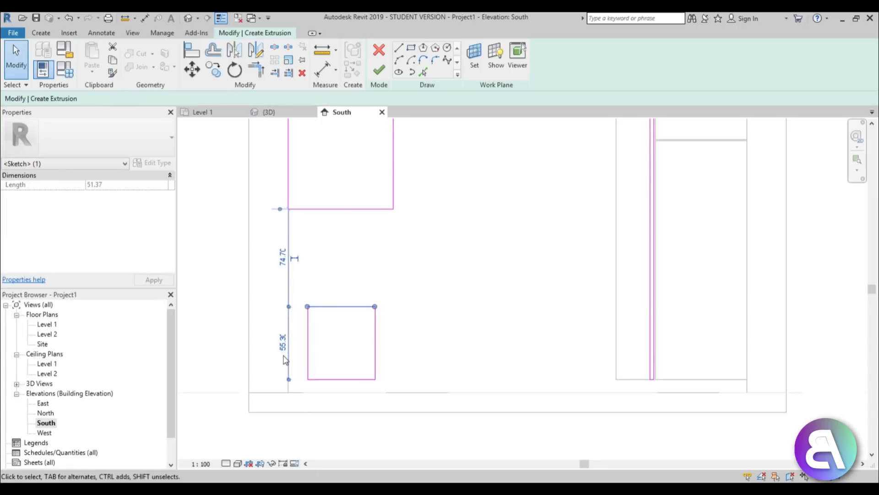
drag(292, 387, 302, 394)
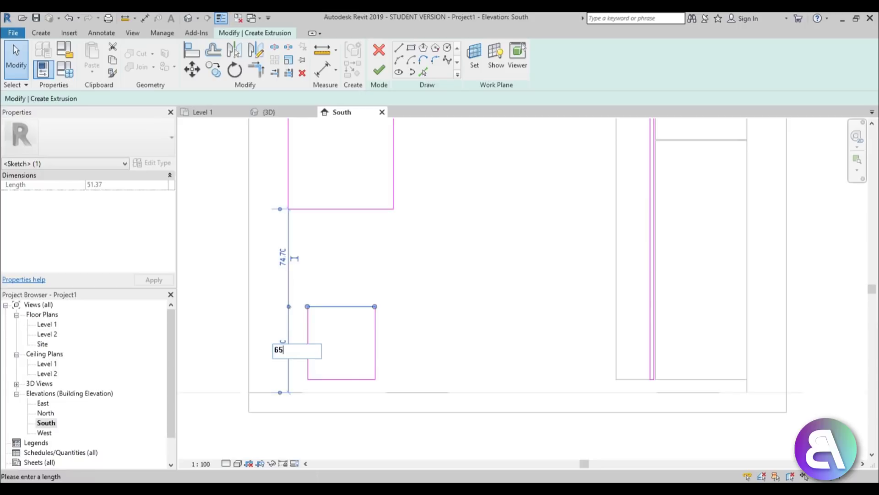
text(65)
key(Return)
key(Escape)
click(339, 381)
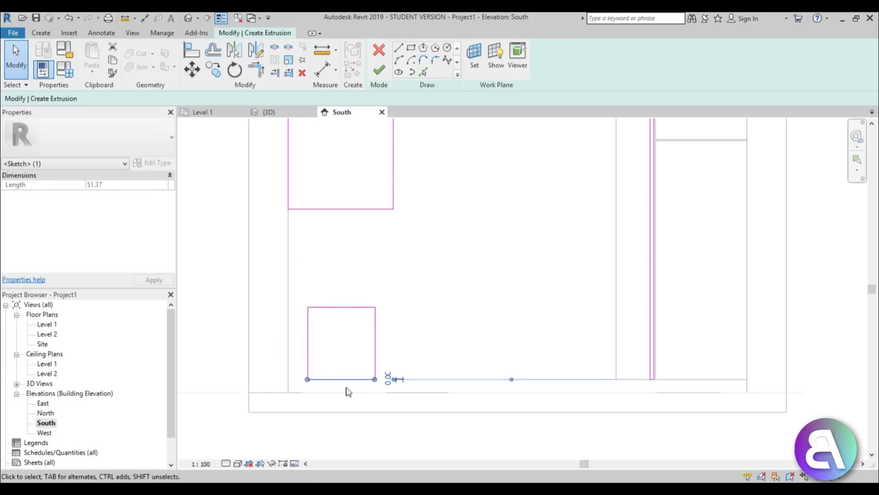
scroll(394, 386, up, 3)
scroll(392, 381, down, 2)
click(357, 380)
click(338, 374)
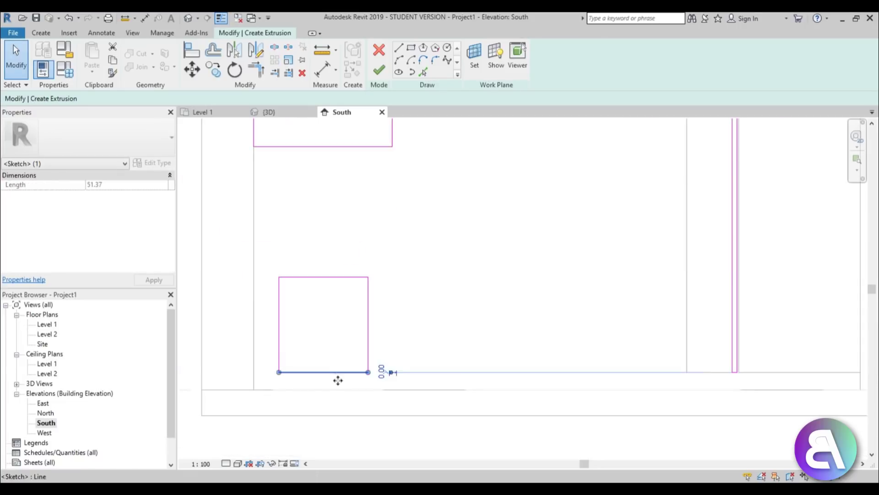
mouse_move(338, 374)
mouse_down()
mouse_move(339, 383)
mouse_move(337, 373)
mouse_up()
click(351, 388)
click(341, 382)
click(484, 385)
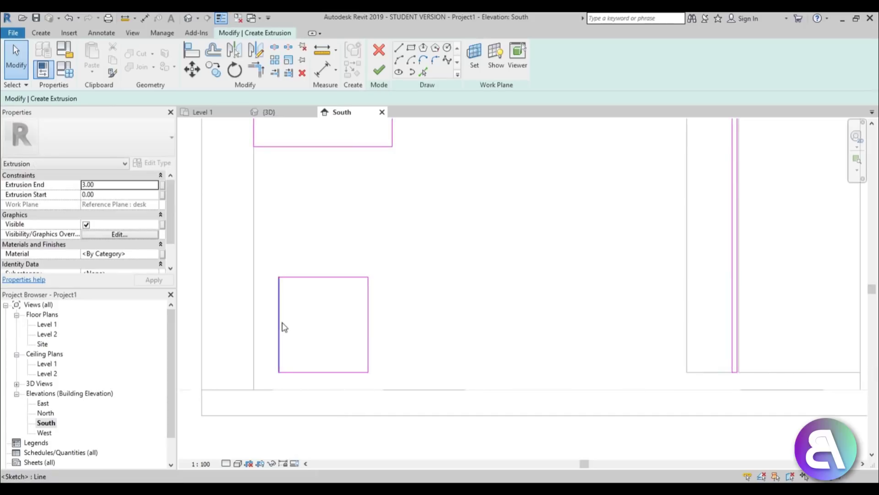
Step: Shift the whole small rectangle slightly closer to the left wall and finish the extrusion sketch
drag(267, 257, 429, 413)
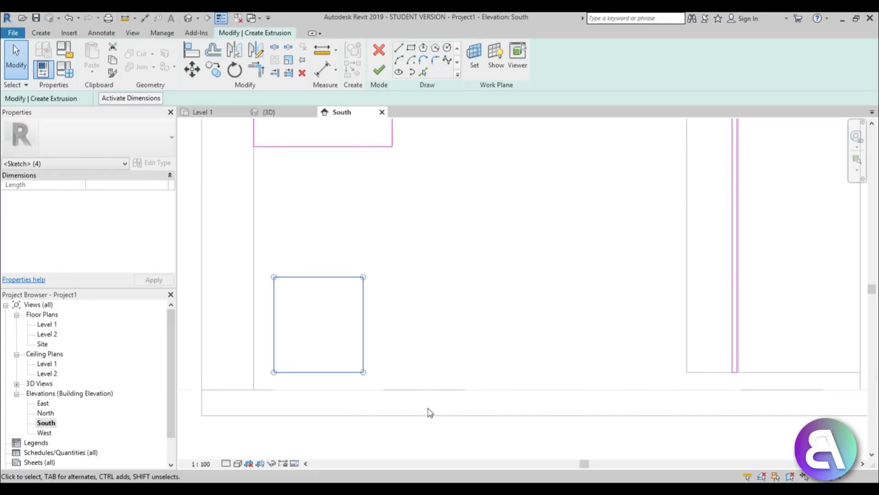
click(430, 412)
scroll(418, 393, down, 2)
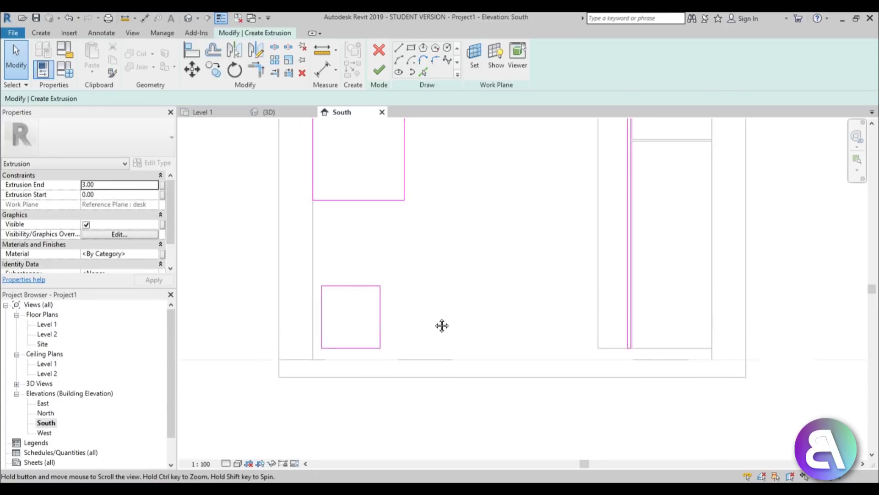
scroll(323, 329, up, 3)
scroll(376, 206, down, 3)
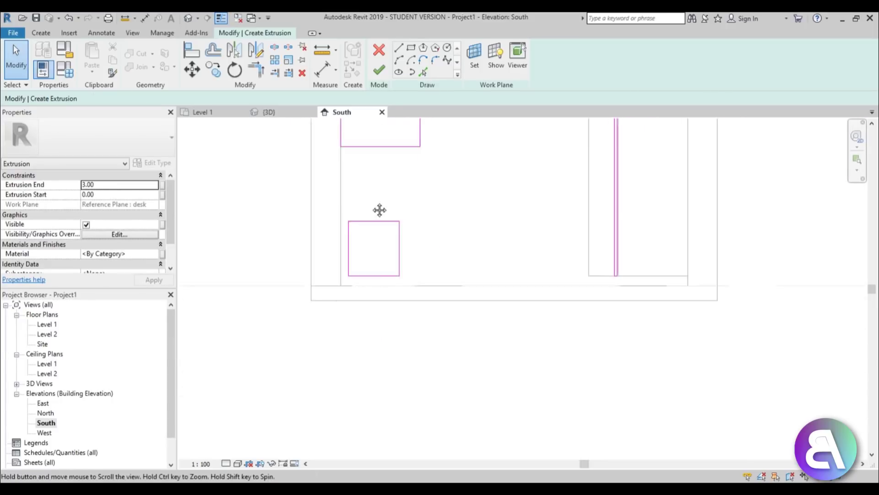
middle_drag(379, 210, 323, 335)
click(378, 71)
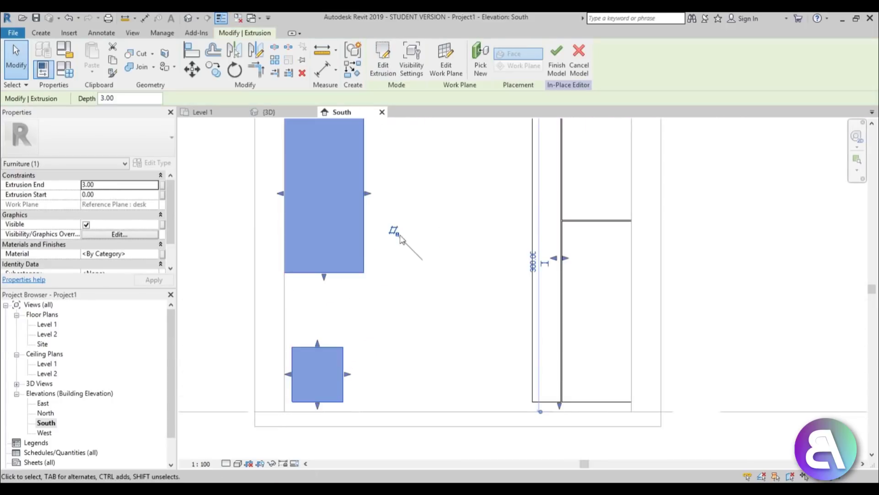
Step: In the Level 1 floor plan, stretch the new extrusion from the desk reference plane to the back wall, 65 cm deep
double_click(47, 326)
scroll(376, 217, up, 1)
drag(360, 218, 359, 142)
scroll(406, 217, down, 2)
middle_drag(408, 220, 390, 246)
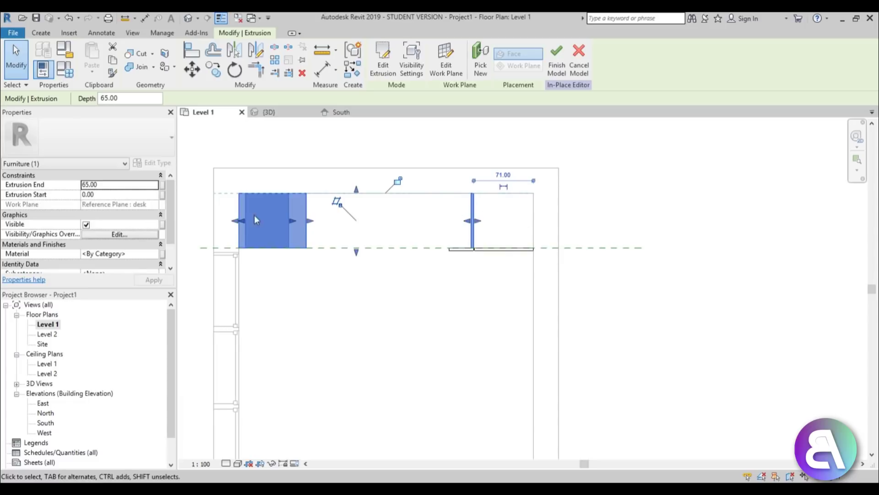
click(307, 311)
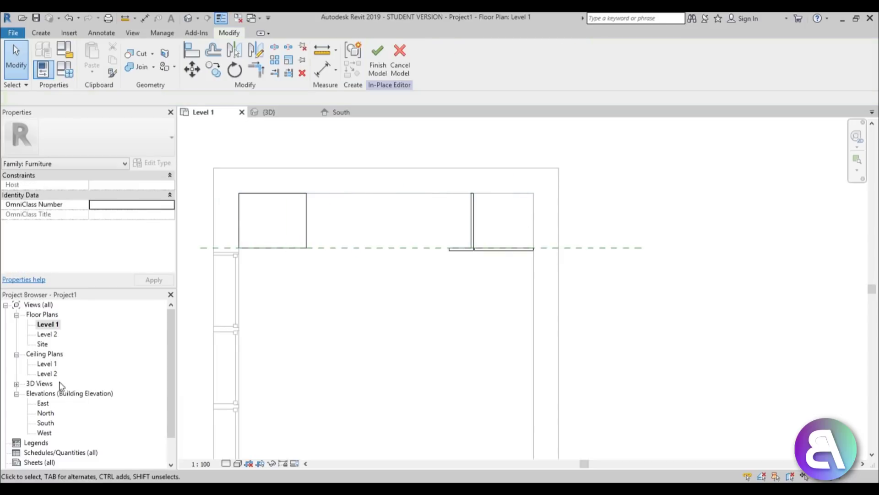
Step: In the South elevation, start a void extrusion using the front face of the upper cabinet as the picked work plane
double_click(49, 426)
scroll(369, 311, down, 2)
scroll(366, 312, up, 2)
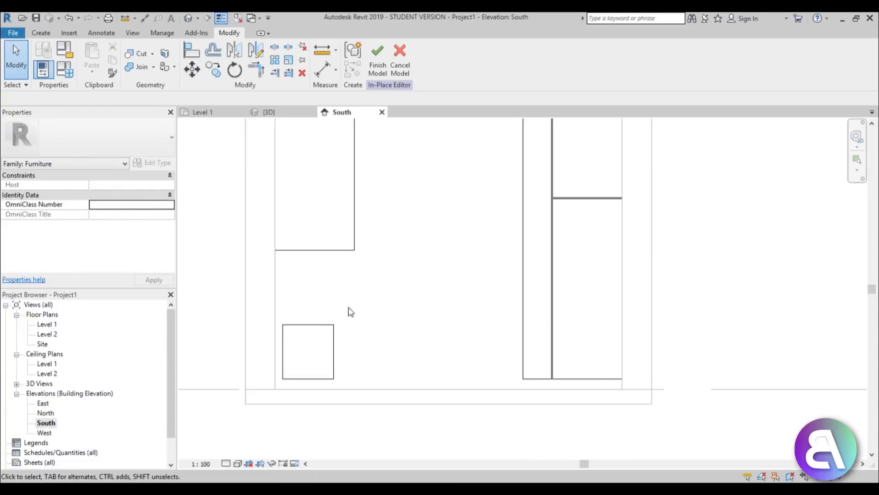
middle_drag(298, 287, 300, 272)
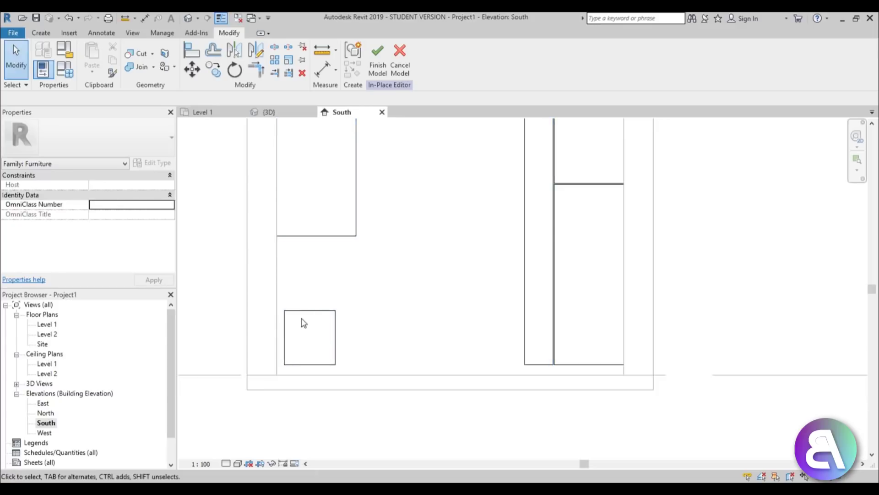
middle_drag(305, 235, 276, 335)
click(44, 35)
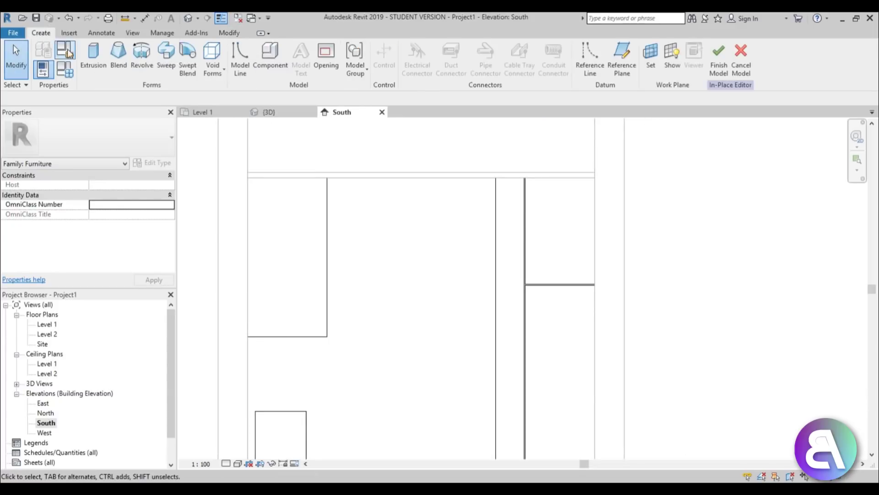
click(221, 60)
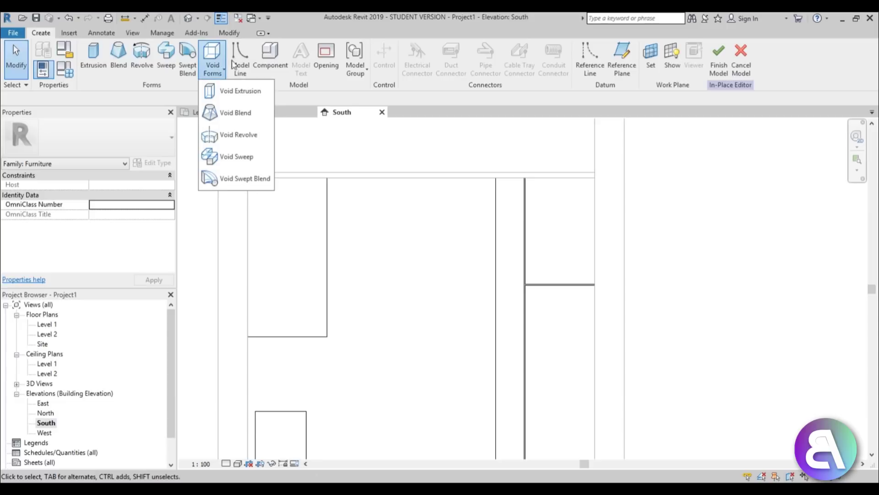
click(227, 90)
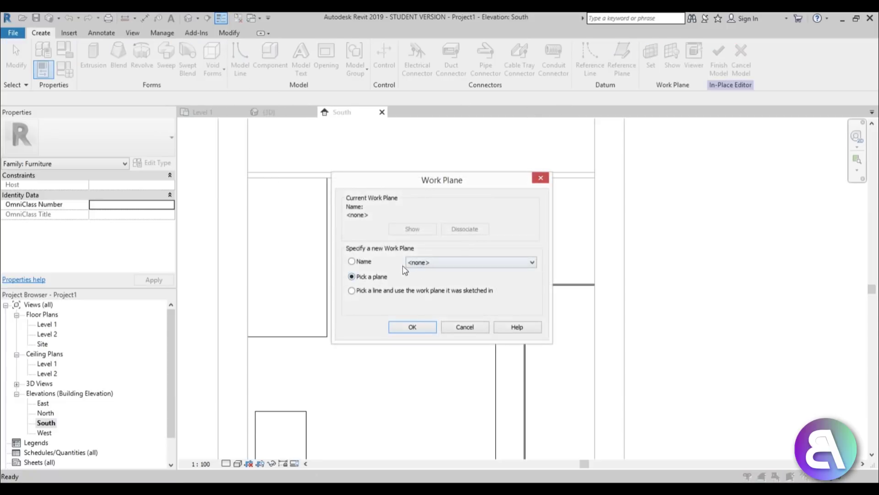
click(412, 327)
click(325, 333)
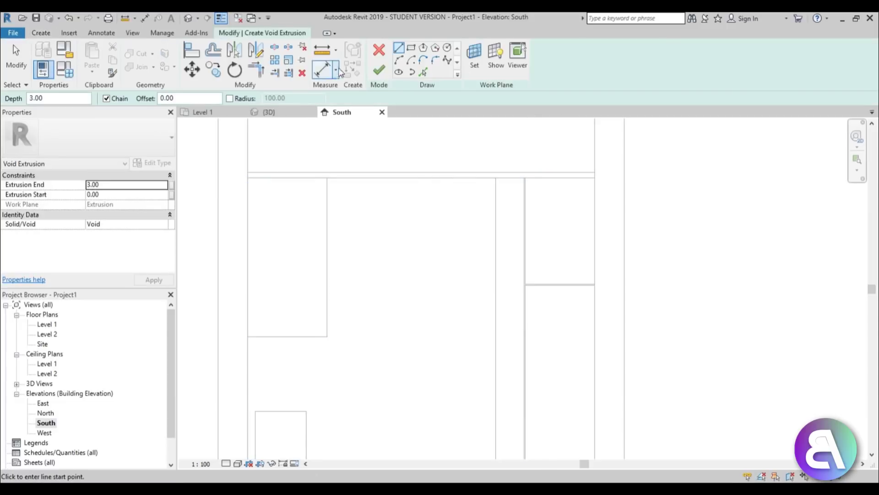
Step: Draw a thin rectangle across the full width of the small floor cabinet and set its height to 1 cm
scroll(284, 288, up, 5)
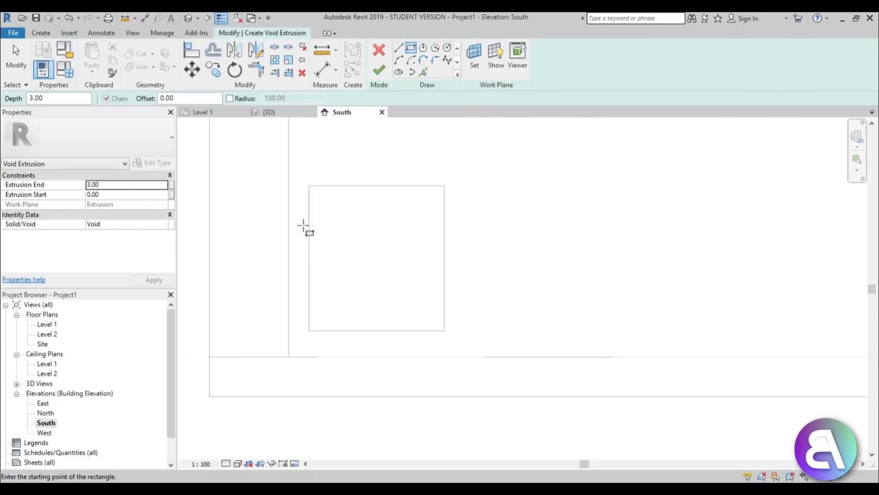
click(310, 226)
click(466, 231)
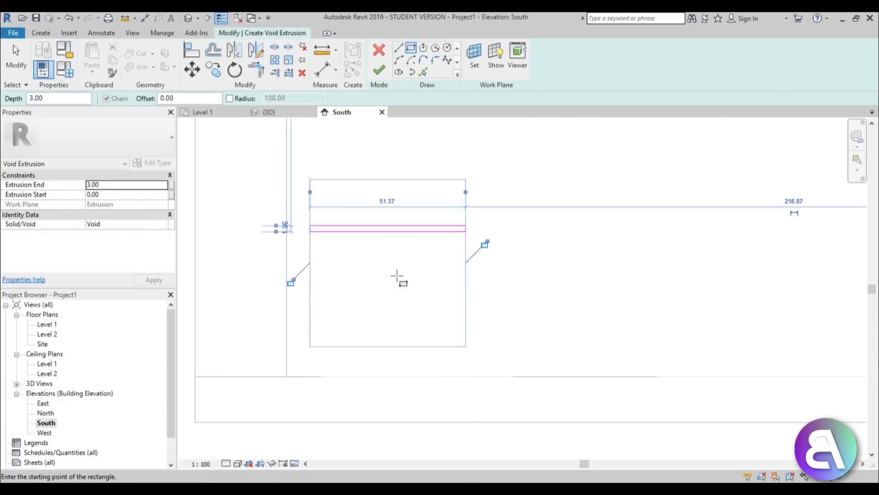
key(Escape)
click(361, 233)
scroll(485, 233, up, 3)
click(481, 229)
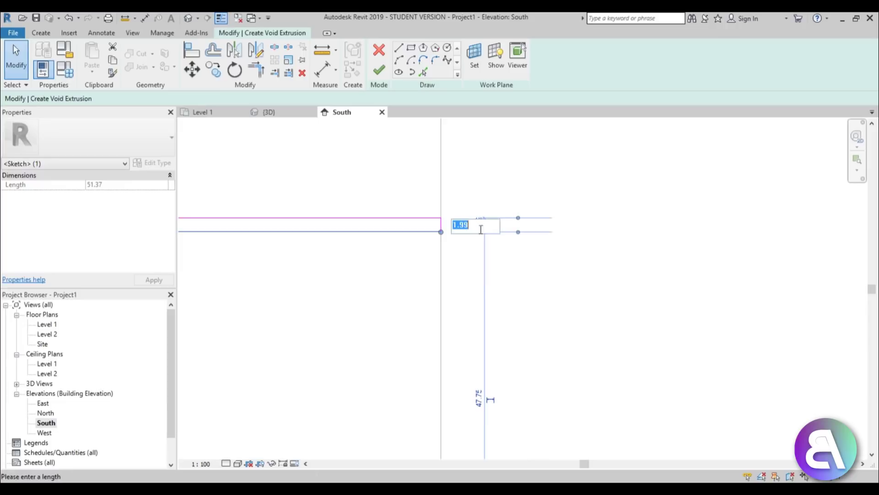
text(1)
key(Return)
click(488, 154)
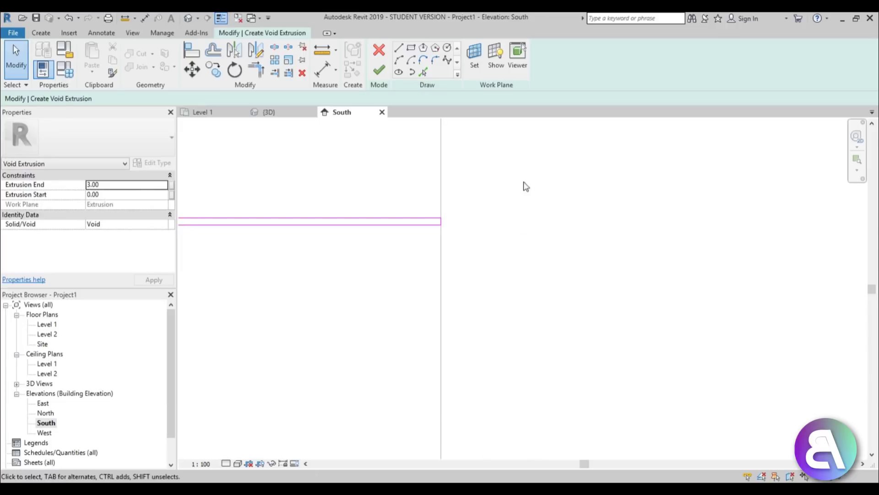
Step: Copy the thin rectangle about 22 cm straight down on the small cabinet
scroll(523, 182, down, 4)
scroll(325, 210, up, 1)
drag(347, 181, 582, 245)
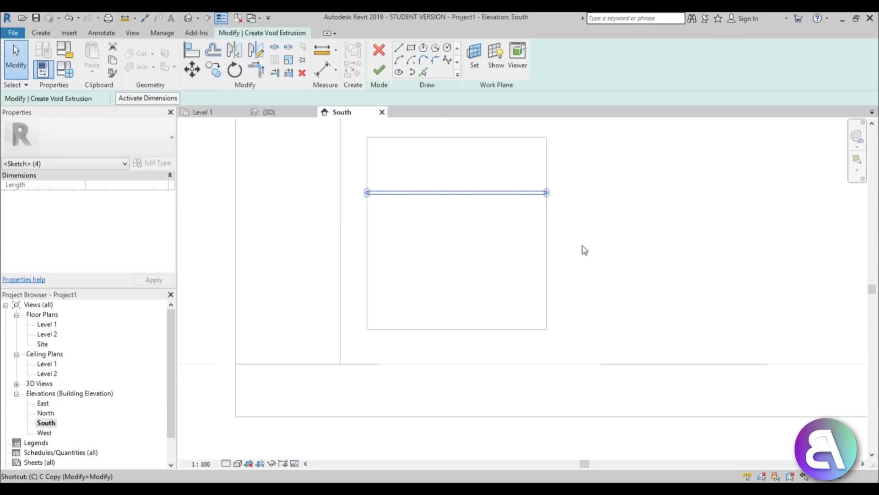
key(o)
click(571, 221)
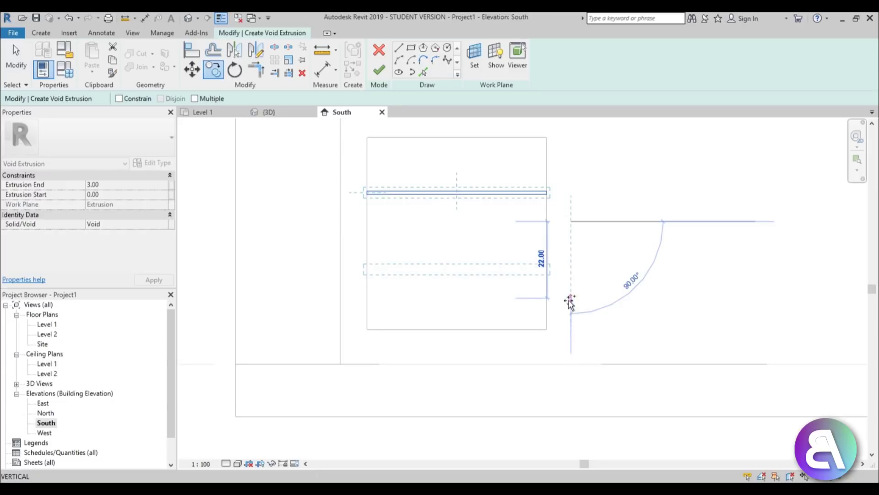
click(570, 301)
key(Escape)
Step: Nudge the upper strip down and the lower strip up to divide the small cabinet into three similar drawer fronts
drag(330, 177, 628, 245)
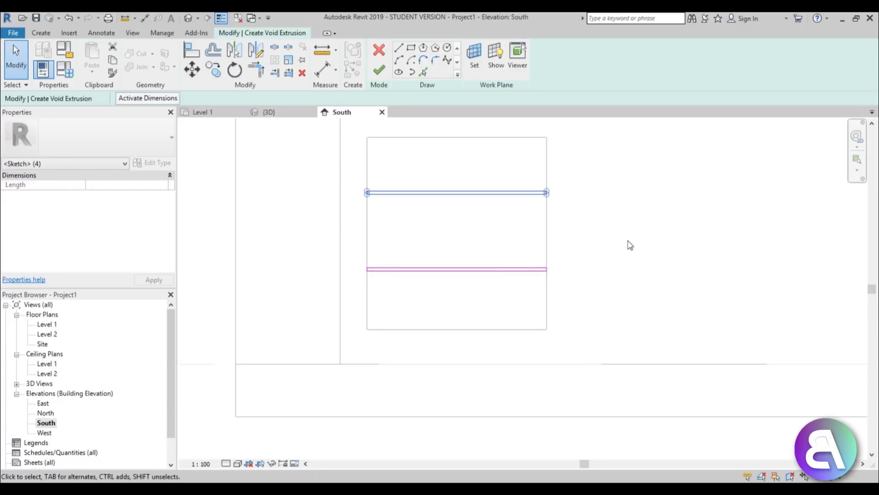
key(Down)
key(Down)
key(Down)
click(628, 240)
drag(323, 243, 706, 320)
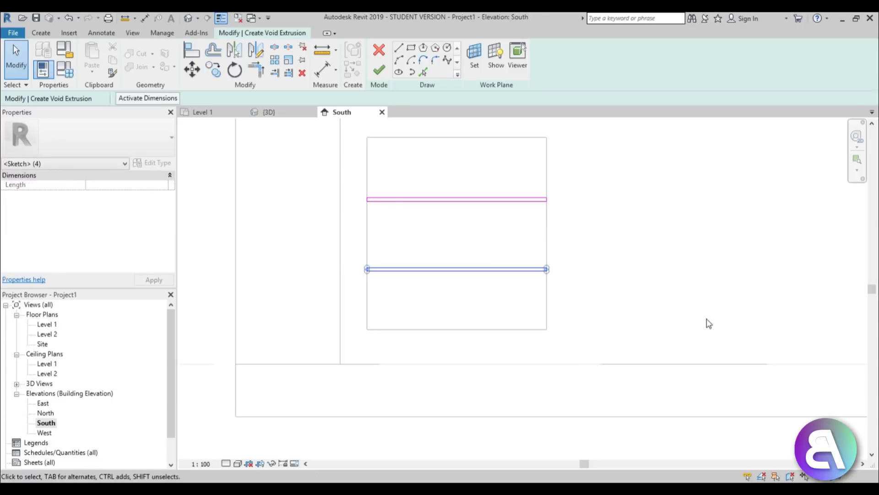
key(Up)
key(Up)
key(Up)
key(Escape)
Step: Copy the small cabinet's upper strip onto the upper cabinet, aligned with that cabinet's right edge
scroll(595, 329, down, 3)
middle_drag(571, 328, 357, 343)
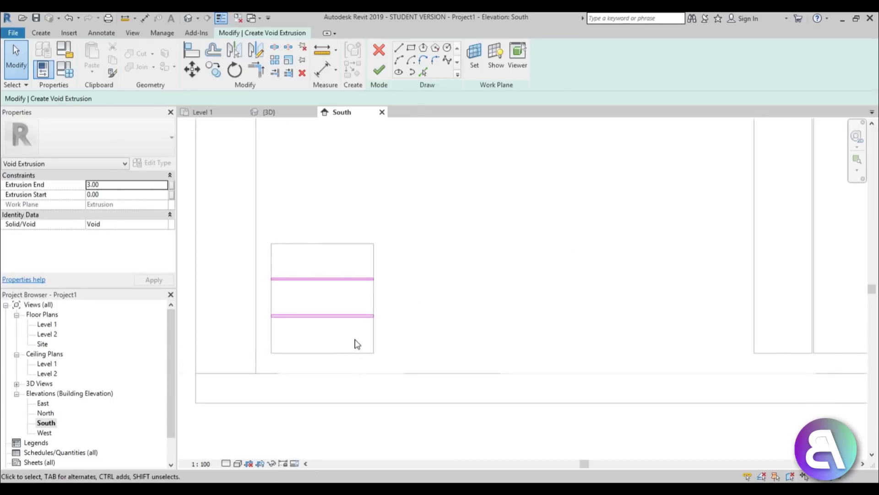
scroll(357, 343, down, 3)
scroll(298, 312, up, 3)
drag(281, 283, 498, 319)
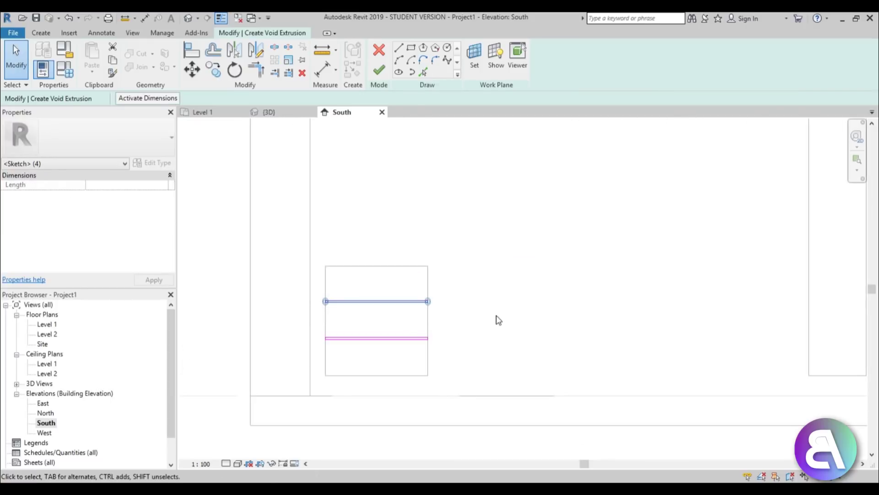
key(c)
click(427, 301)
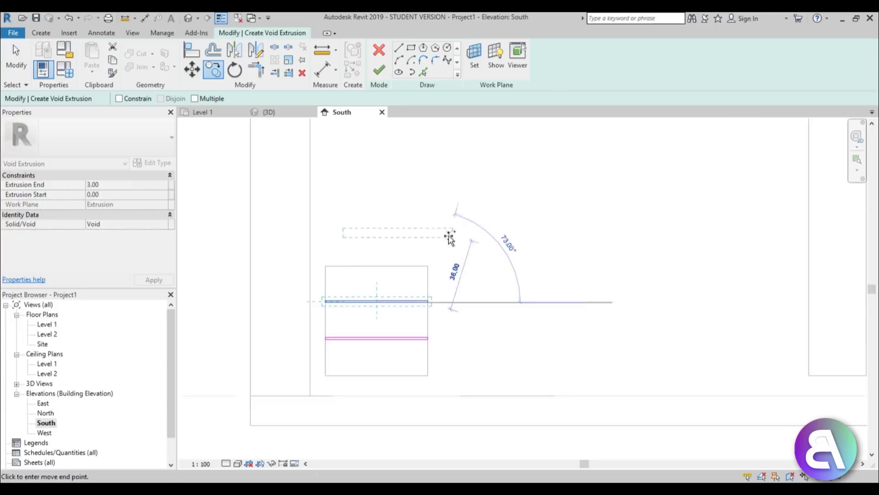
scroll(449, 238, down, 2)
scroll(410, 334, up, 2)
key(Escape)
key(Escape)
Step: Stretch the left end of the copied strip to the left wall so it spans the full width of the upper cabinet
scroll(341, 288, up, 5)
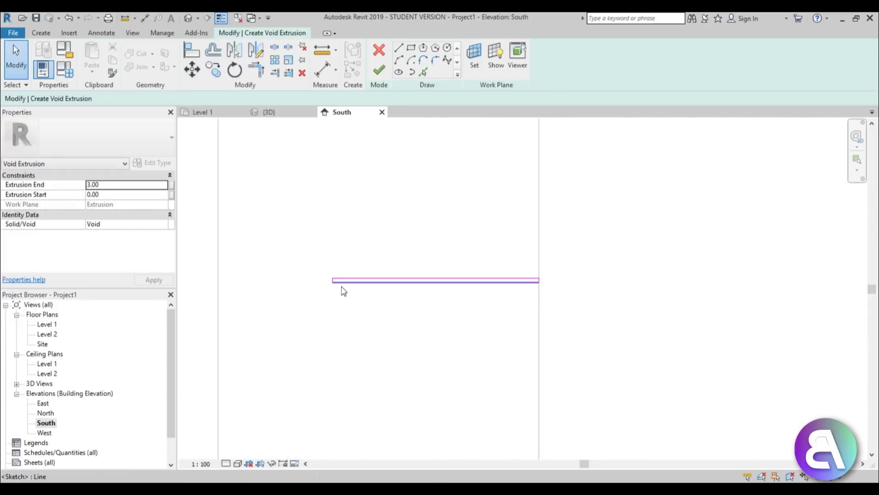
drag(326, 277, 216, 298)
scroll(337, 290, down, 2)
key(Escape)
scroll(381, 288, down, 5)
middle_drag(381, 288, 356, 244)
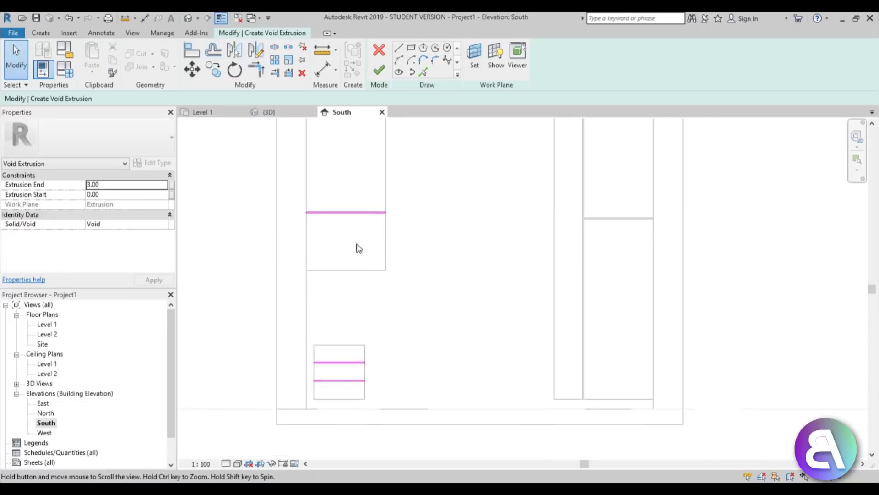
Step: Set the void extrusion end to 2 cm and finish the void extrusion sketch
click(129, 183)
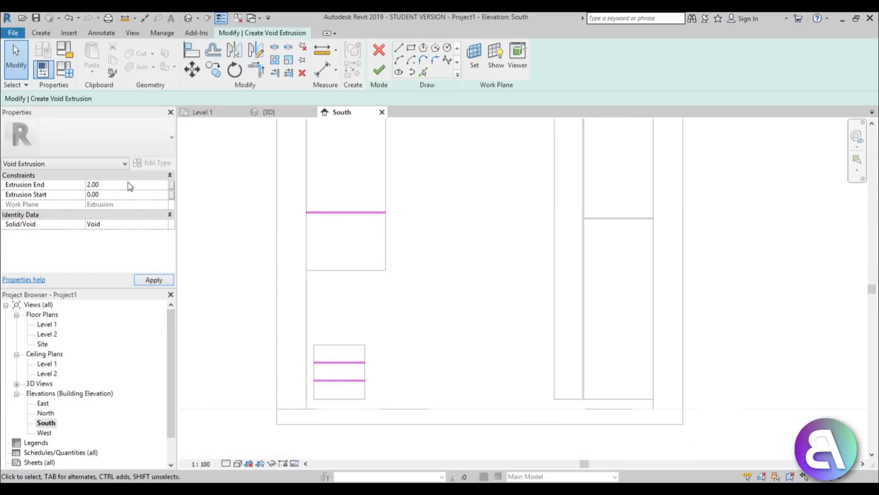
click(163, 281)
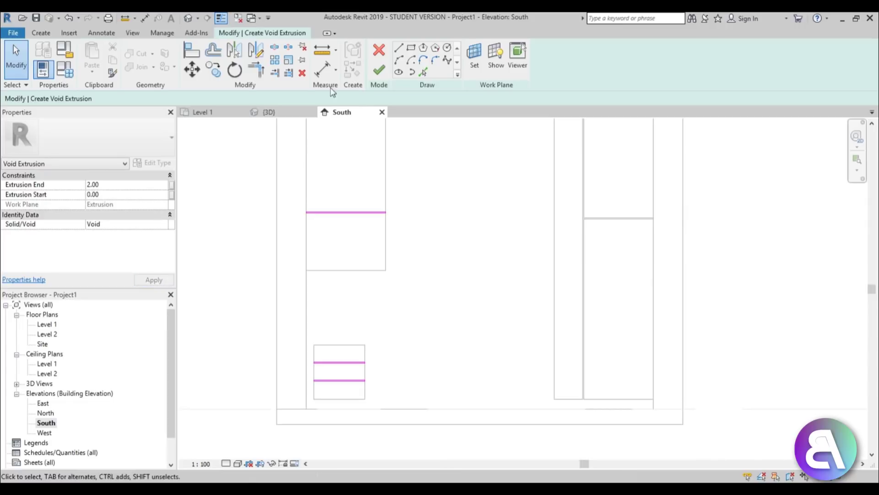
click(378, 72)
scroll(387, 264, down, 2)
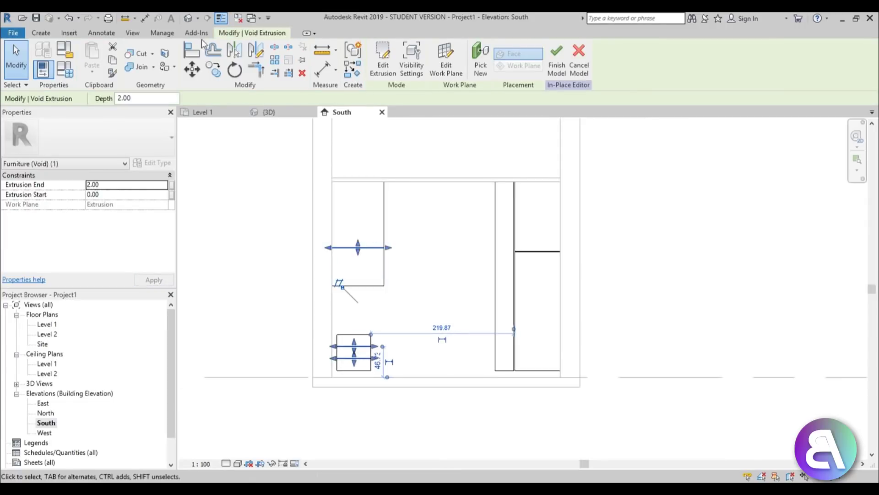
Step: Inspect the grooves cut into both cabinets in the 3D view, and return to the South elevation
click(189, 19)
scroll(545, 353, up, 6)
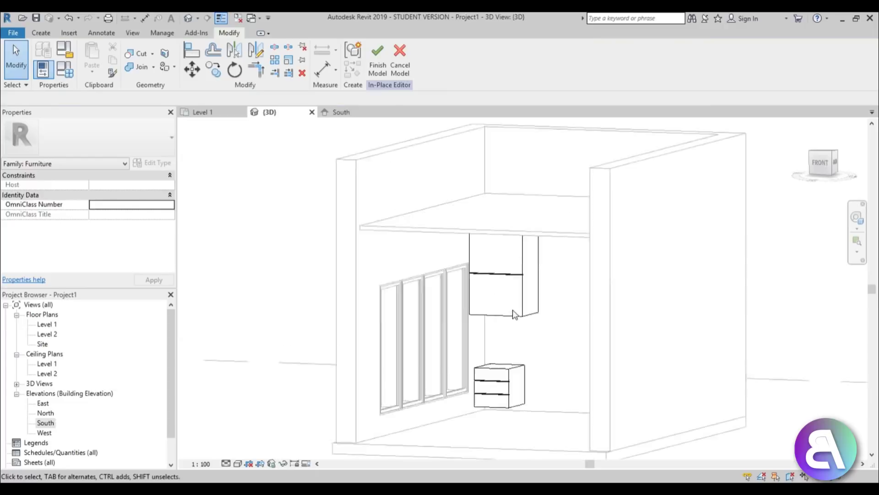
scroll(520, 273, up, 3)
scroll(503, 330, down, 6)
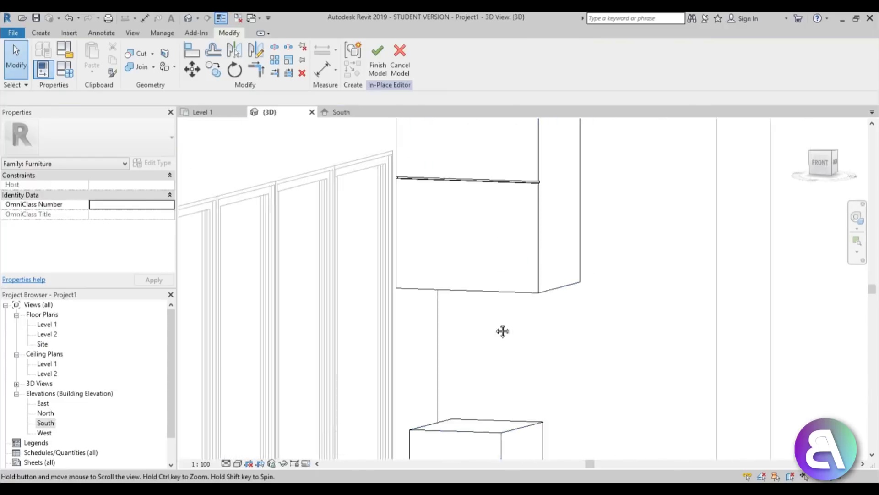
scroll(414, 250, down, 4)
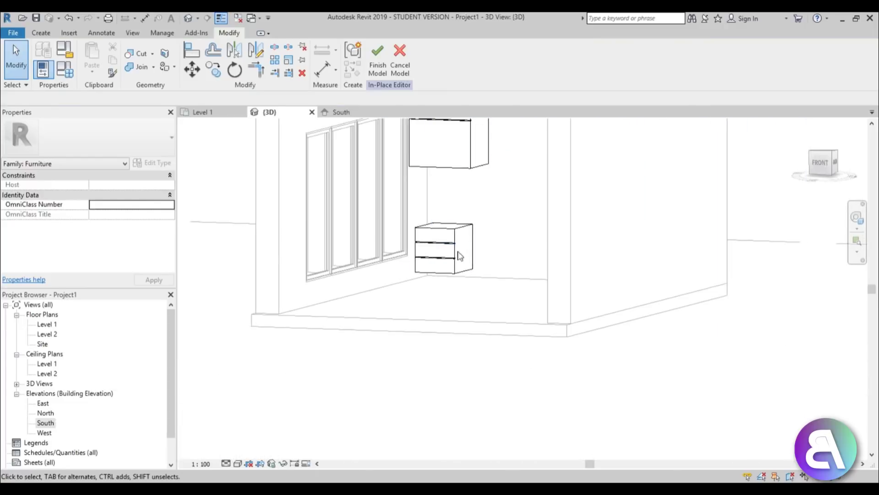
double_click(45, 422)
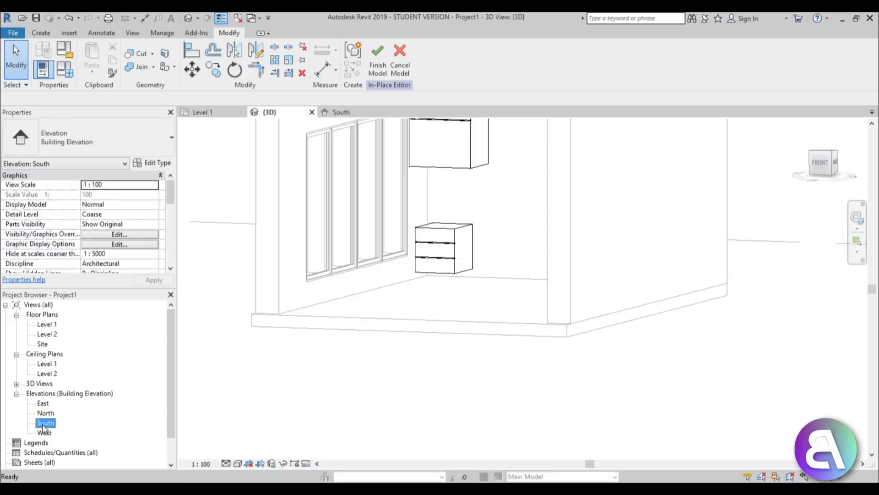
Step: Start a solid extrusion in the South elevation on the work plane Reference Plane : desk
scroll(383, 300, up, 4)
click(38, 33)
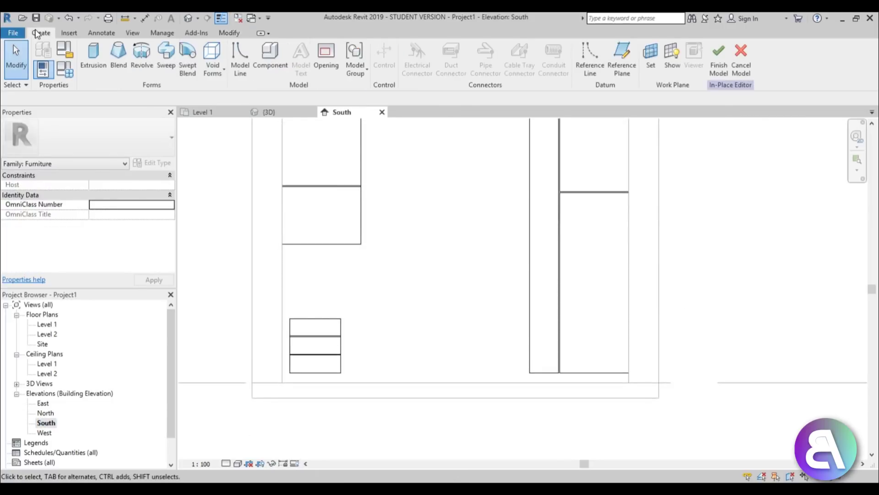
click(94, 58)
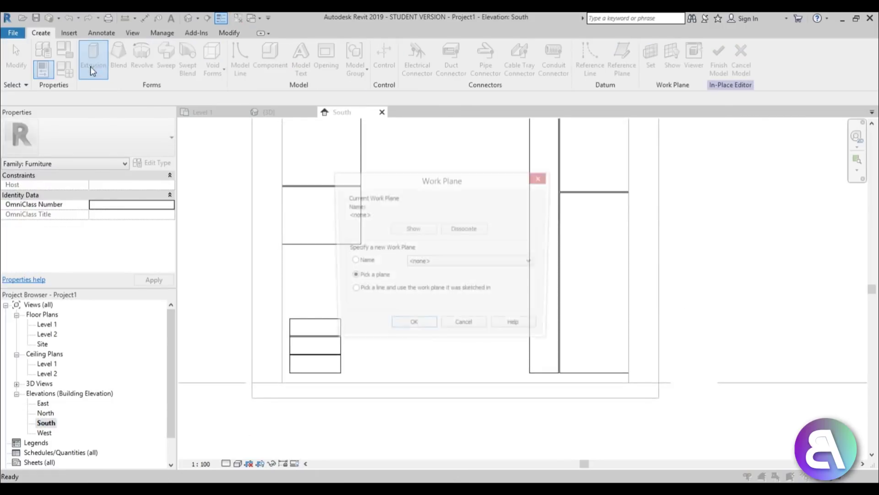
click(421, 264)
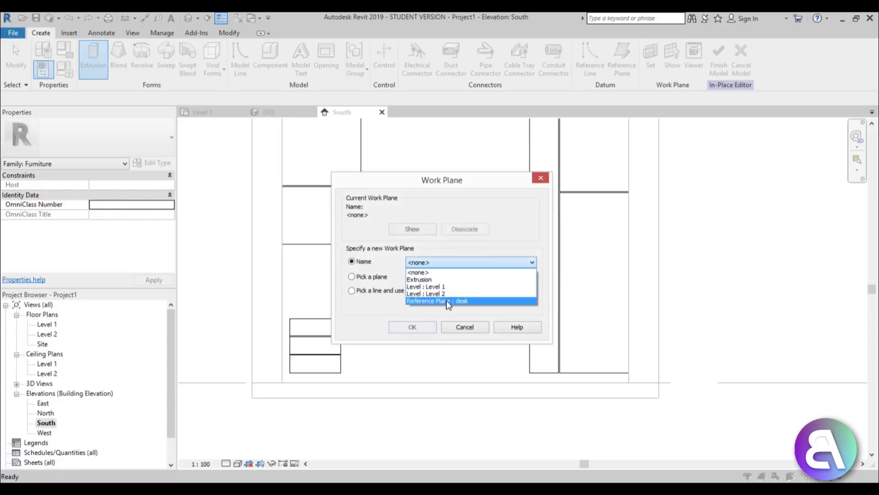
click(446, 300)
click(414, 326)
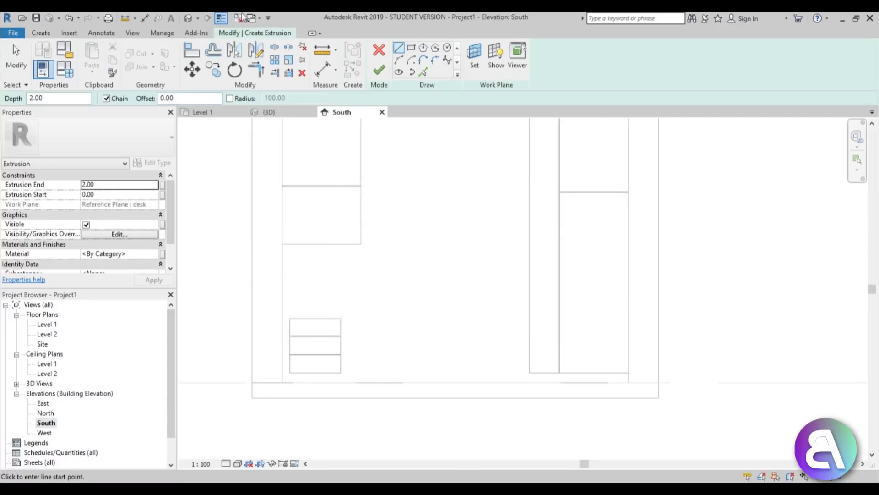
Step: Sketch a desktop rectangle about 279 by 3.3 cm above the drawer cabinet, from the left wall to the tall cabinet's vertical groove
click(413, 56)
click(282, 308)
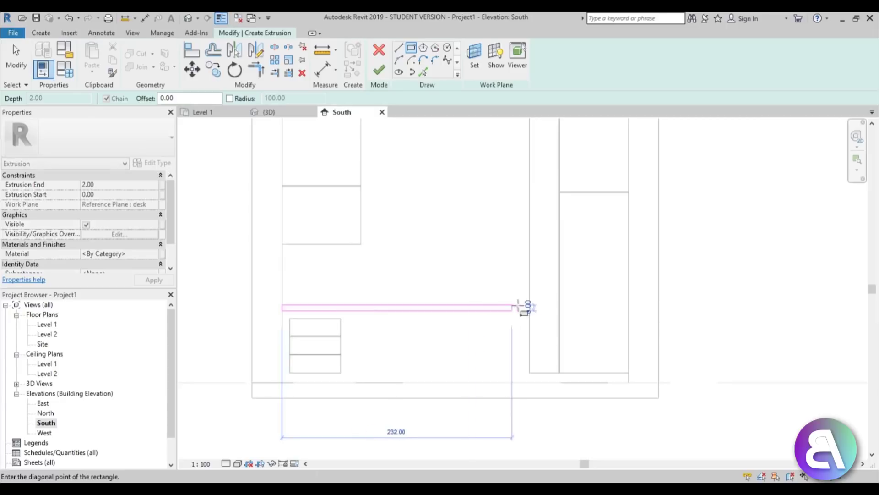
scroll(557, 312, up, 5)
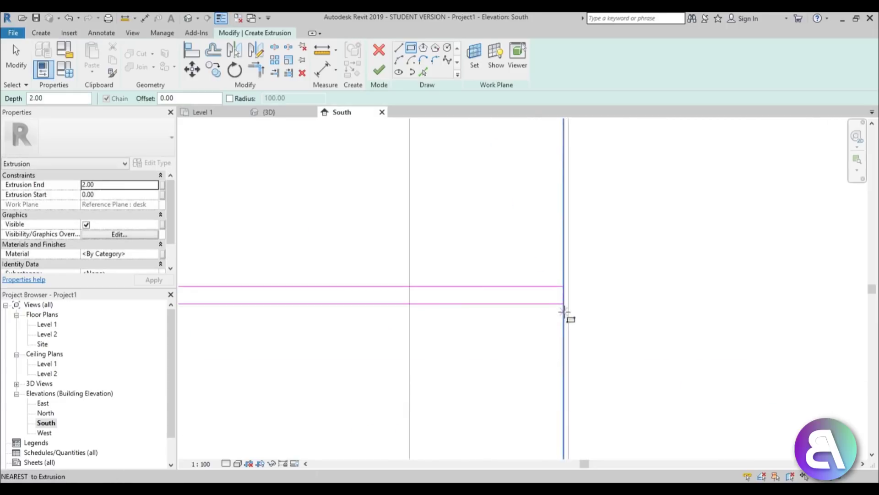
click(564, 304)
key(Escape)
key(Escape)
Step: Set the desktop rectangle's top edge to 75 cm above the floor
scroll(560, 277, down, 5)
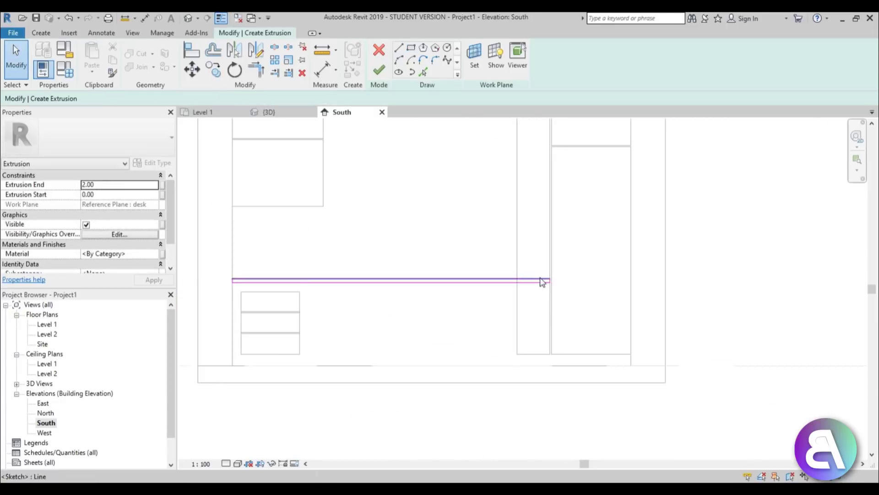
middle_drag(533, 316, 533, 317)
scroll(437, 270, up, 2)
click(428, 288)
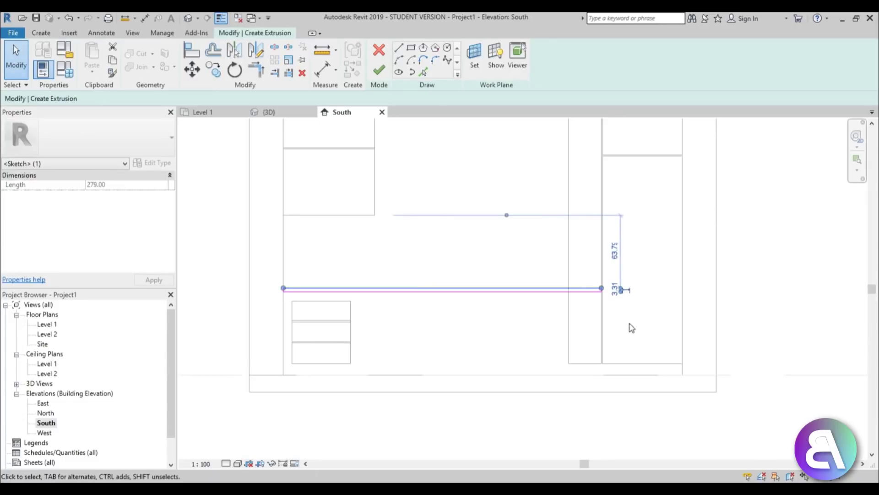
scroll(619, 288, up, 4)
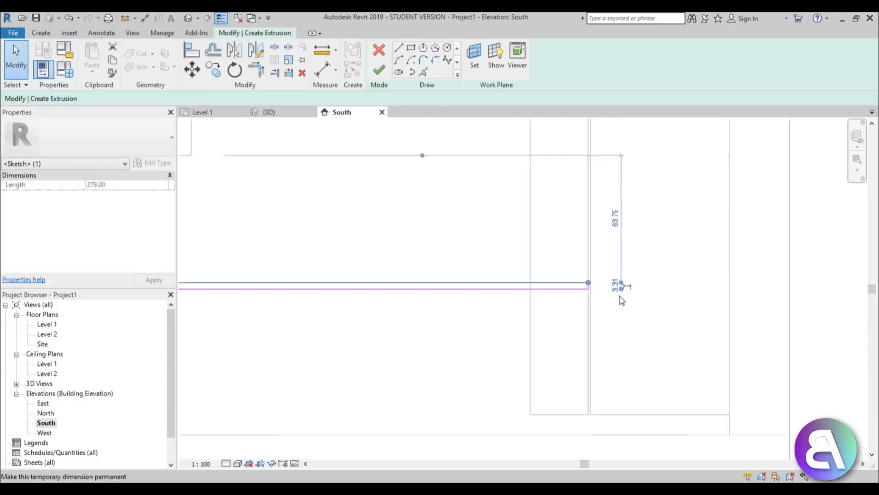
scroll(596, 352, down, 2)
drag(596, 353, 588, 430)
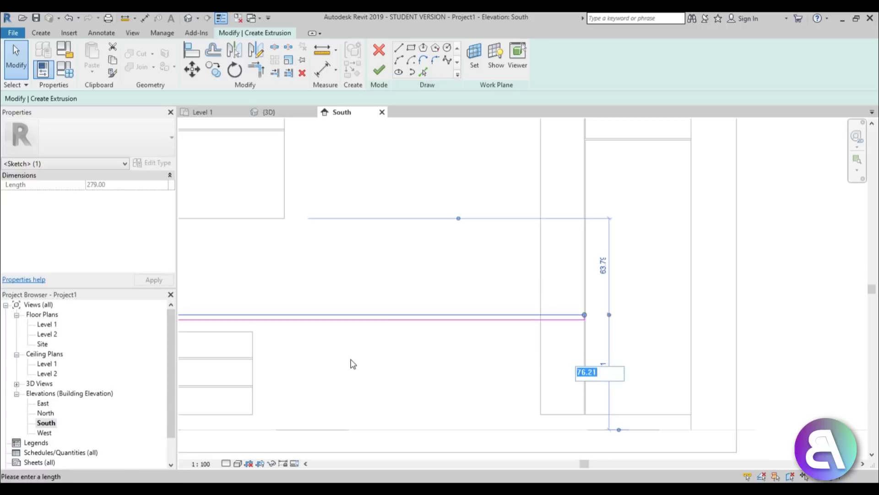
text(75)
key(Return)
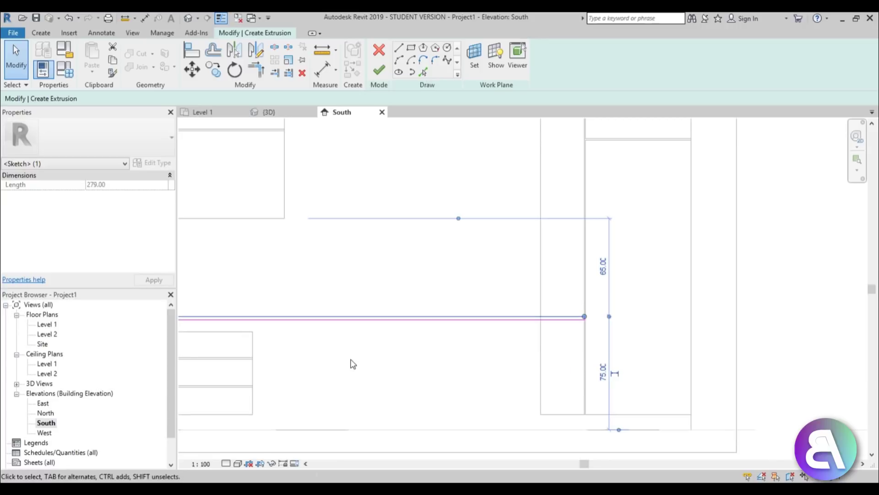
Step: Set the desktop's thickness to 5 cm by moving its lower edge, and finish the extrusion sketch
click(347, 355)
click(342, 320)
middle_drag(370, 341, 476, 297)
scroll(371, 275, up, 3)
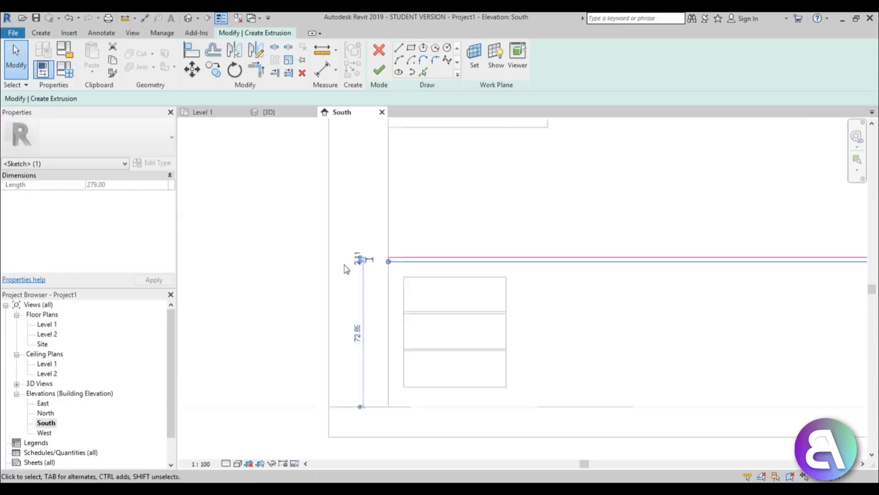
scroll(362, 262, up, 4)
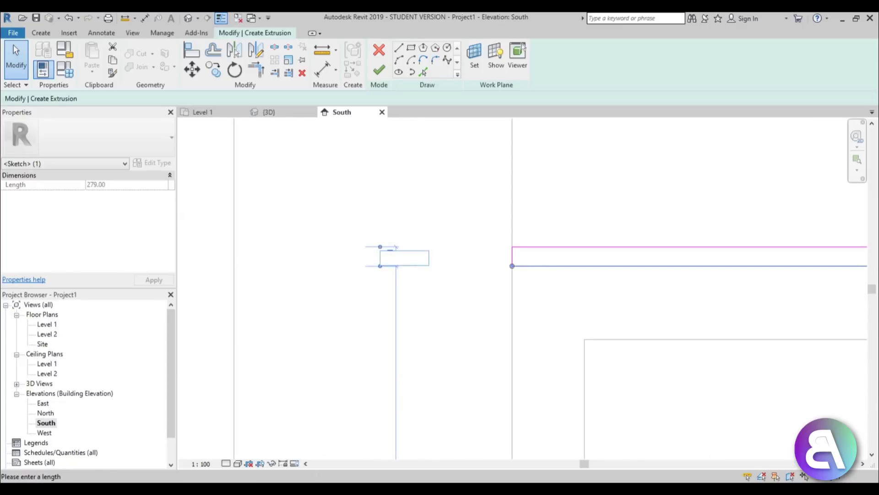
text(5)
key(Return)
click(364, 200)
scroll(338, 209, down, 5)
middle_drag(327, 228, 254, 218)
scroll(264, 222, down, 3)
middle_drag(321, 252, 268, 252)
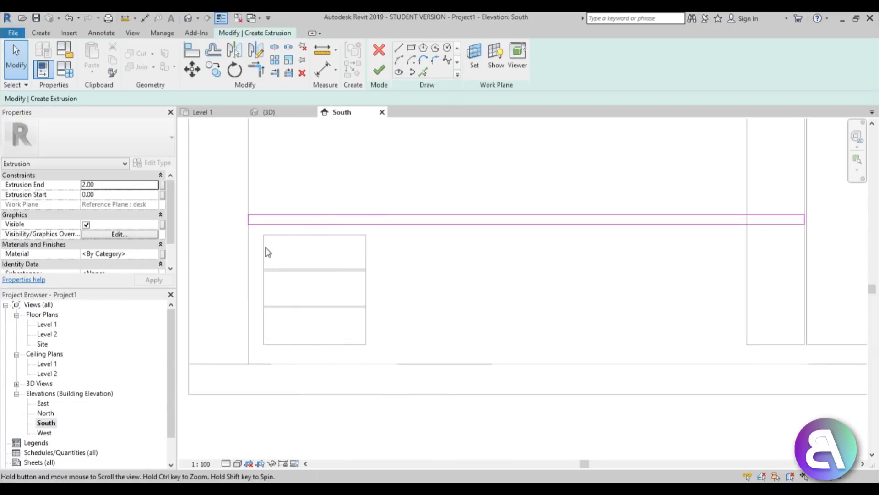
click(382, 69)
Step: Reopen the desktop extrusion's sketch and add a shelf rectangle about 29 by 5.4 cm below the desktop, across the narrow column
scroll(471, 200, down, 2)
middle_drag(471, 200, 360, 267)
middle_drag(411, 250, 395, 268)
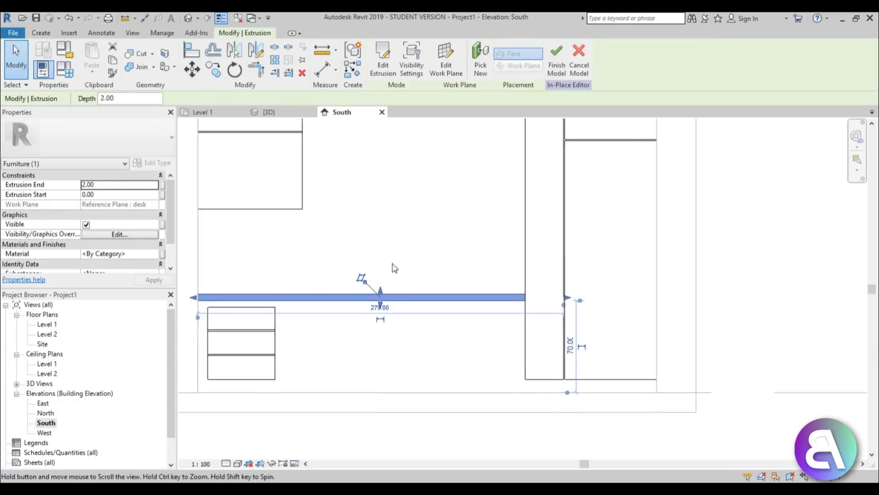
click(380, 68)
scroll(471, 252, up, 2)
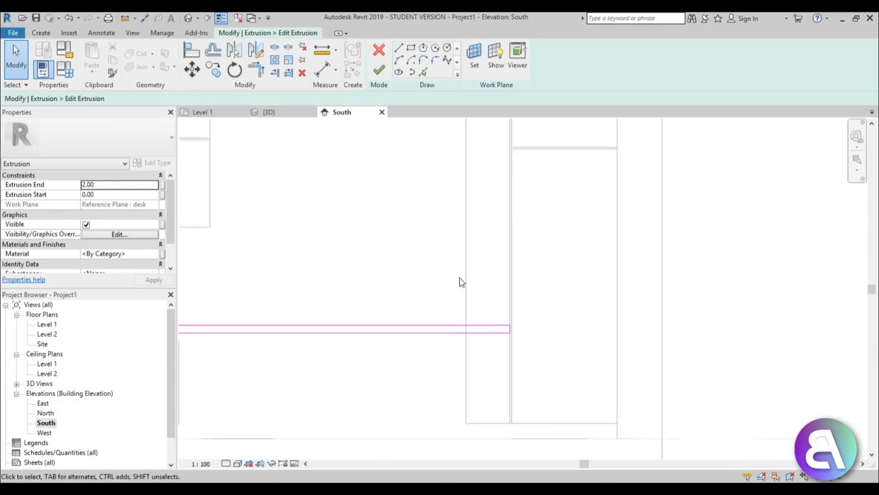
click(411, 47)
middle_drag(478, 292, 506, 221)
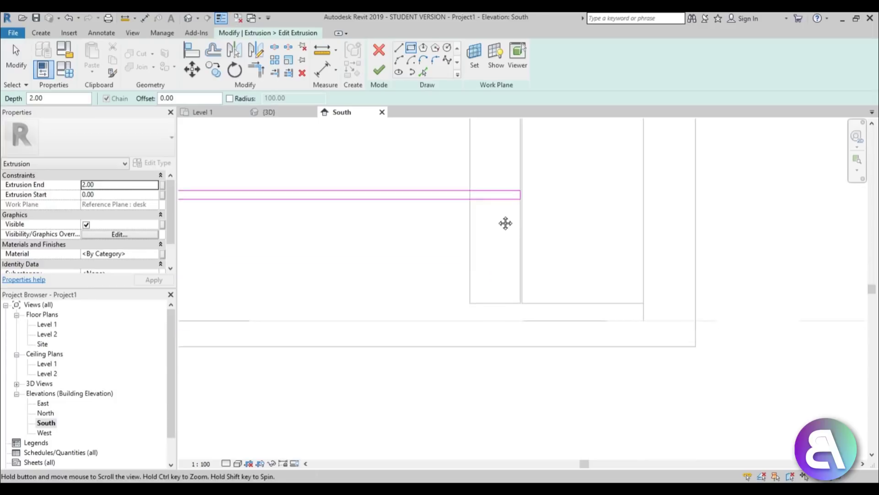
click(472, 260)
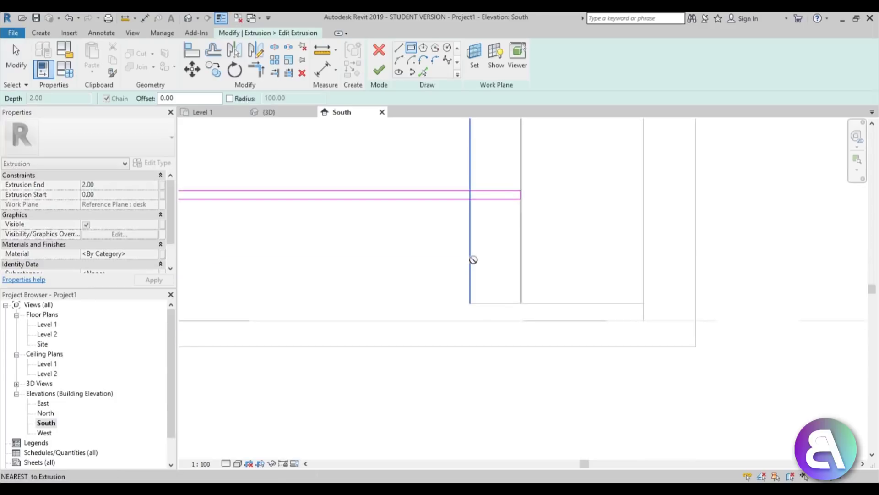
click(520, 250)
key(Escape)
key(Escape)
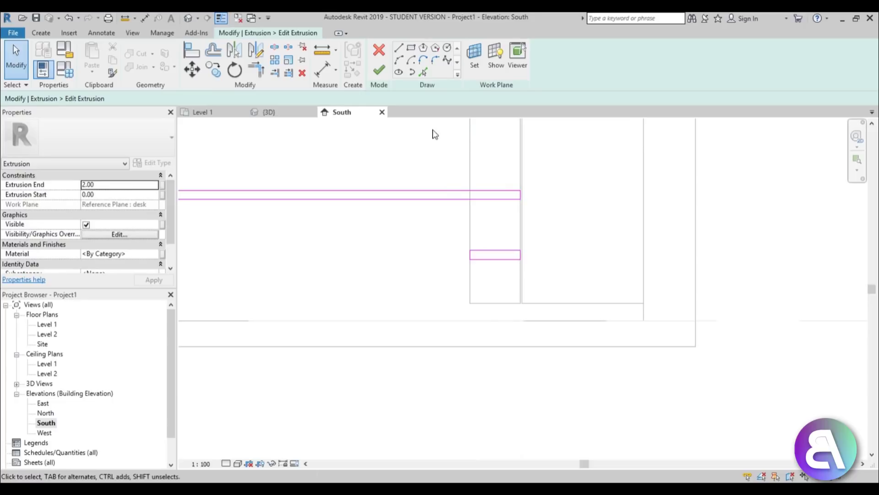
Step: Sketch a base rectangle about 100 cm wide from the narrow column's lower outer corner to the right wall's foot at floor level
click(410, 48)
scroll(489, 323, up, 2)
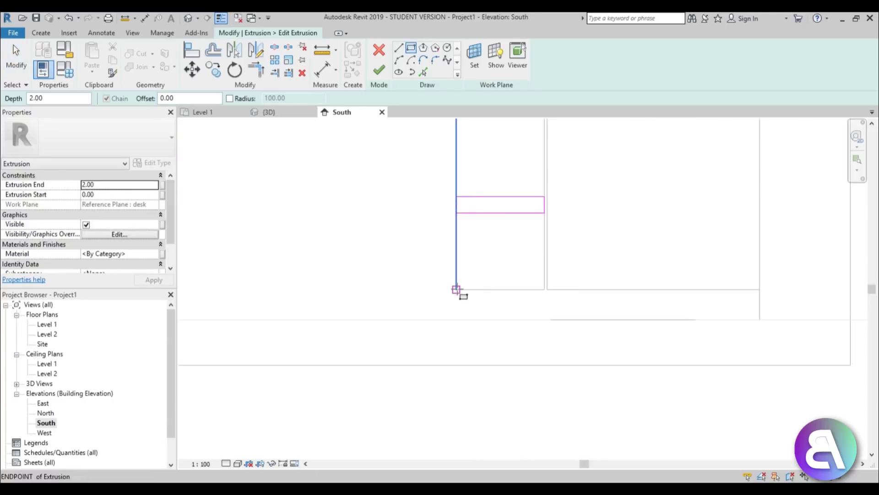
click(456, 290)
click(759, 319)
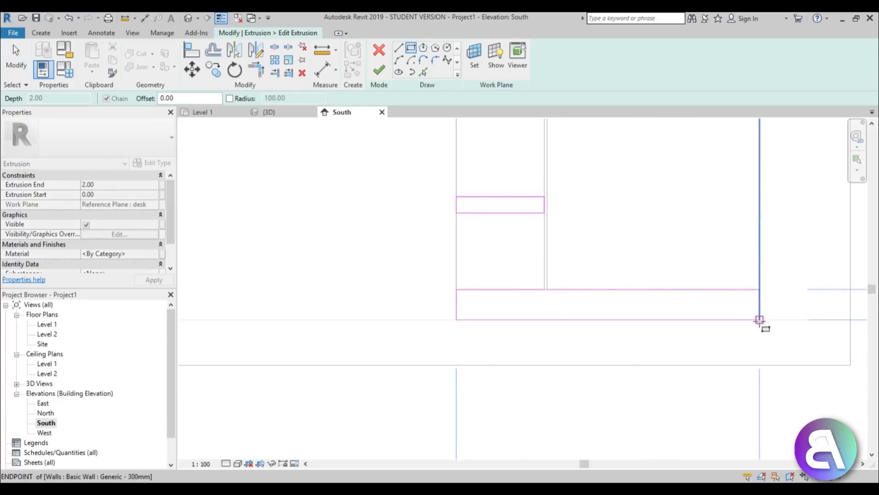
key(Escape)
Step: Raise the base rectangle's top edge and set its height to 14 cm
scroll(488, 297, up, 2)
click(485, 263)
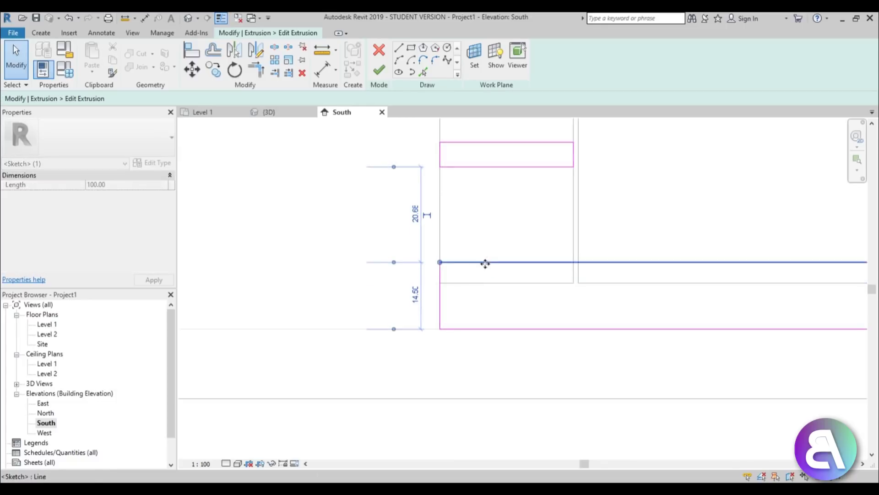
click(406, 301)
click(455, 264)
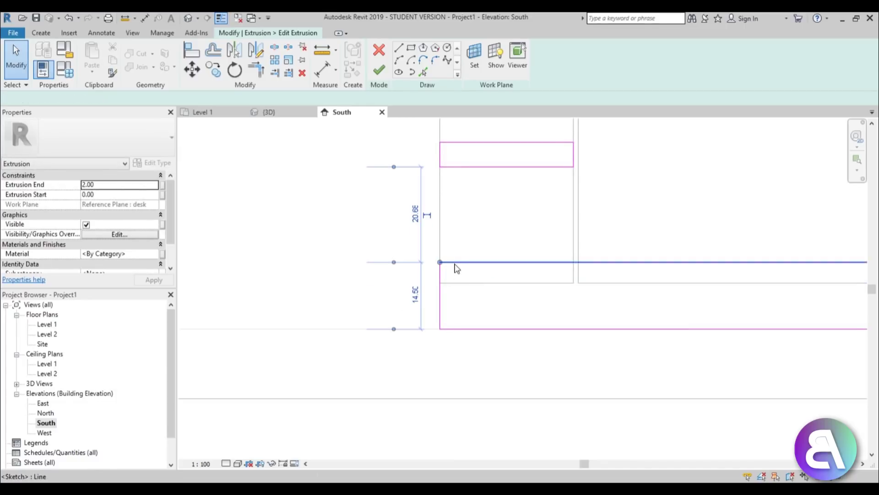
text(14)
key(Return)
click(283, 280)
scroll(284, 280, down, 2)
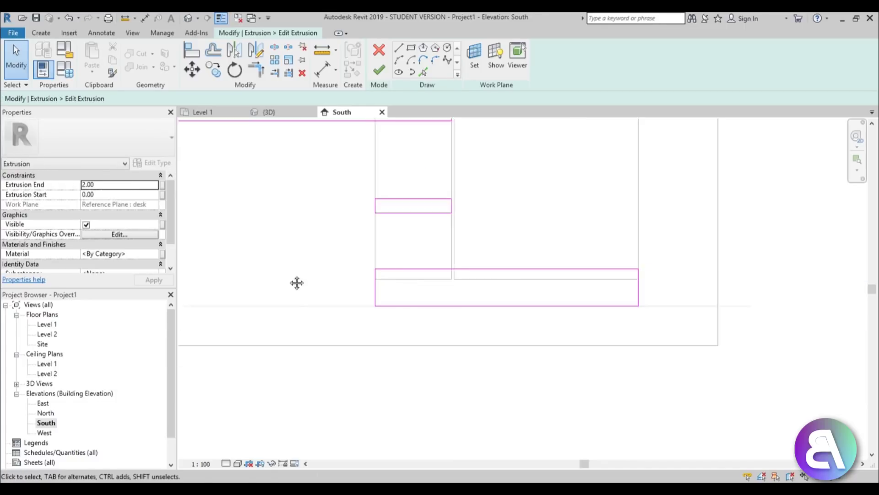
middle_drag(296, 283, 283, 353)
scroll(393, 269, up, 1)
click(401, 288)
click(336, 279)
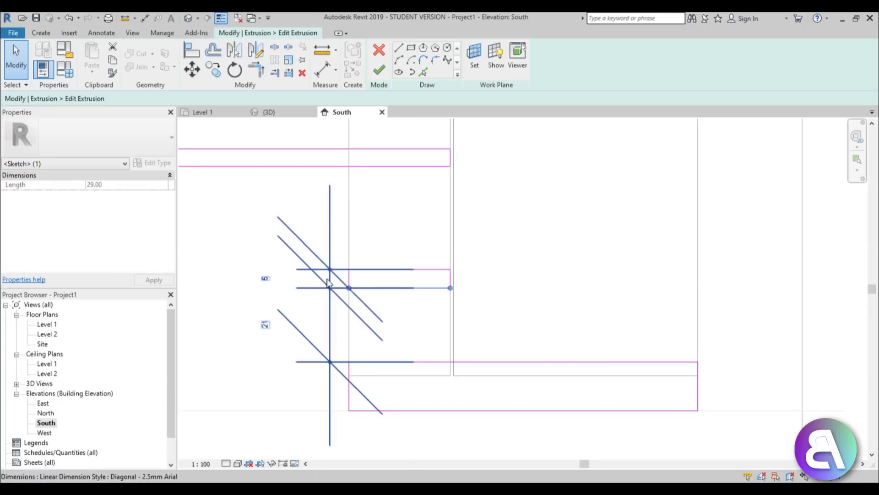
click(353, 281)
click(316, 292)
key(Escape)
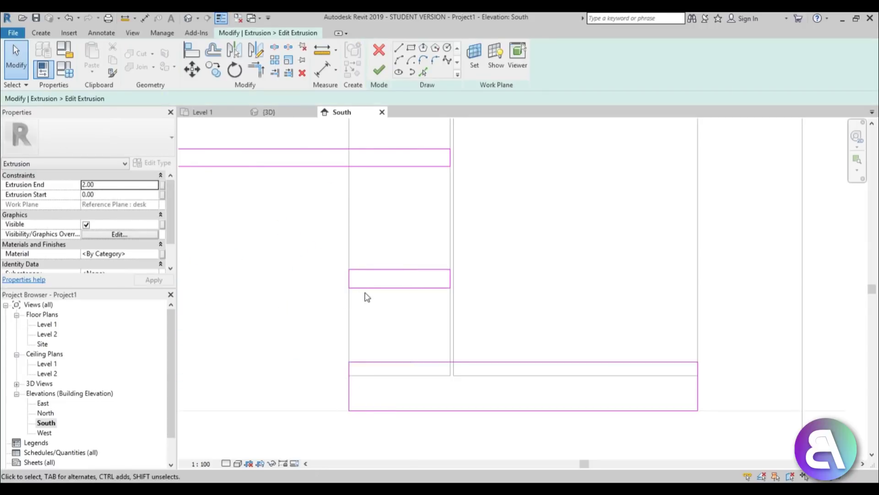
Step: Set the small shelf rectangle's thickness to 3 cm by moving its lower edge
click(347, 287)
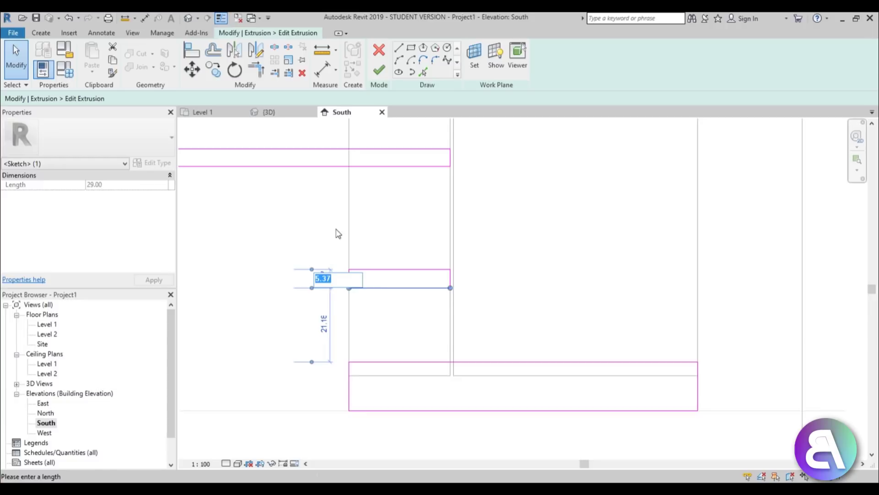
text(3)
key(Return)
click(421, 243)
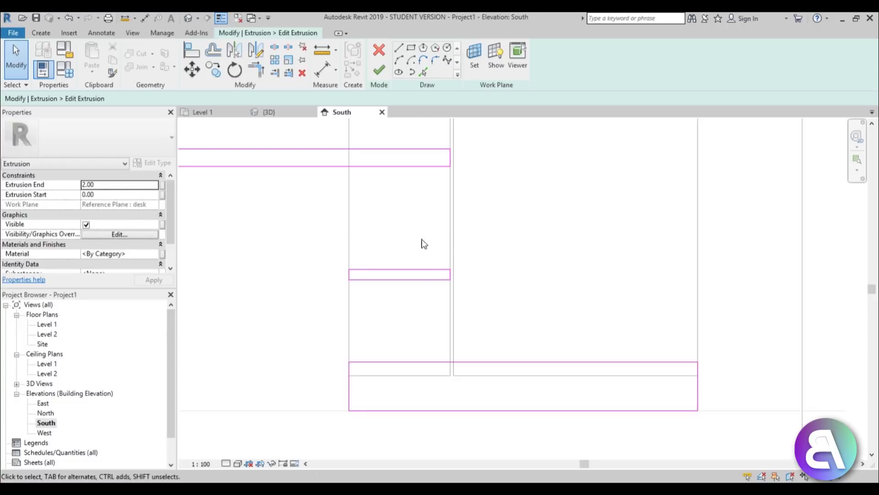
Step: Shift the small shelf rectangle slightly upward and copy it 61 cm up, using the base's and desktop's top edges as reference points
drag(298, 236, 473, 319)
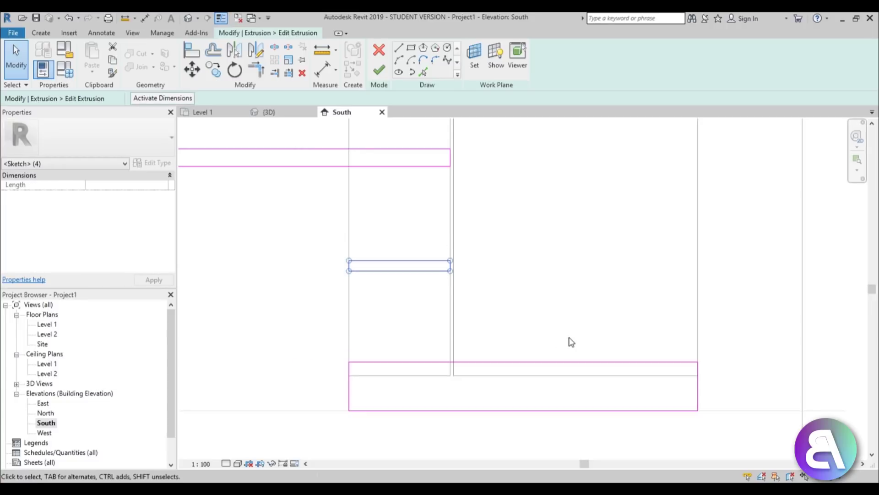
key(Escape)
drag(296, 258, 516, 323)
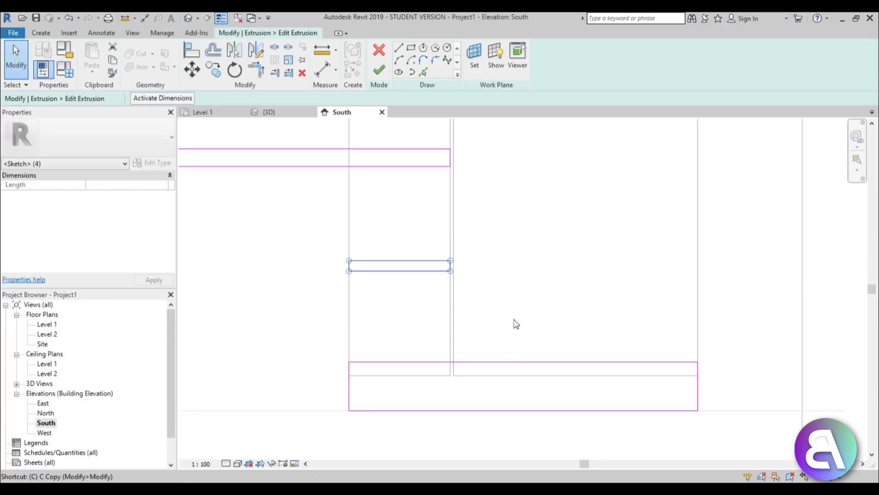
click(451, 362)
middle_drag(457, 173, 443, 313)
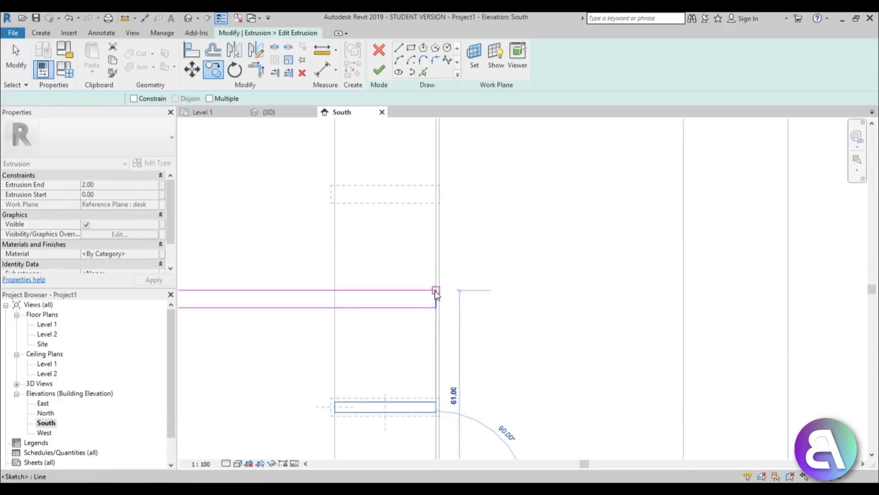
click(436, 290)
Step: Copy the shelf rectangle above the desktop repeatedly up the narrow column as multiple copies spaced 29.05 cm apart
scroll(427, 183, down, 2)
middle_drag(426, 210, 375, 337)
key(m)
key(v)
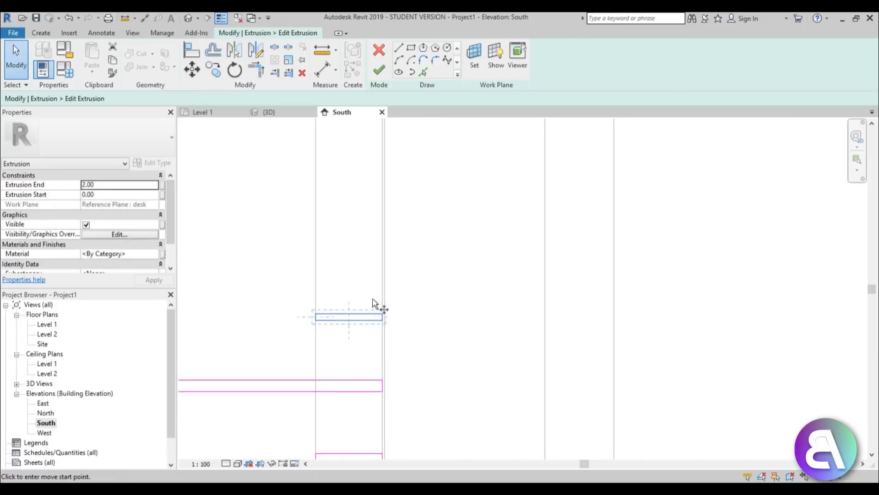
click(211, 99)
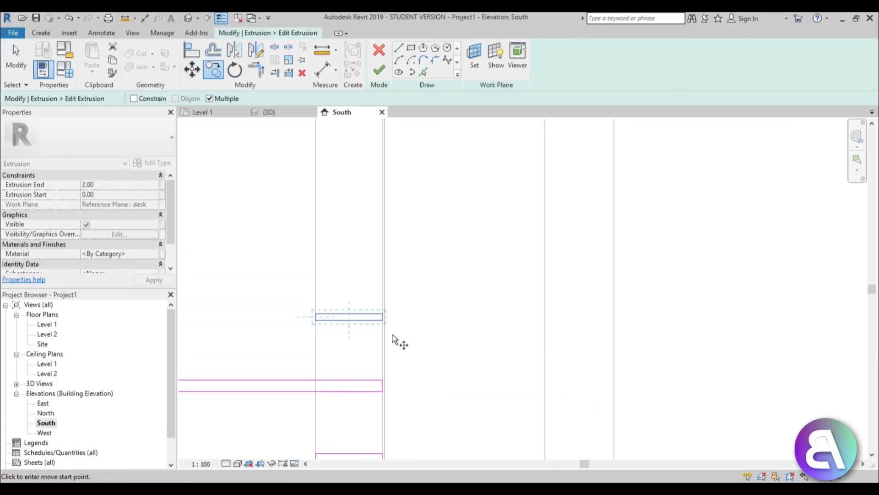
click(383, 380)
click(383, 314)
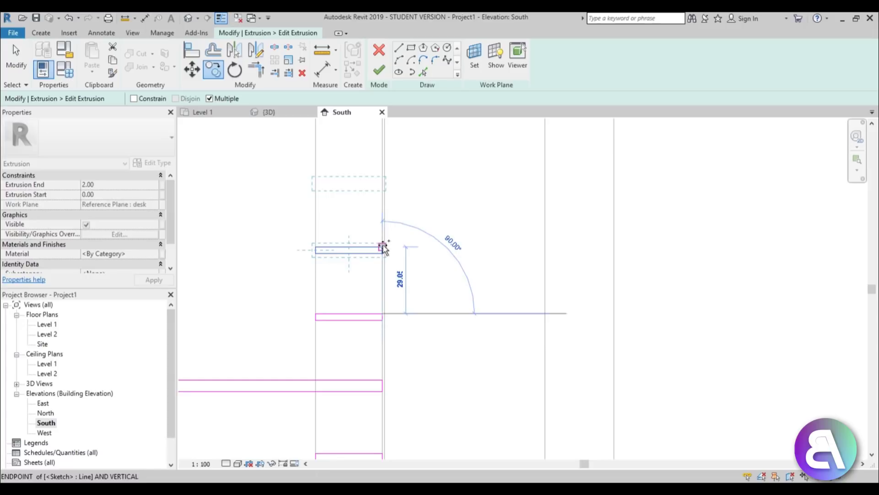
click(383, 247)
click(383, 181)
scroll(451, 227, down, 2)
middle_drag(453, 229, 547, 318)
scroll(547, 318, down, 1)
scroll(521, 266, up, 3)
click(520, 267)
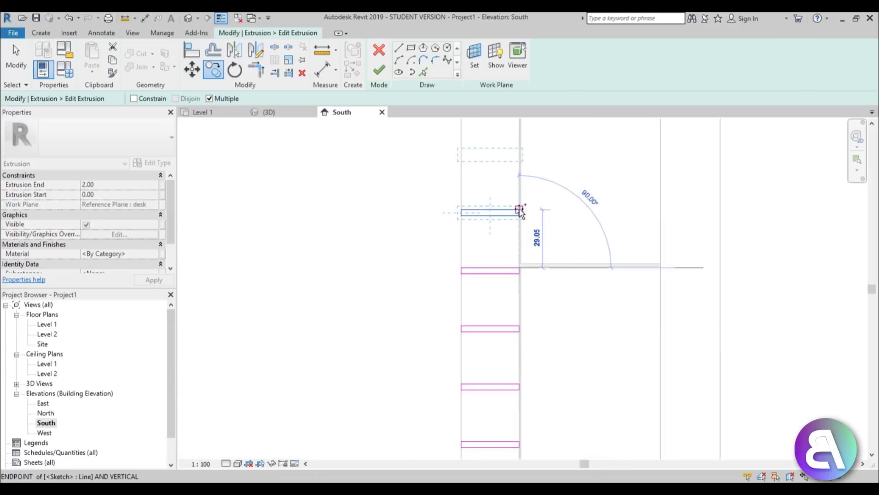
click(519, 210)
click(518, 151)
scroll(520, 209, down, 2)
middle_drag(520, 227, 513, 300)
key(Escape)
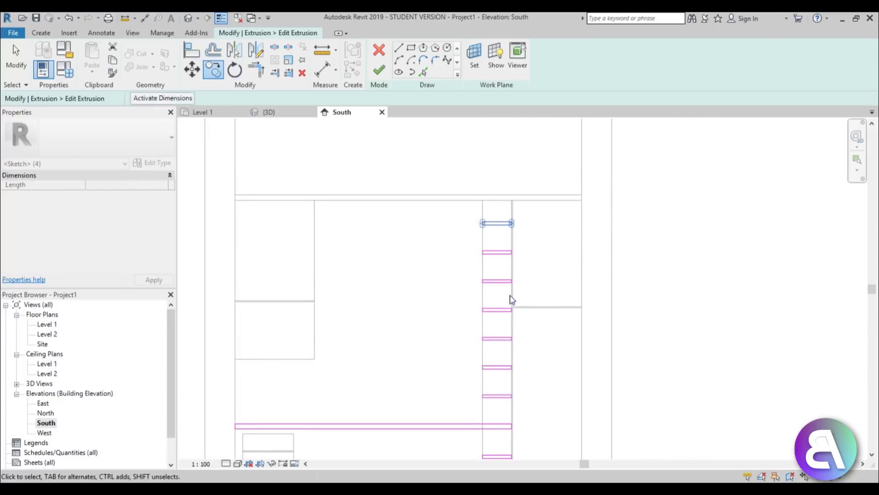
key(Escape)
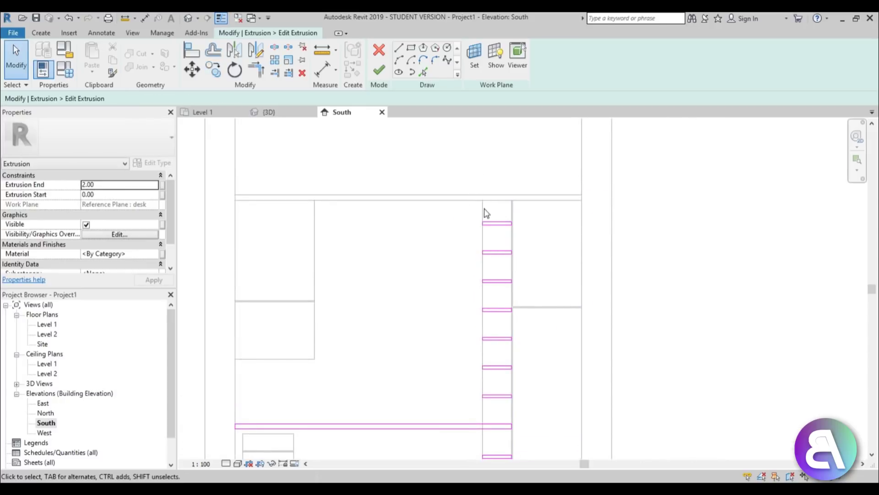
Step: Delete the topmost shelf rectangle in the narrow column and finish the extrusion sketch
key(Delete)
scroll(516, 310, down, 2)
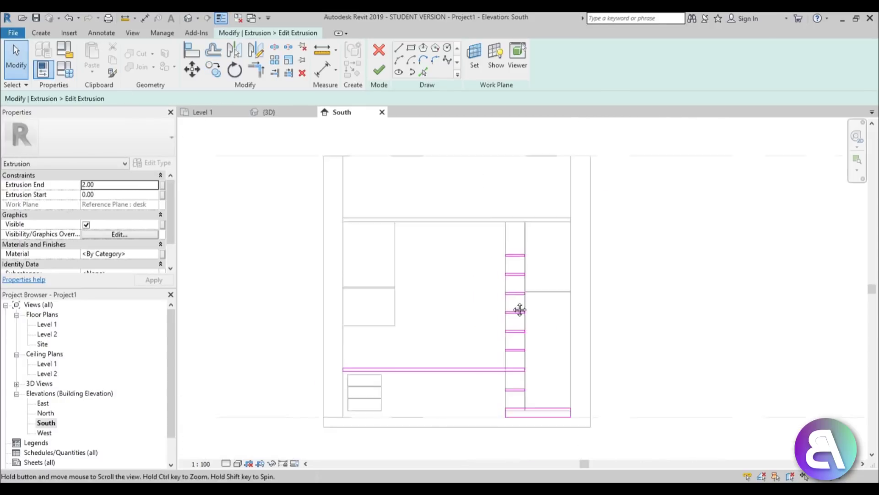
click(380, 70)
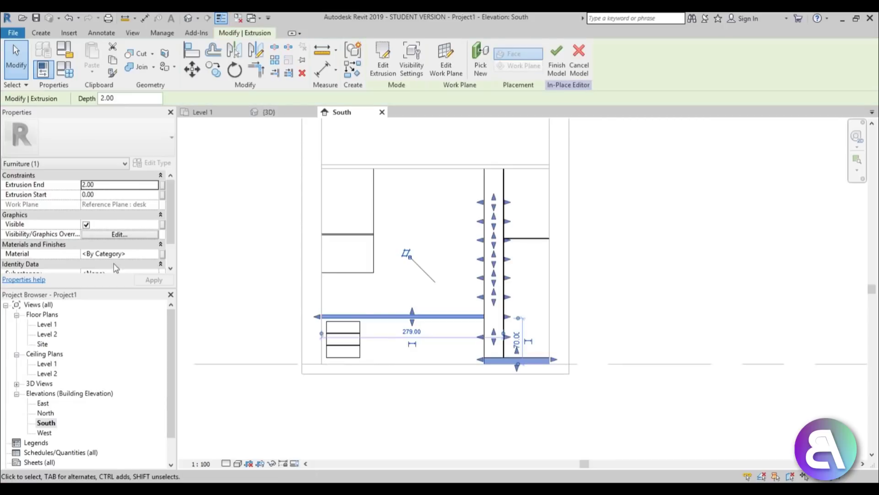
Step: In the Level 1 plan, stretch the desktop-and-shelf extrusion back to the rear wall's inner face and check it in 3D
double_click(41, 327)
scroll(375, 259, up, 2)
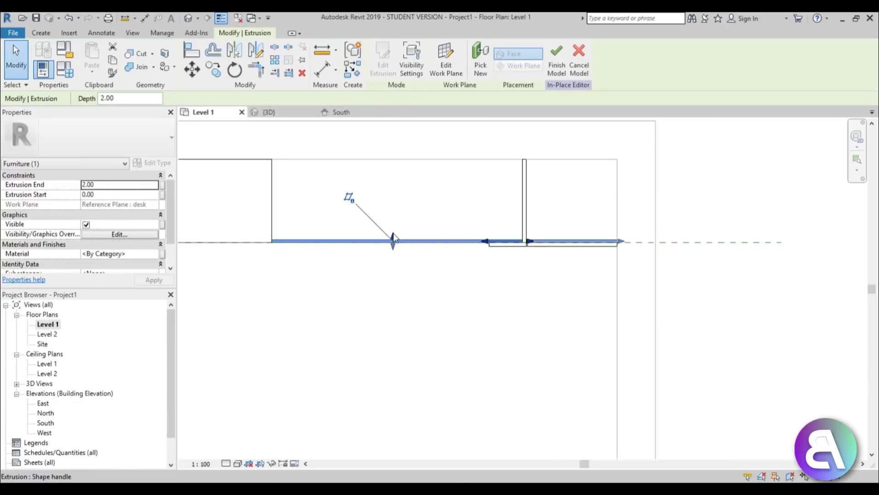
drag(394, 236, 397, 160)
click(406, 335)
scroll(408, 283, down, 3)
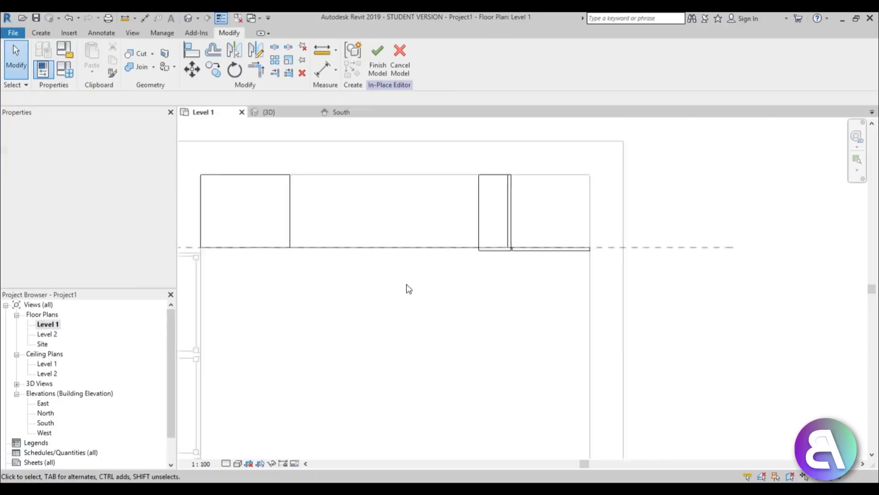
click(188, 18)
shift+middle_drag(443, 283, 469, 311)
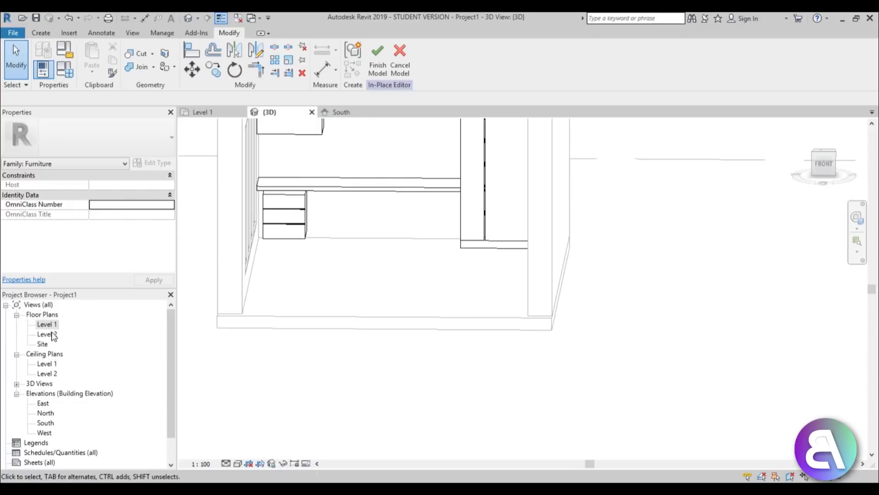
Step: In the South elevation, start an extrusion on the desk reference plane and set the visual style to Wireframe
double_click(49, 423)
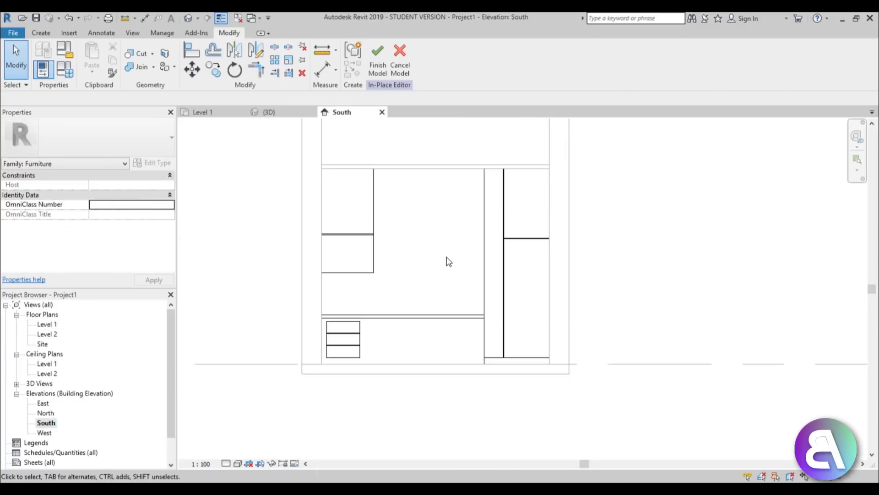
scroll(449, 261, up, 3)
click(41, 33)
click(93, 60)
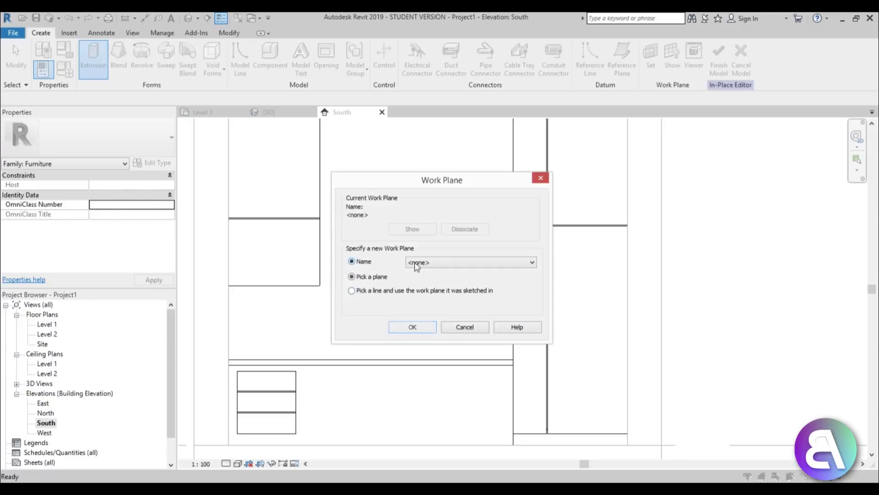
click(471, 261)
click(440, 300)
click(412, 326)
scroll(367, 207, down, 2)
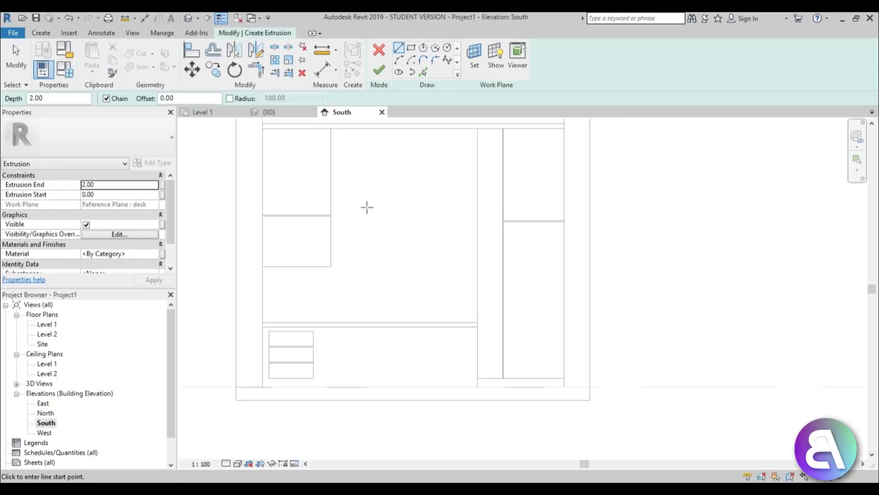
click(238, 463)
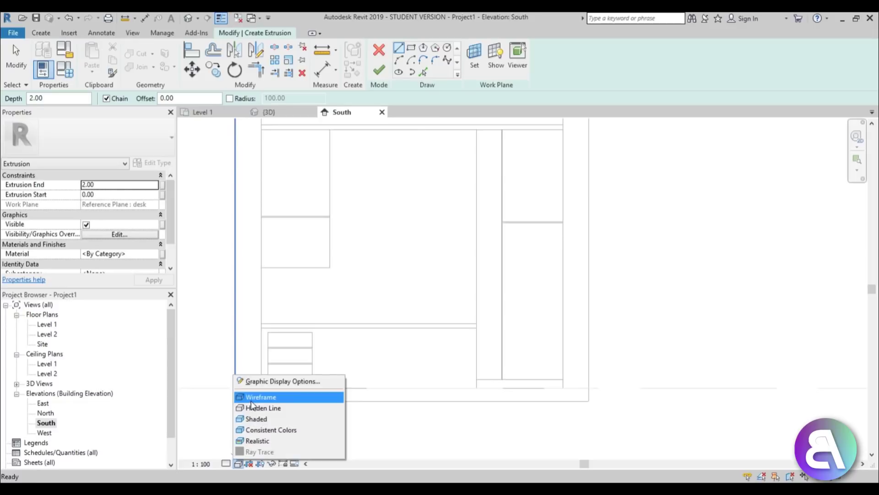
click(251, 397)
Step: Sketch a thin long shelf rectangle from the narrow column's fourth shelf above the desktop across to the wall cabinet's side
scroll(490, 238, up, 3)
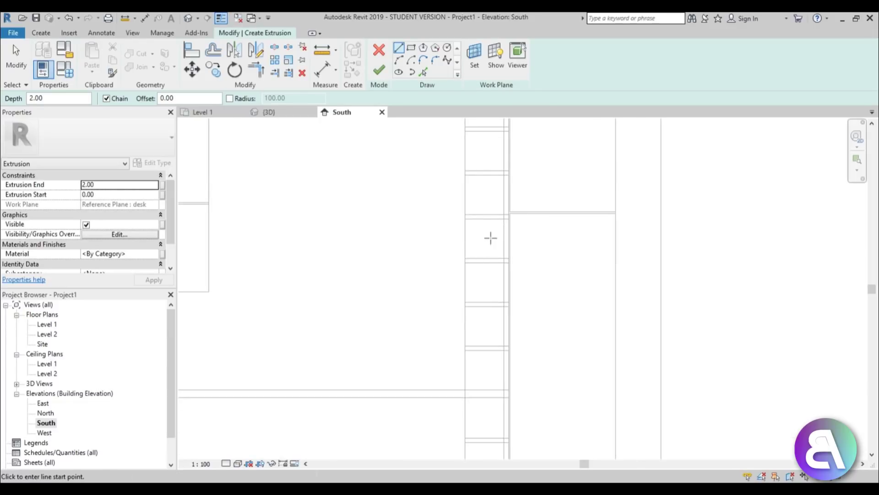
click(411, 48)
middle_drag(471, 257, 517, 288)
scroll(518, 285, down, 1)
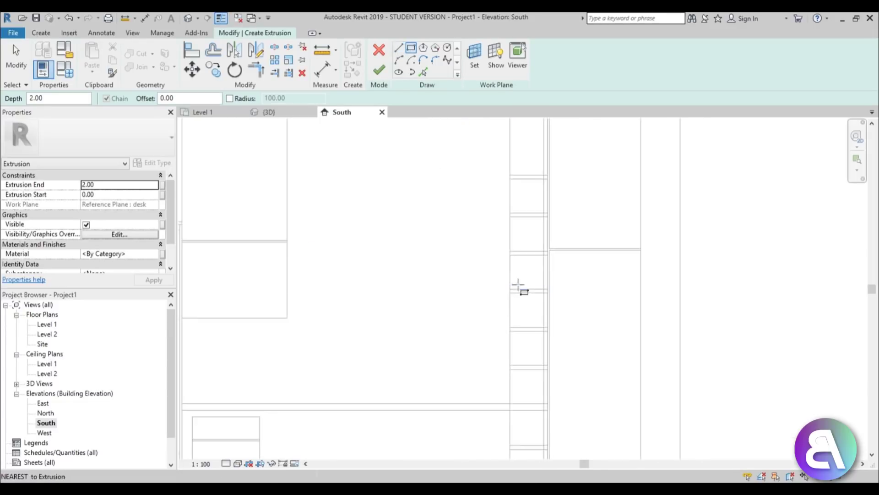
scroll(511, 272, up, 2)
click(510, 252)
click(511, 253)
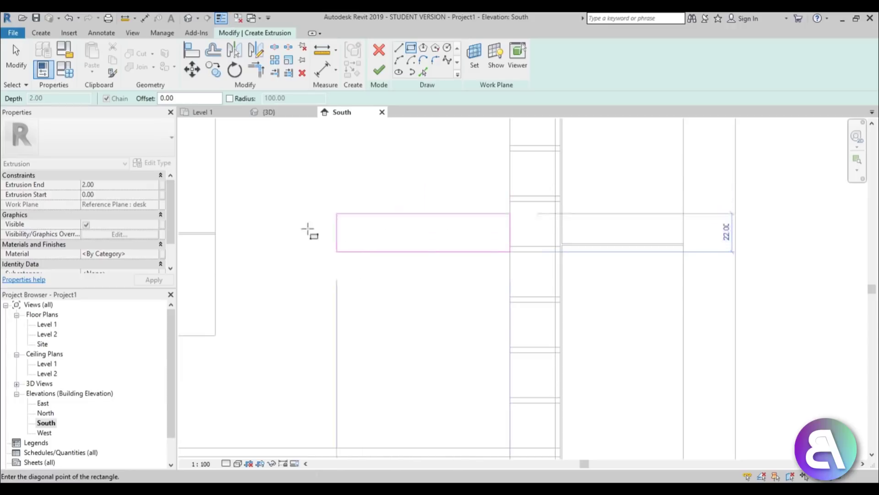
click(215, 245)
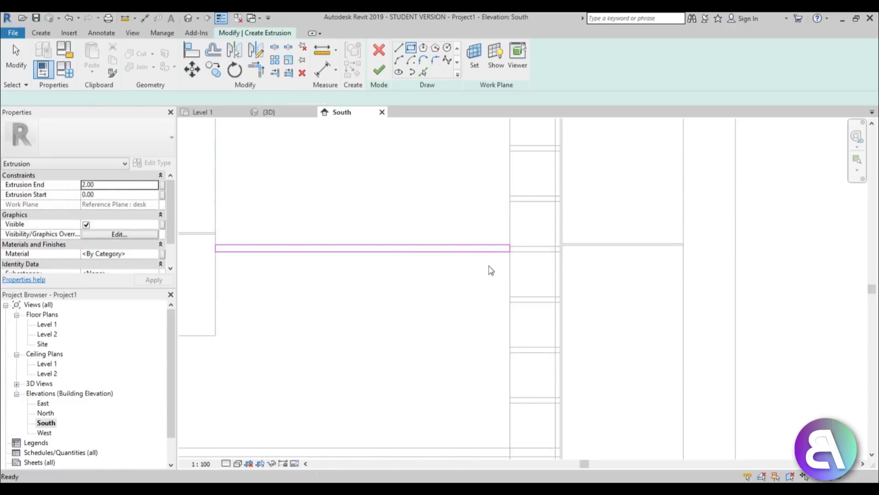
key(Escape)
Step: Align the long shelf rectangle's top edge with the top edge of the adjacent small shelf
key(l)
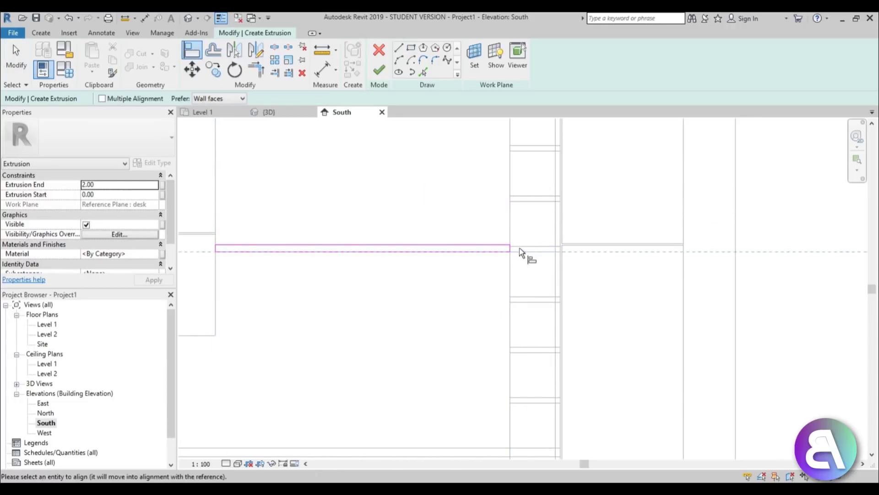
click(525, 246)
click(470, 245)
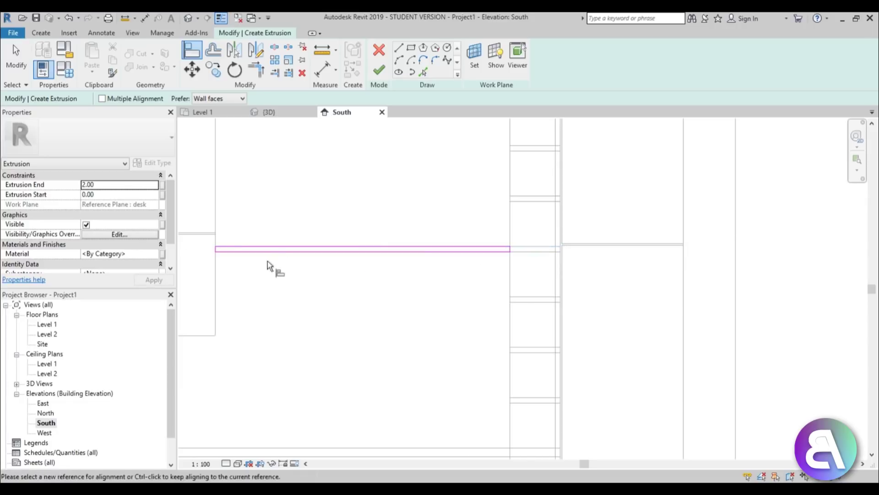
key(Escape)
key(Escape)
Step: Copy the long shelf rectangle upward twice, level with the next two small shelves in the narrow column
drag(207, 243, 559, 263)
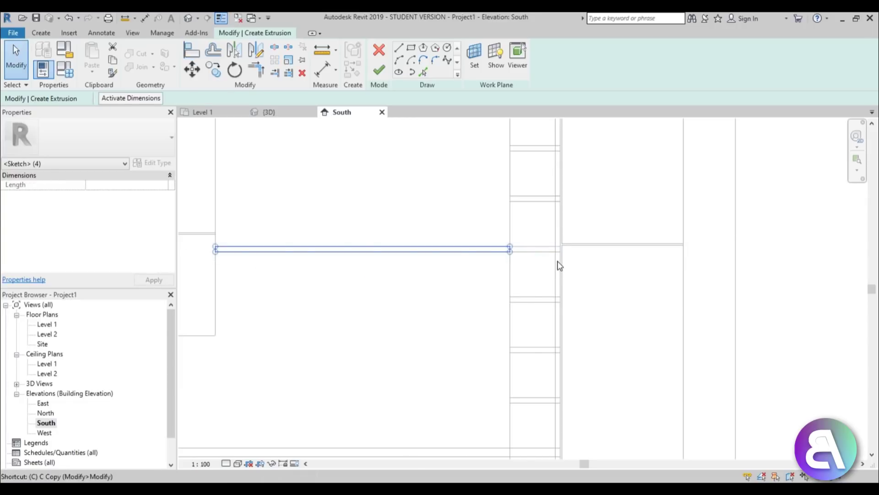
key(c)
scroll(531, 252, up, 2)
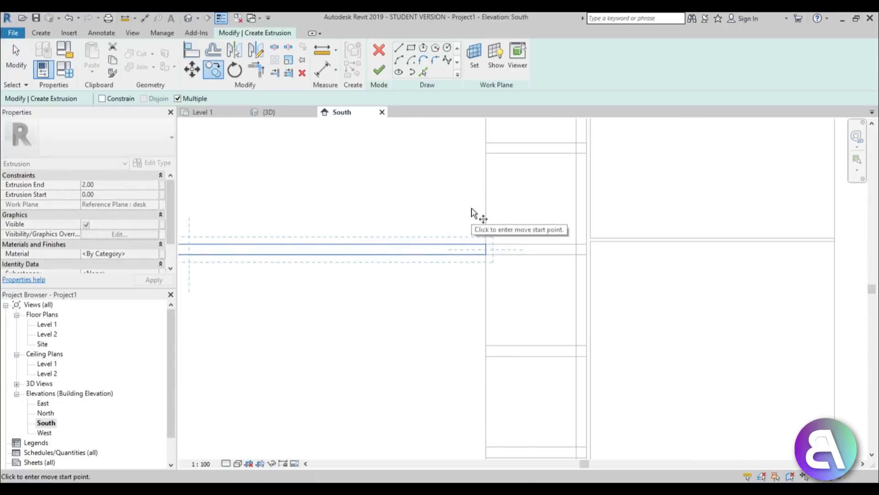
click(486, 255)
scroll(431, 199, down, 2)
middle_drag(438, 219, 438, 381)
click(464, 278)
scroll(510, 245, down, 3)
key(Escape)
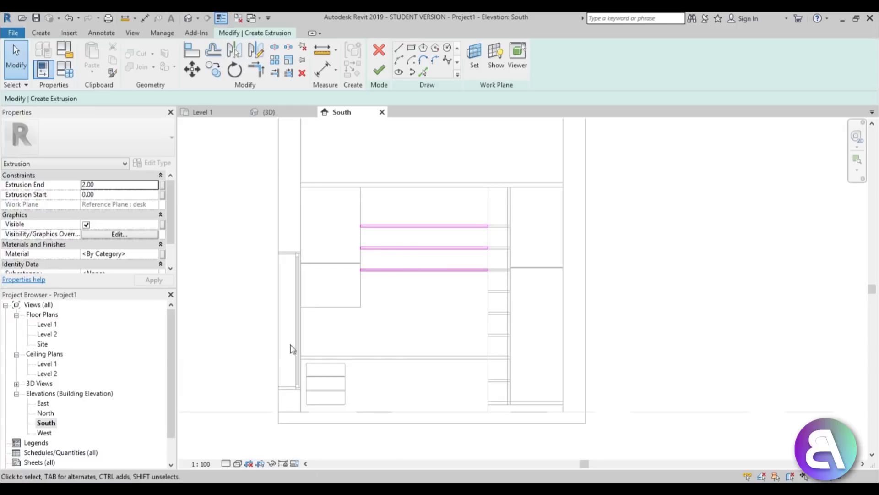
Step: Finish the long-shelf sketch and, in the Level 1 plan, reshape the shelves to sit against the rear wall at about half the cabinet depth
double_click(43, 325)
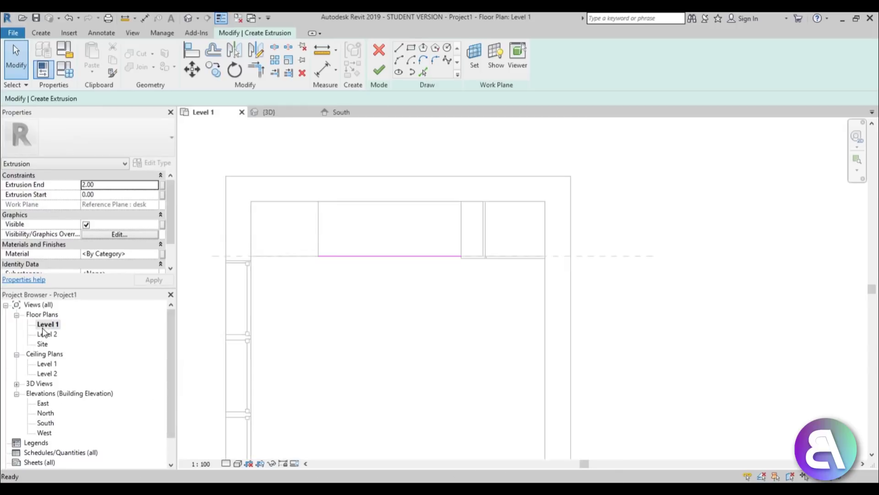
click(379, 71)
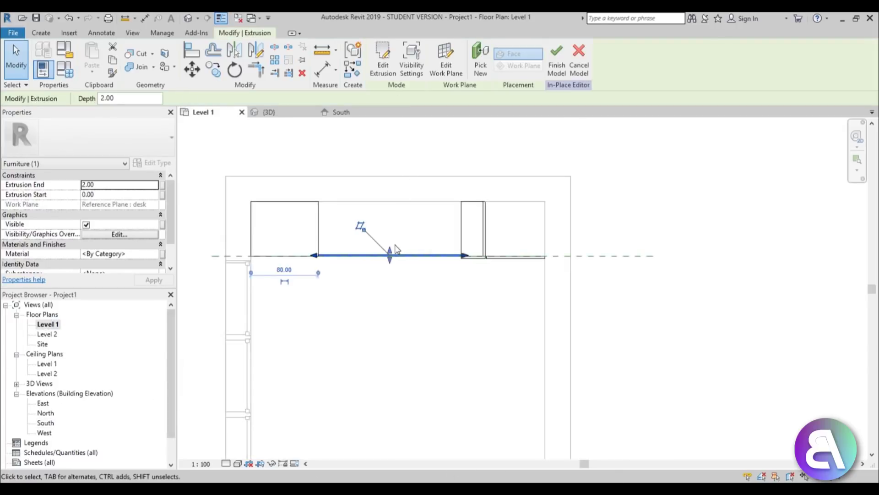
scroll(396, 250, up, 1)
drag(395, 254, 397, 232)
scroll(376, 214, up, 1)
key(Escape)
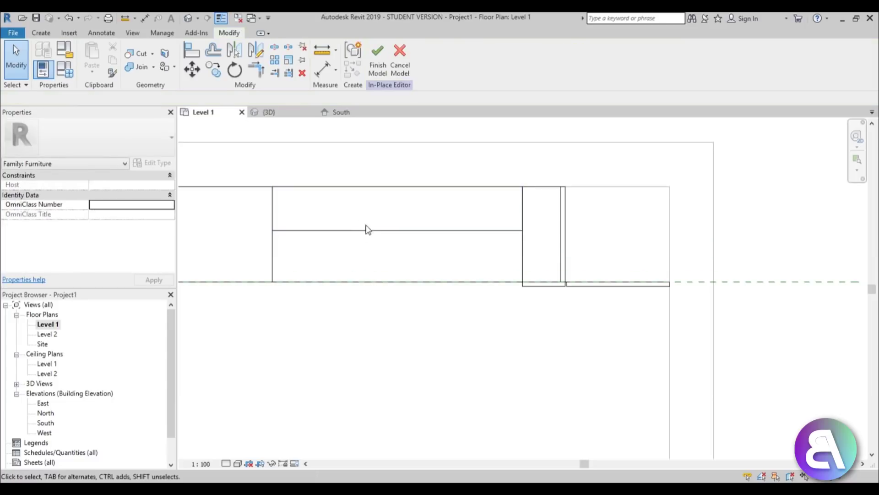
Step: Set the 3D view's visual style to Wireframe and inspect where the long shelves meet the narrow column's shelves
click(194, 19)
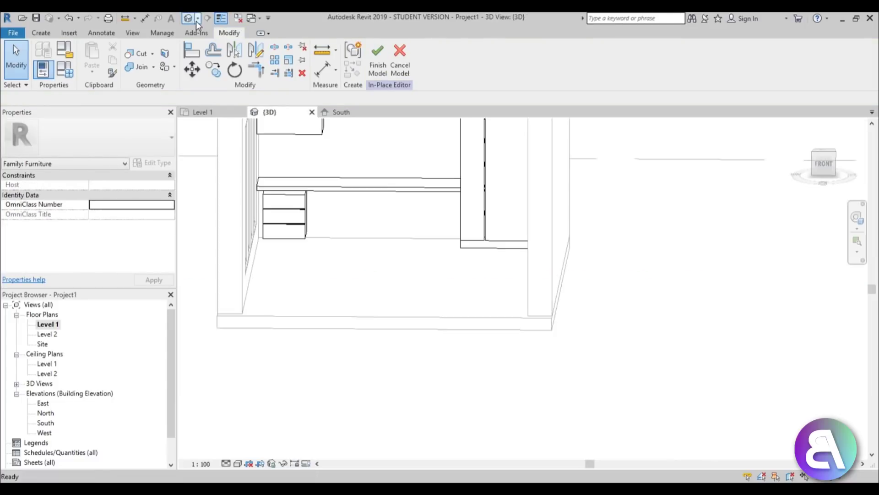
shift+middle_drag(462, 275, 470, 242)
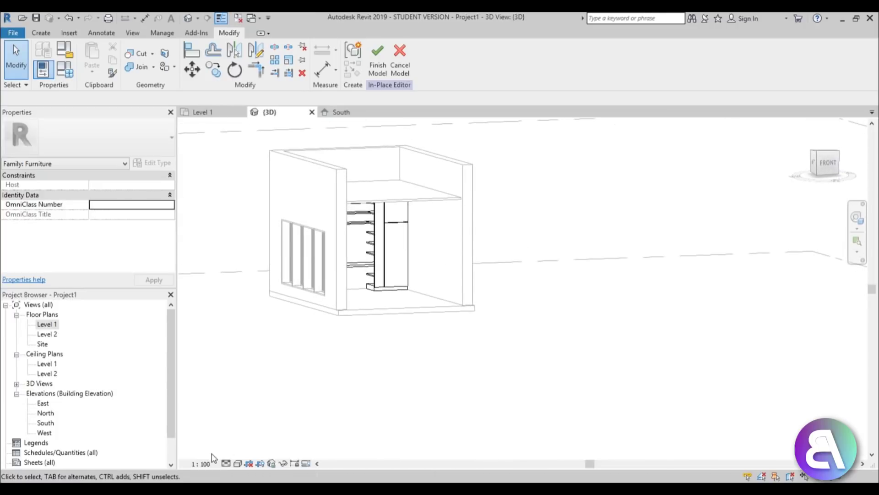
click(238, 464)
click(263, 397)
shift+middle_drag(353, 239, 373, 298)
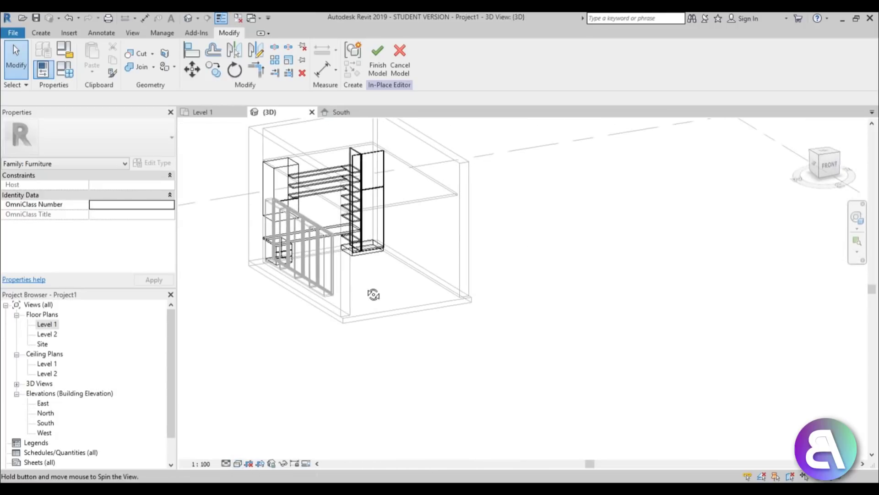
scroll(319, 185, up, 5)
scroll(319, 185, up, 4)
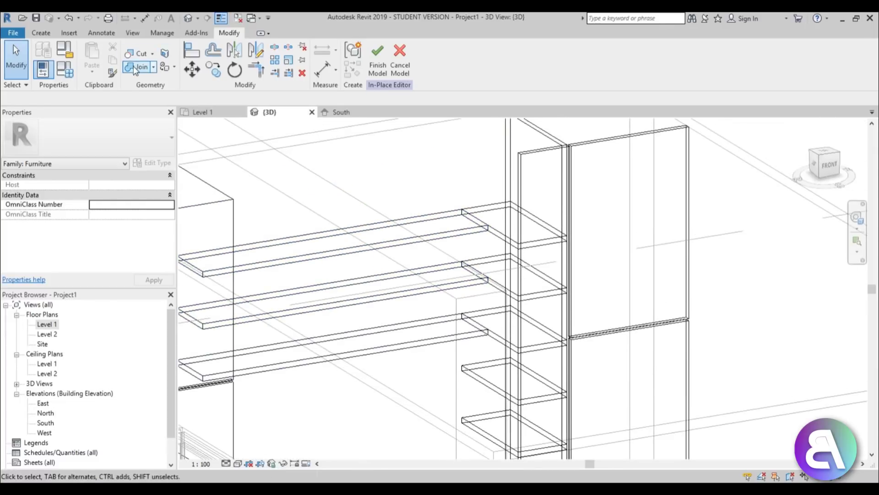
Step: Join the long-shelf extrusion with the extrusion containing the small shelves, desktop and base
click(135, 67)
scroll(468, 185, down, 4)
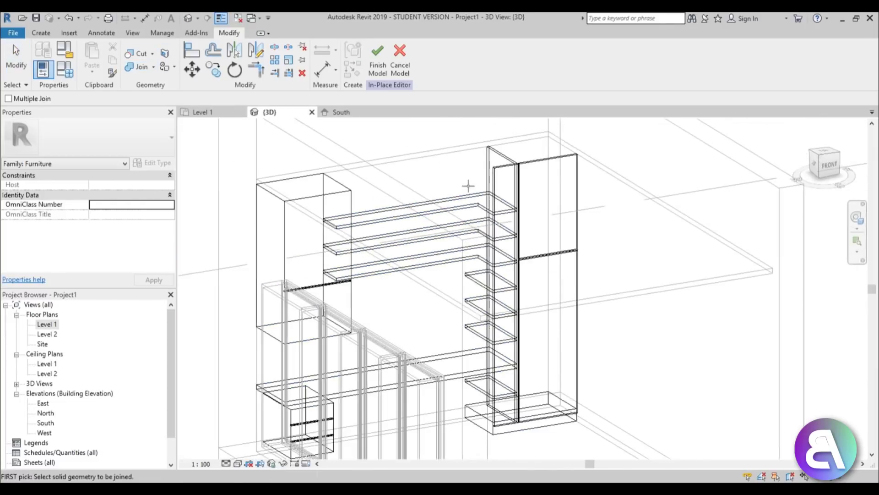
shift+middle_drag(467, 196, 459, 235)
key(Escape)
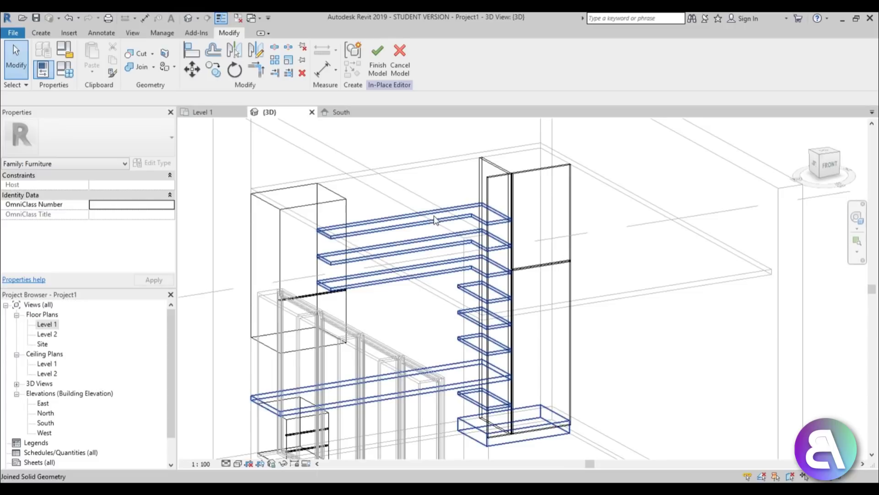
Step: Assign the Birch wood material to the joined shelf, desktop and base geometry
click(433, 215)
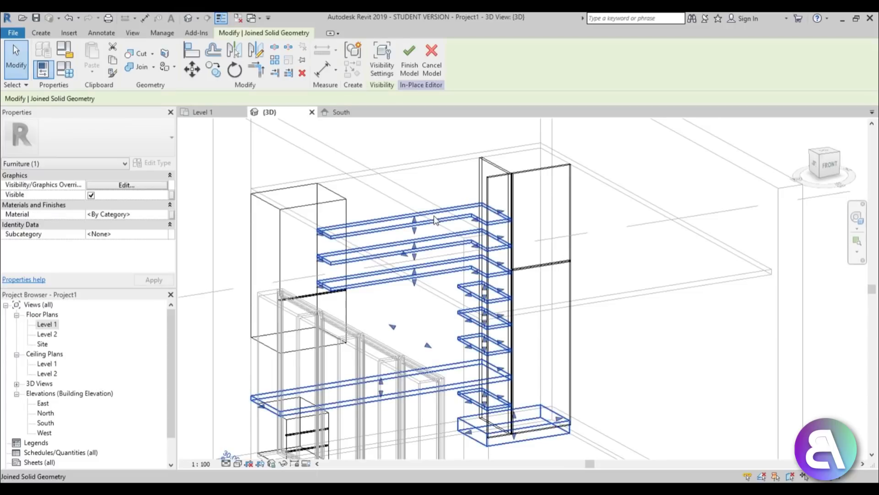
click(166, 215)
click(166, 214)
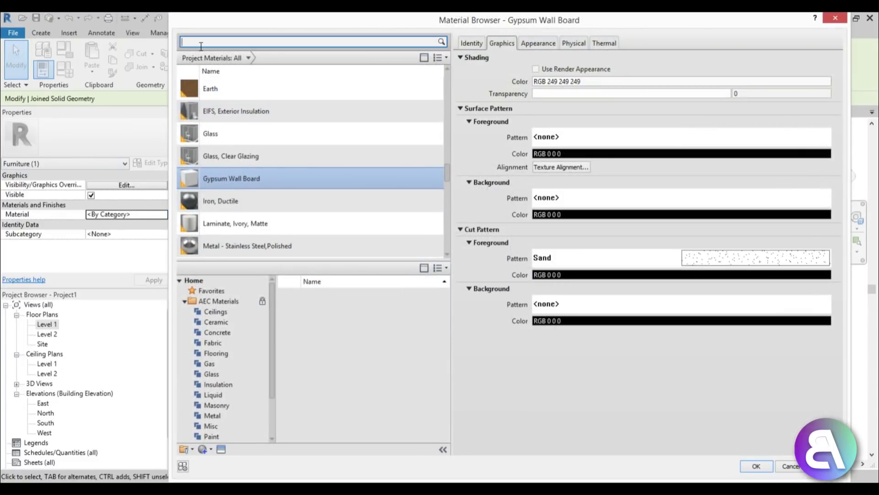
text(wood)
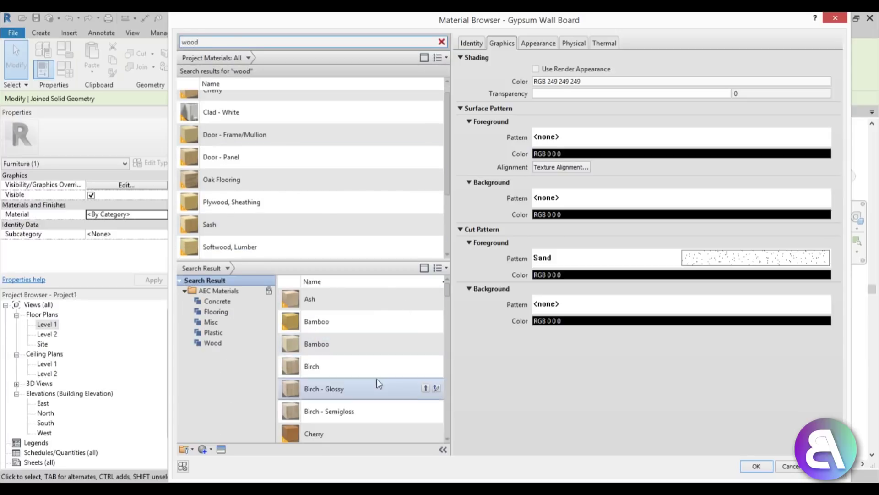
click(426, 366)
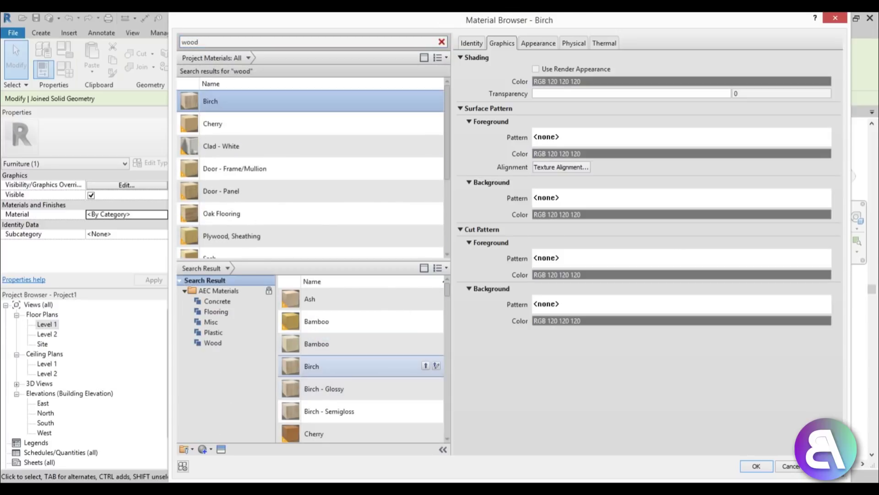
click(764, 466)
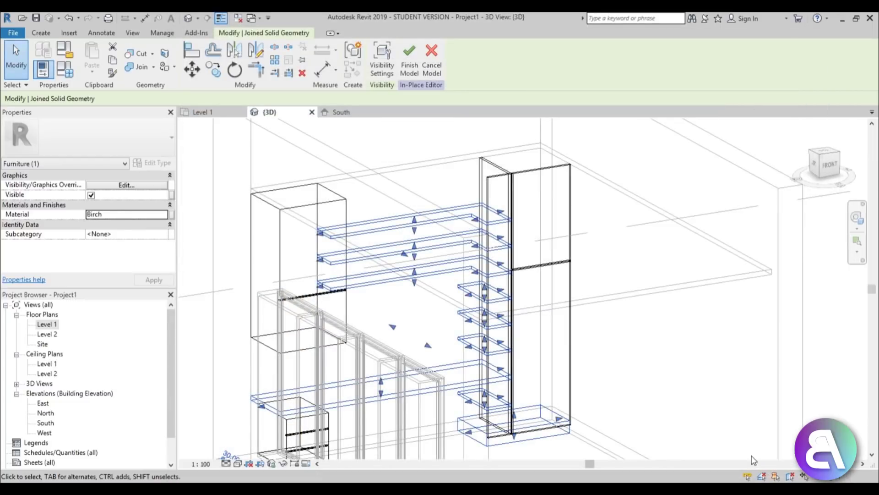
Step: Assign the Clad - White material to the two cabinet extrusions together
click(570, 208)
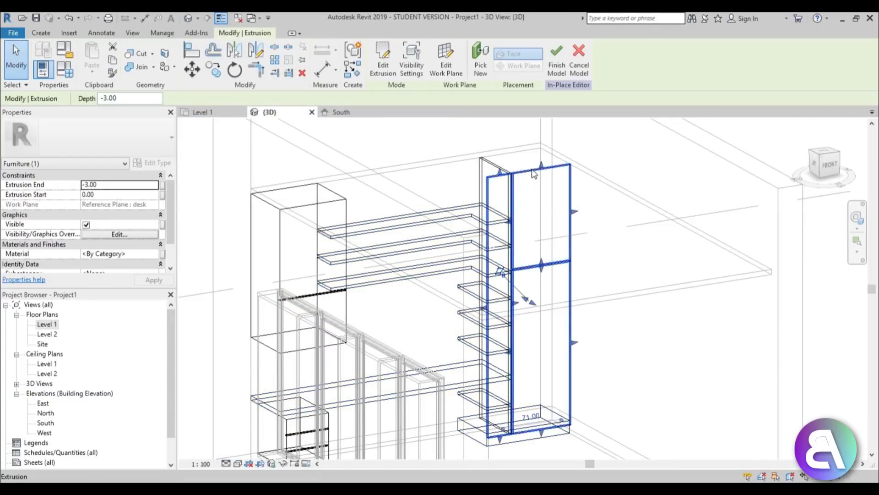
ctrl+click(500, 165)
scroll(373, 195, down, 3)
middle_drag(375, 197, 376, 148)
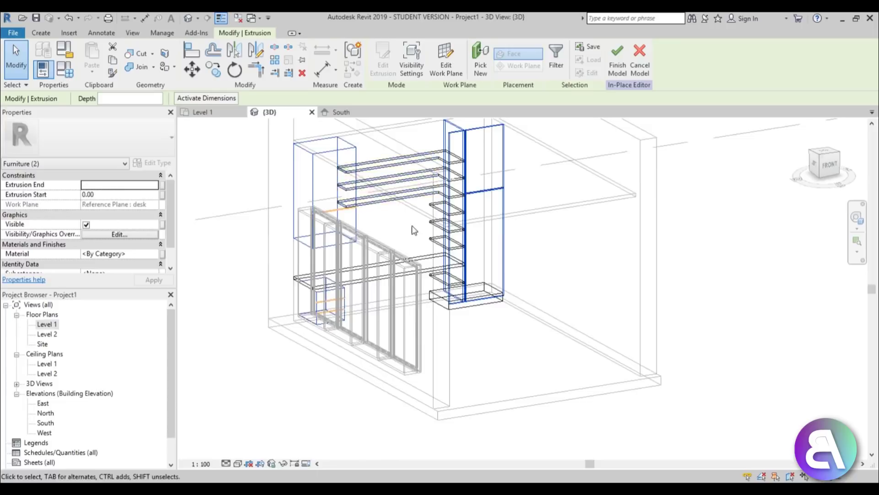
scroll(413, 230, up, 5)
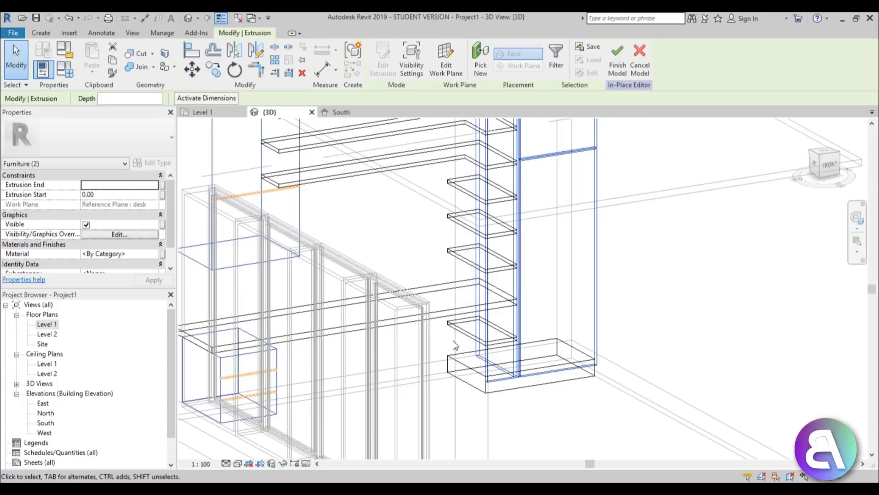
click(156, 255)
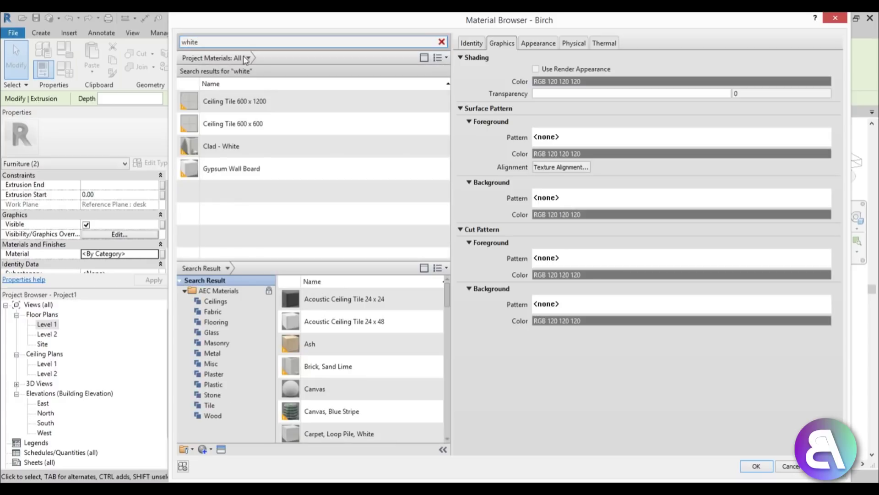
click(244, 148)
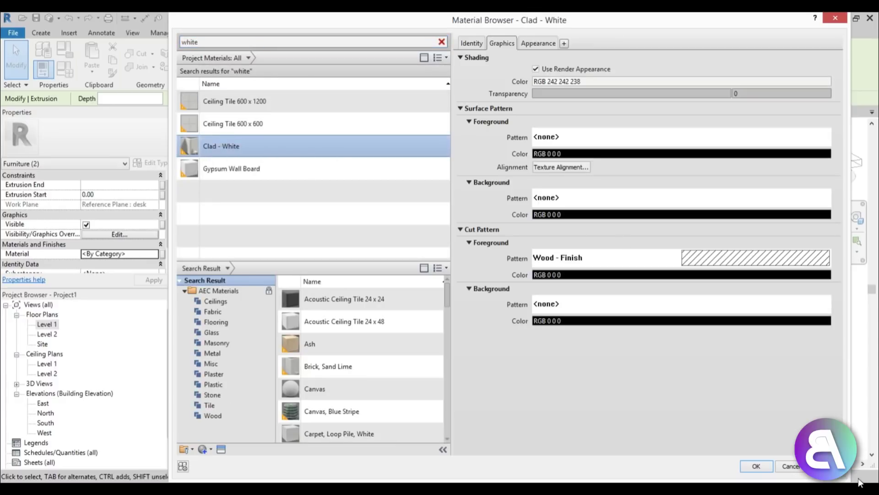
click(755, 466)
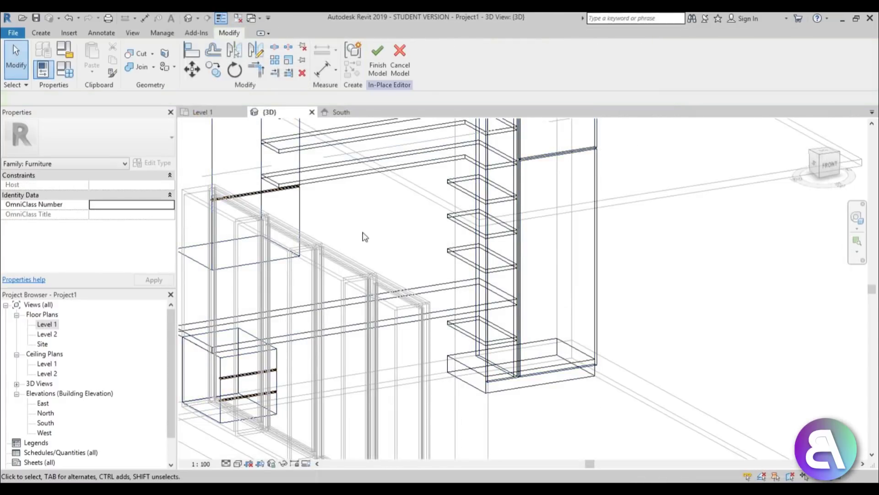
Step: In the Level 1 plan, draw a reference plane crossing the shelves from the rear wall to the front, just beside the cabinet
scroll(365, 236, down, 4)
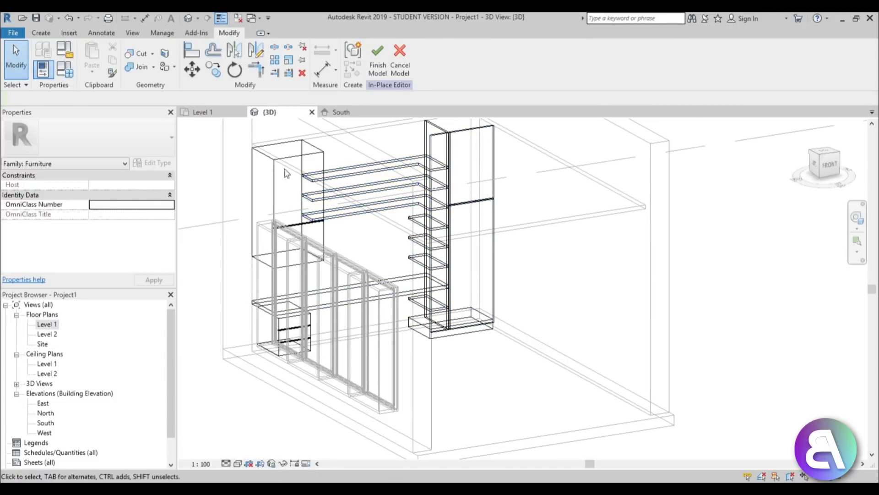
scroll(339, 174, up, 1)
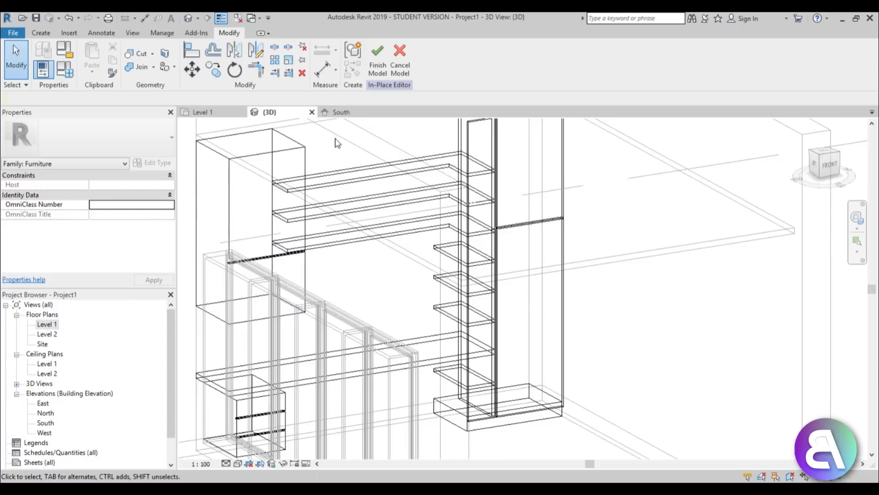
scroll(338, 157, up, 1)
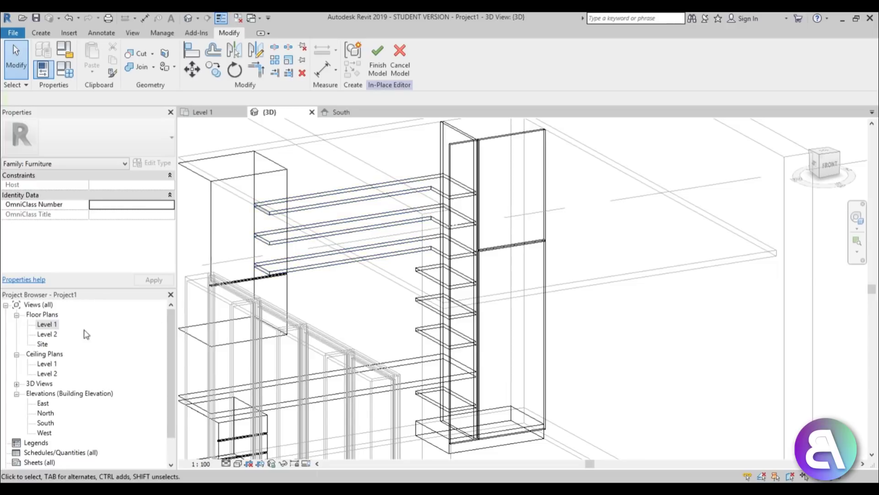
double_click(46, 324)
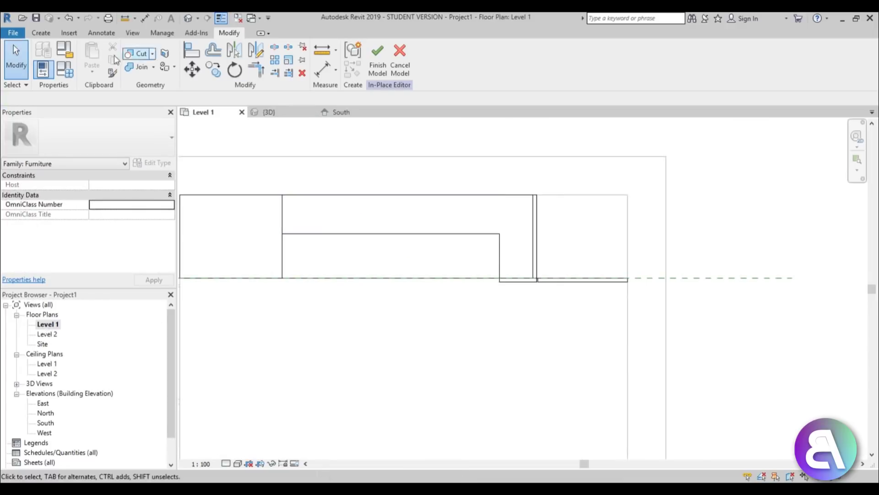
click(34, 32)
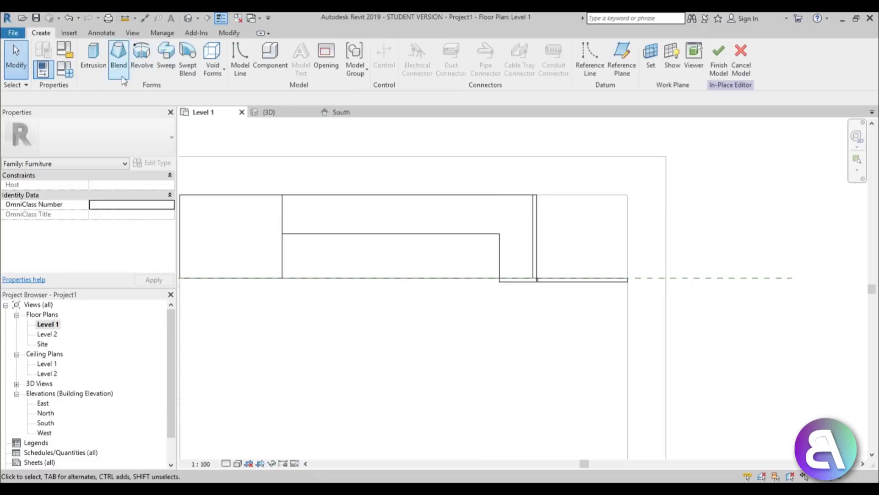
click(636, 69)
click(310, 175)
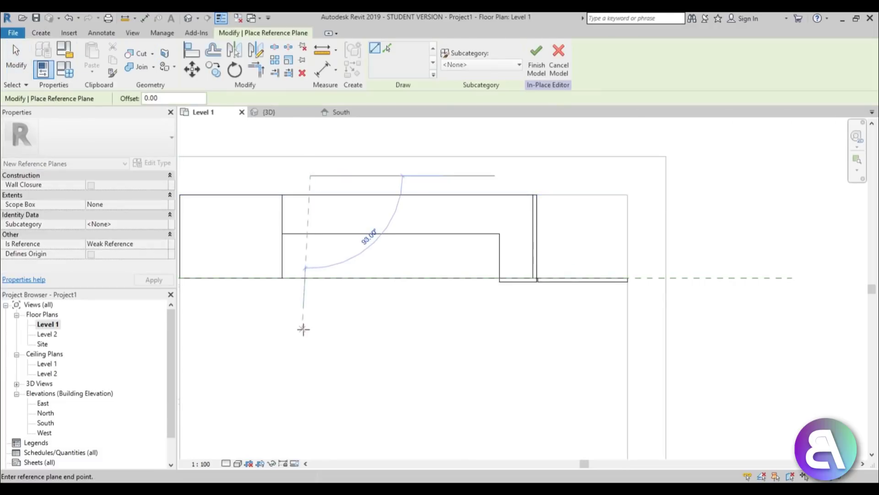
click(311, 329)
key(Escape)
key(Escape)
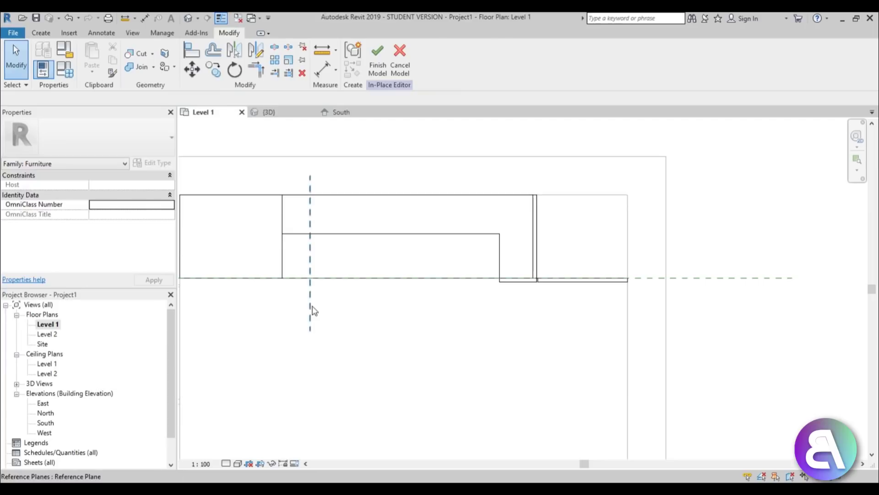
Step: Shift the new reference plane slightly farther from the cabinet and name it 1
click(310, 310)
drag(322, 306, 324, 308)
key(Escape)
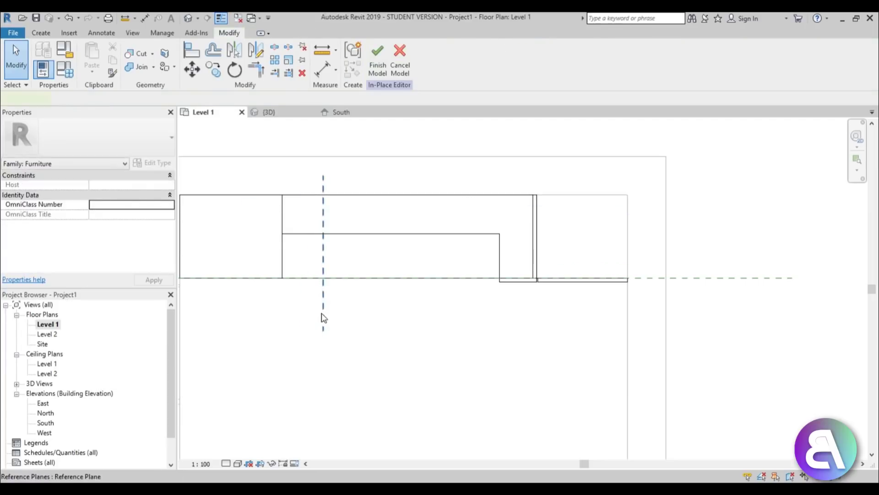
click(323, 318)
click(321, 317)
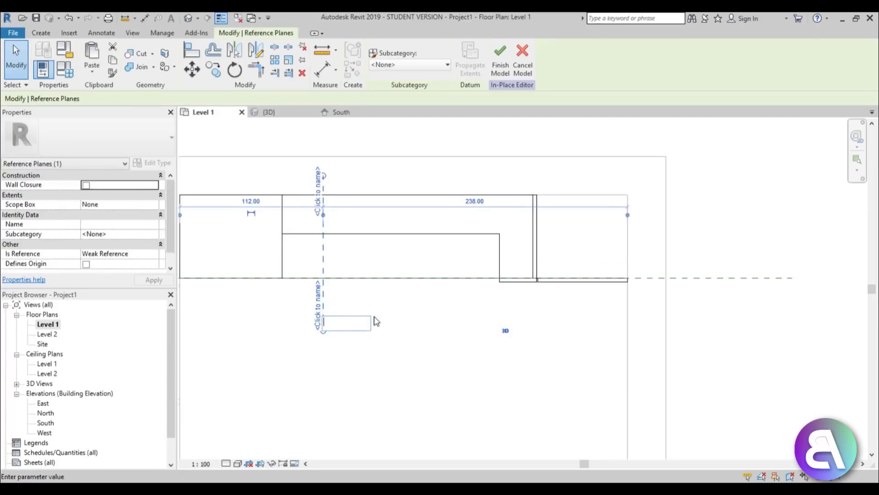
text(1)
key(Return)
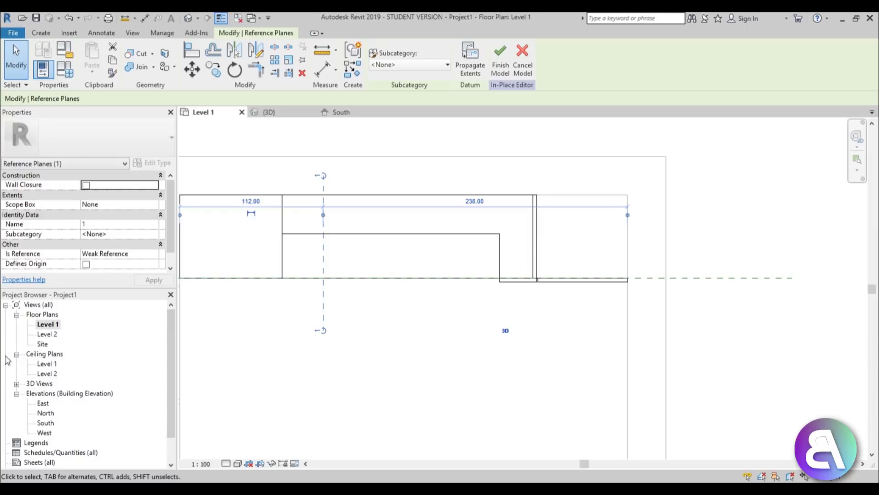
Step: Open the East elevation and set its visual style to Wireframe to show the shelves in profile
click(46, 422)
double_click(43, 403)
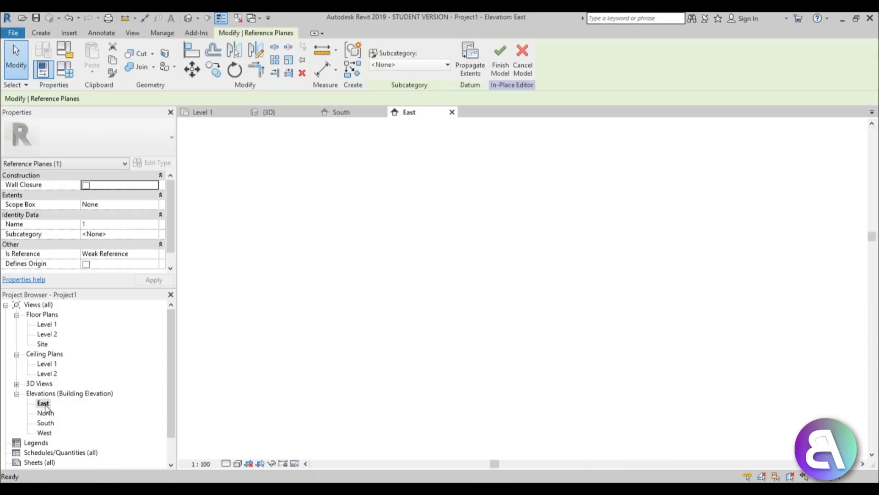
click(237, 464)
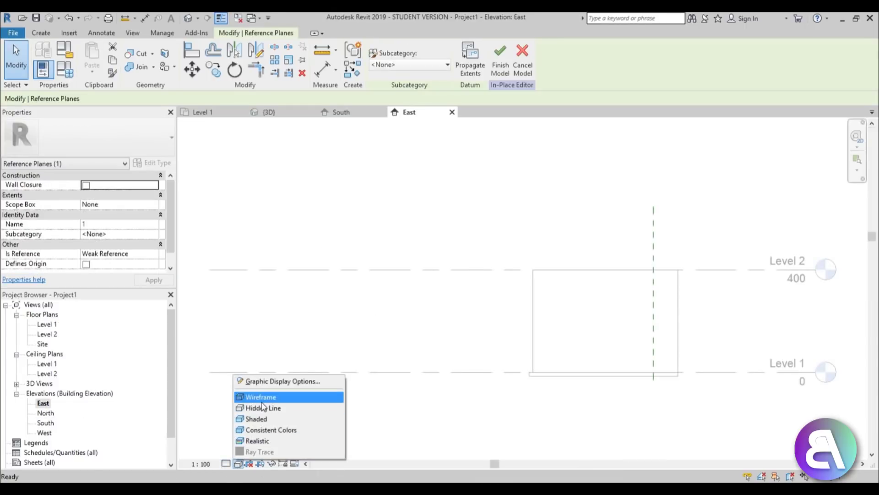
click(266, 394)
scroll(536, 301, up, 3)
scroll(417, 316, up, 5)
middle_drag(425, 321, 406, 303)
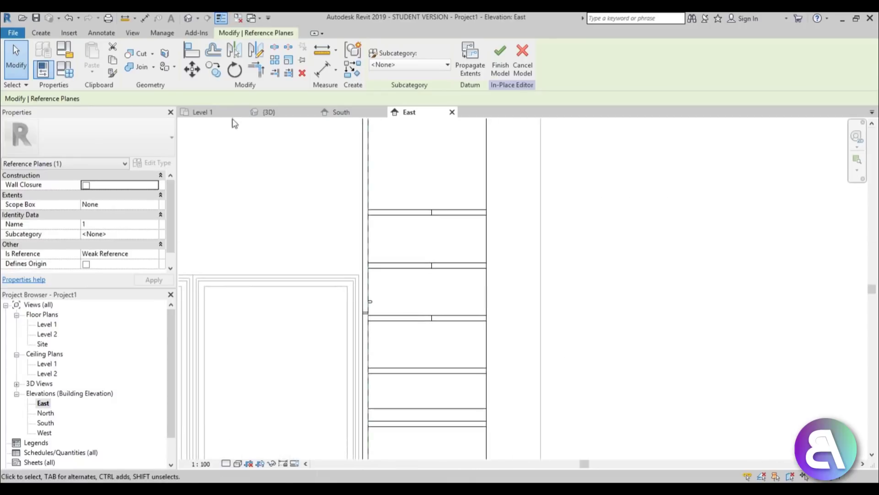
Step: Start a new extrusion on the work plane Reference Plane : 1
click(41, 33)
click(94, 58)
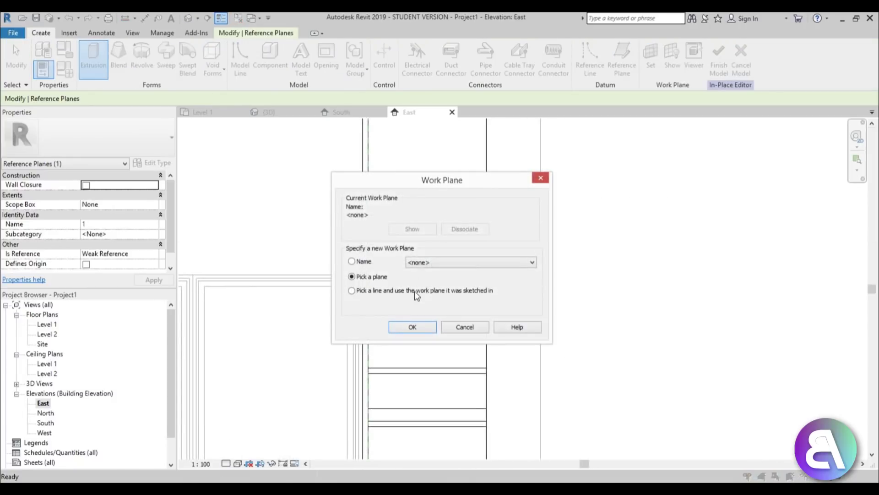
click(453, 263)
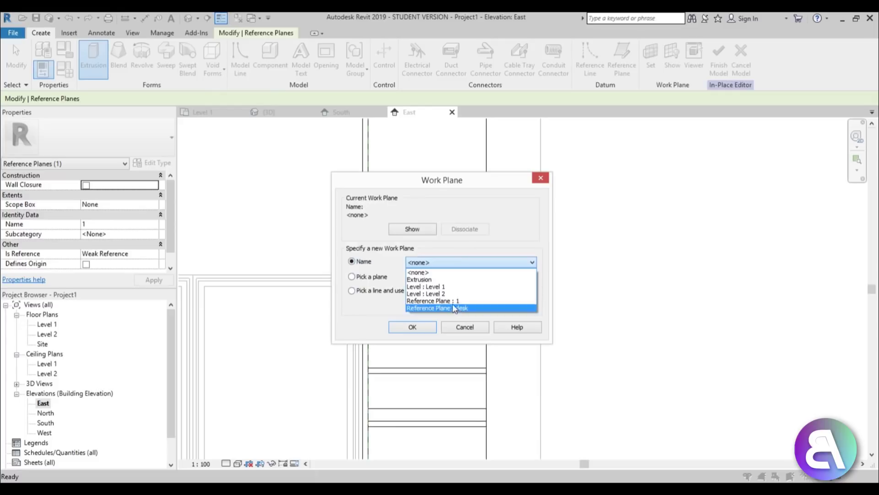
click(433, 300)
click(414, 326)
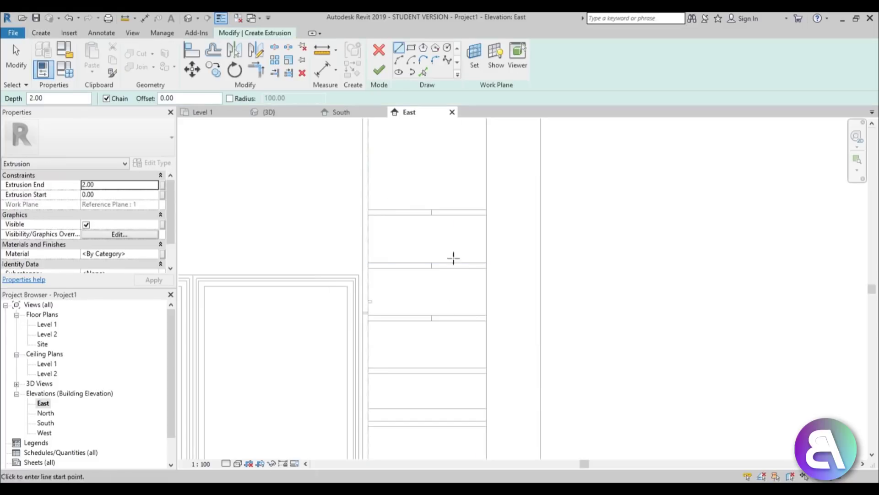
Step: Sketch a narrow vertical rectangle about 2.4 by 112 cm at mid-depth, from the lowest long shelf's underside up to the ceiling
click(411, 48)
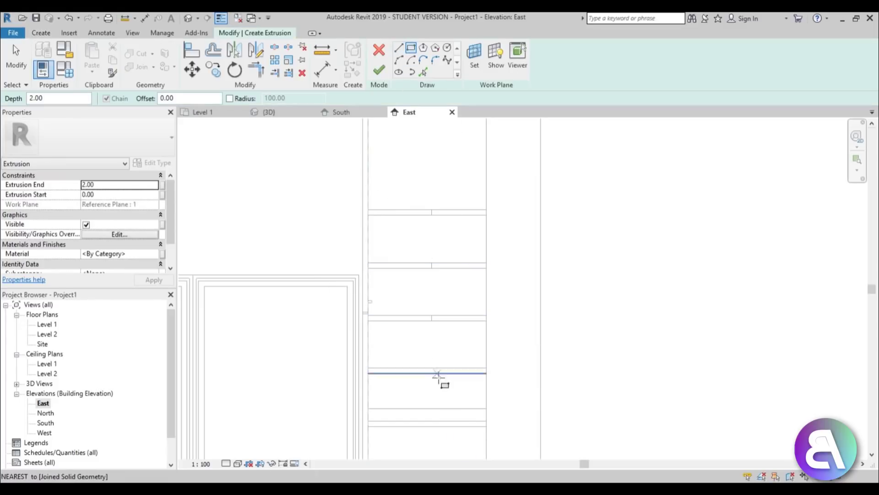
scroll(441, 320, down, 2)
scroll(435, 282, up, 4)
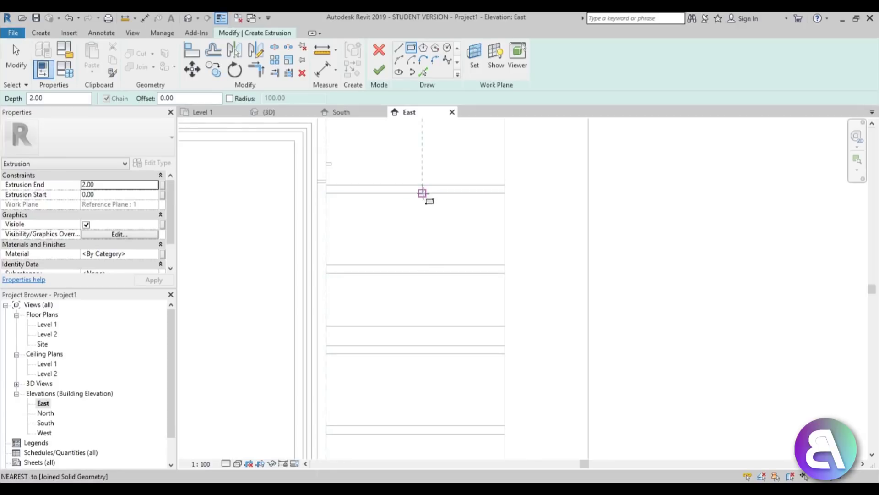
scroll(422, 192, down, 3)
middle_drag(423, 189, 398, 459)
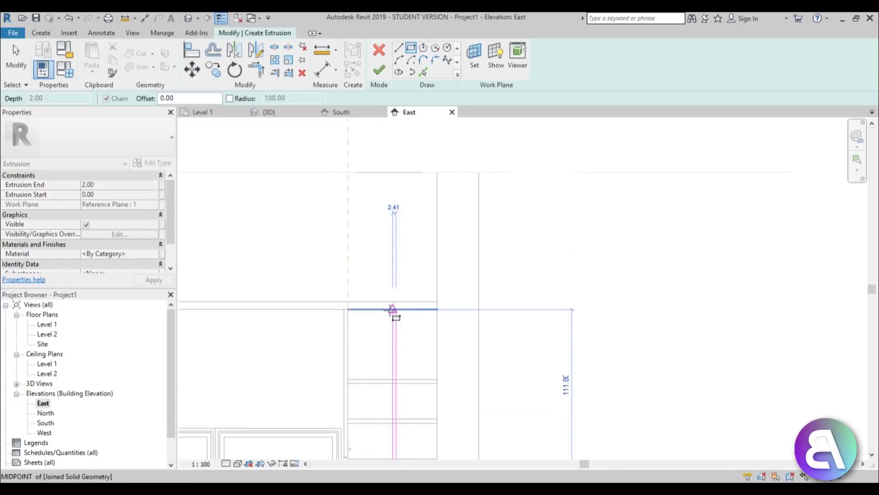
click(393, 309)
key(Escape)
key(Escape)
Step: Set the vertical rectangle's width to 2 cm
click(392, 334)
scroll(407, 290, up, 2)
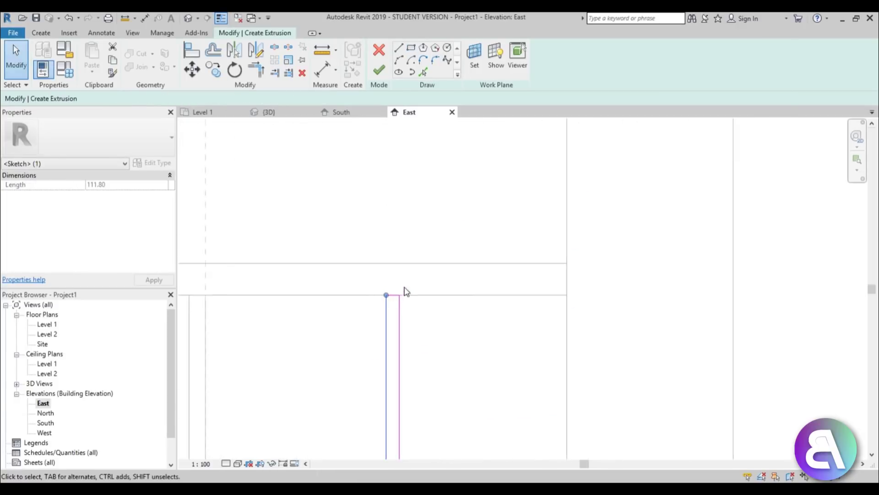
scroll(397, 292, up, 5)
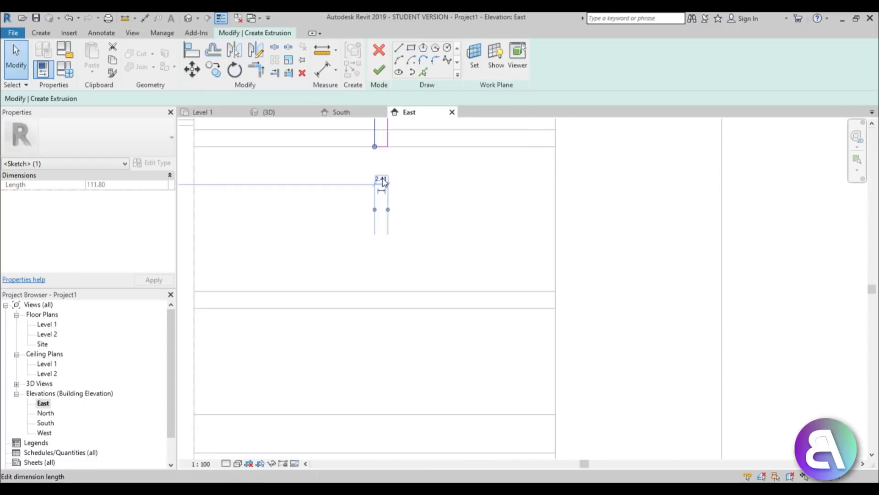
click(381, 179)
text(2)
key(Return)
click(584, 181)
Step: Sketch a horizontal leg about 32 cm long and 2 cm deep beneath the lowest long shelf, from the vertical strip to the shelf's end
middle_drag(372, 205, 323, 337)
scroll(323, 337, up, 1)
click(397, 54)
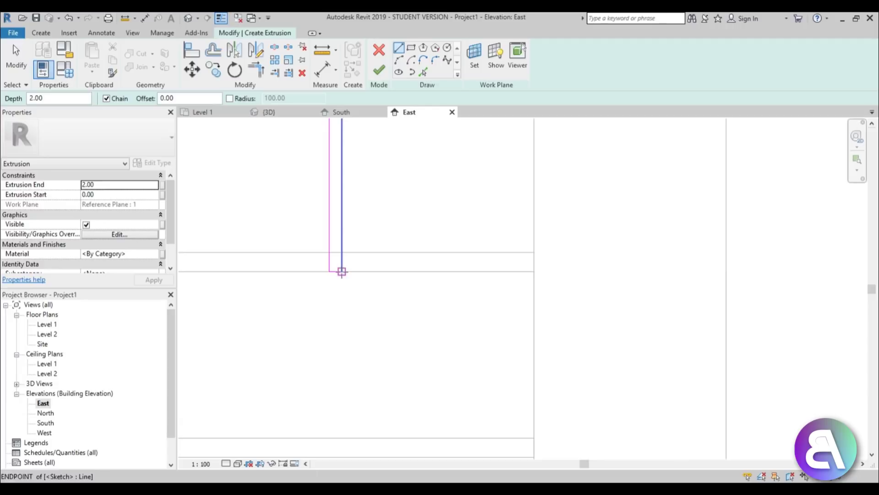
key(Escape)
key(Escape)
click(399, 47)
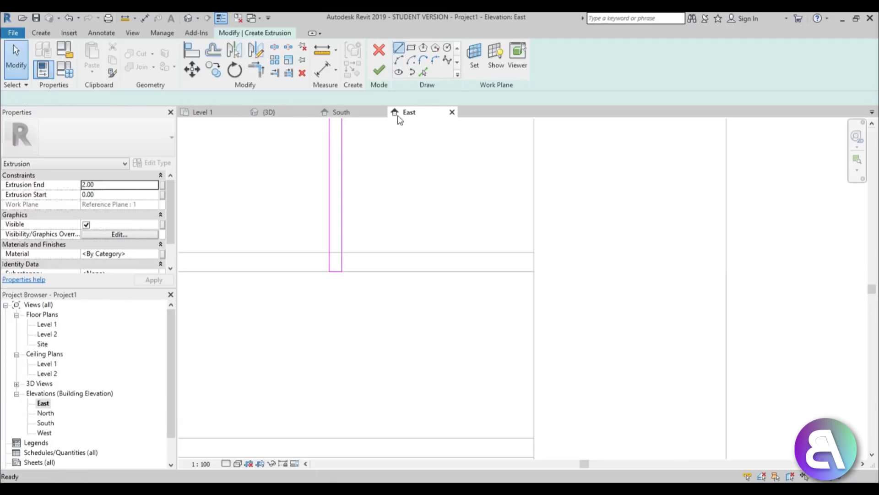
click(327, 284)
click(533, 284)
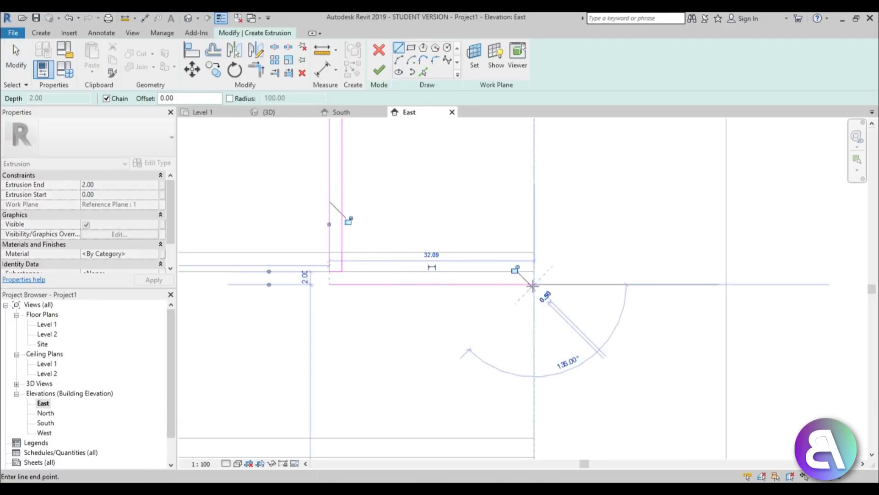
key(Escape)
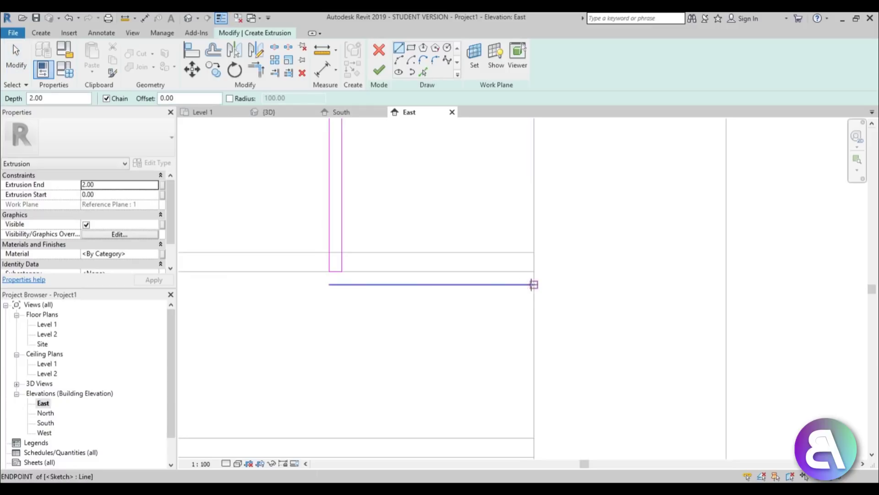
click(534, 284)
key(Escape)
key(Escape)
click(370, 286)
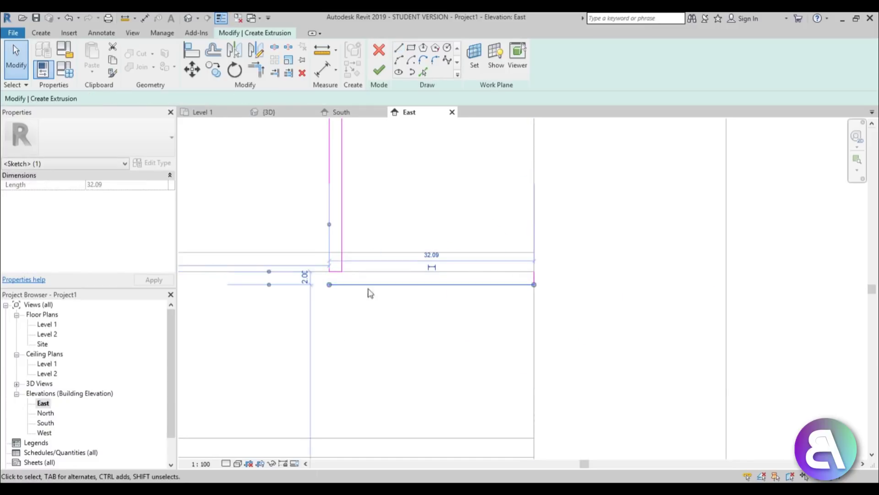
Step: Trim the strip and leg into one closed L-shaped profile and finish the extrusion with an Extrusion End of 1
key(Escape)
key(t)
key(r)
click(335, 273)
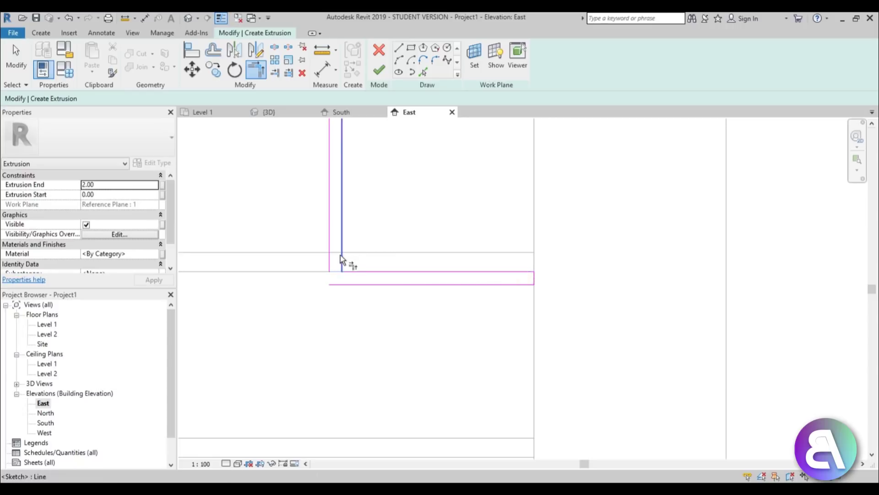
click(330, 269)
scroll(472, 311, down, 3)
key(Escape)
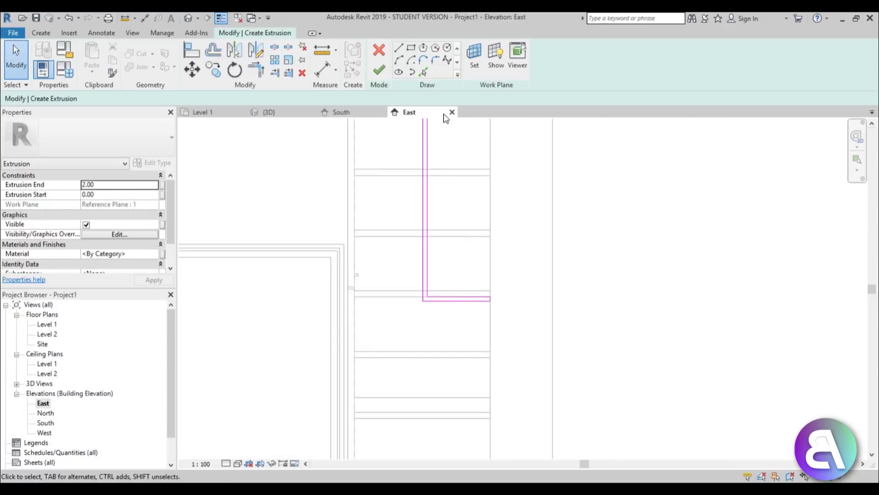
click(379, 73)
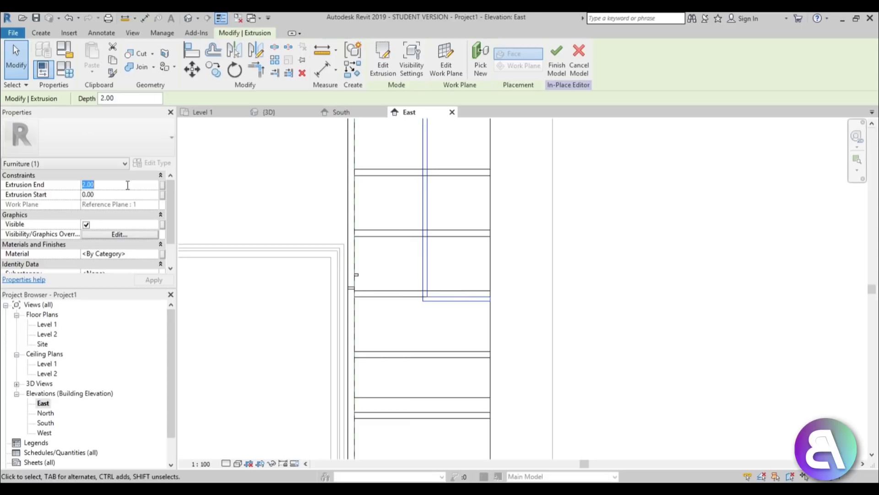
click(154, 279)
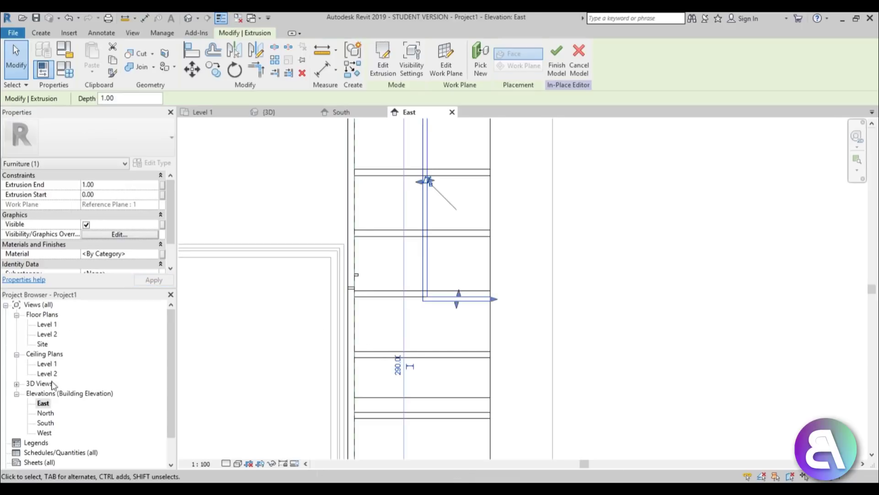
Step: In the South elevation, copy the L-shaped support about 18 cm horizontally along the shelves with Constrain switched off
double_click(45, 422)
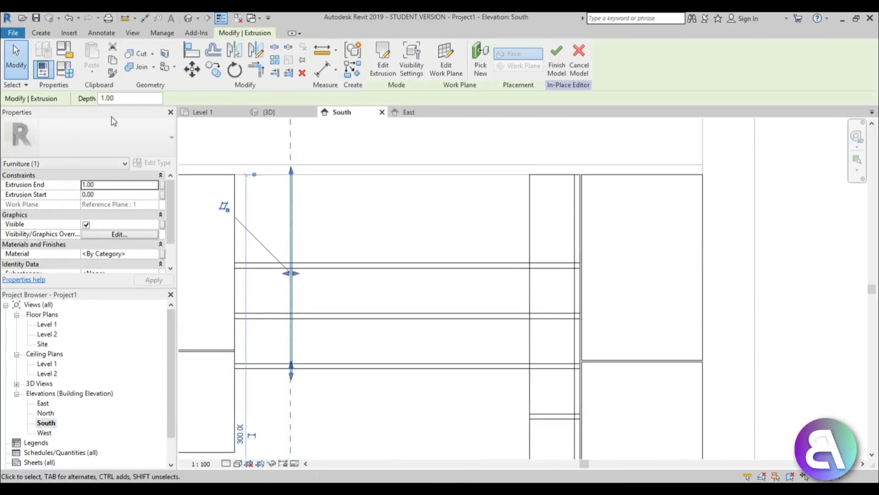
click(208, 74)
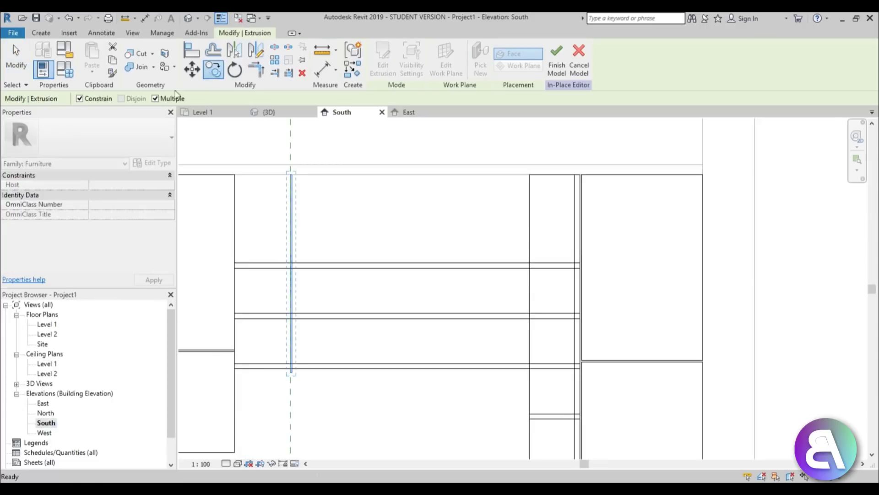
click(97, 98)
scroll(315, 337, up, 3)
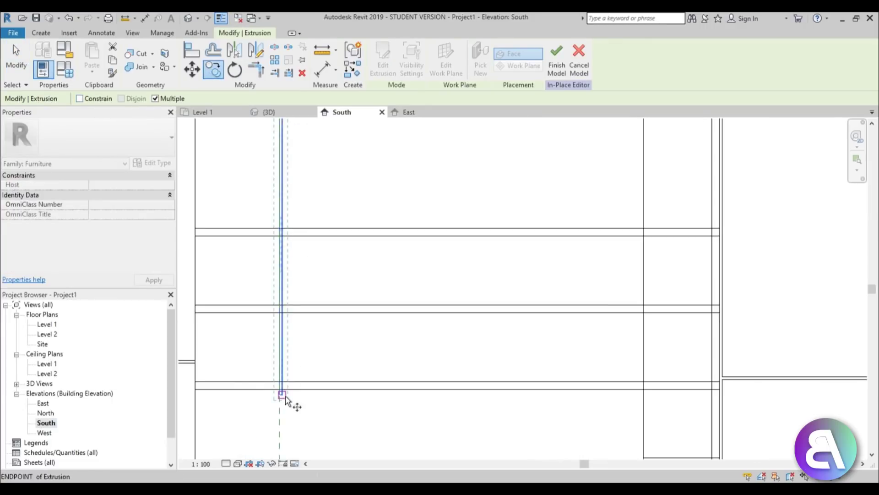
click(288, 400)
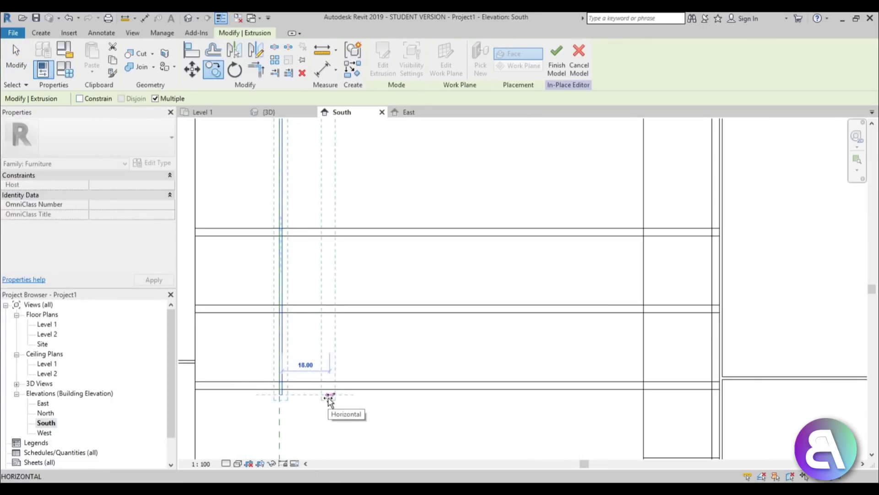
click(327, 399)
key(Escape)
key(Escape)
scroll(407, 352, down, 3)
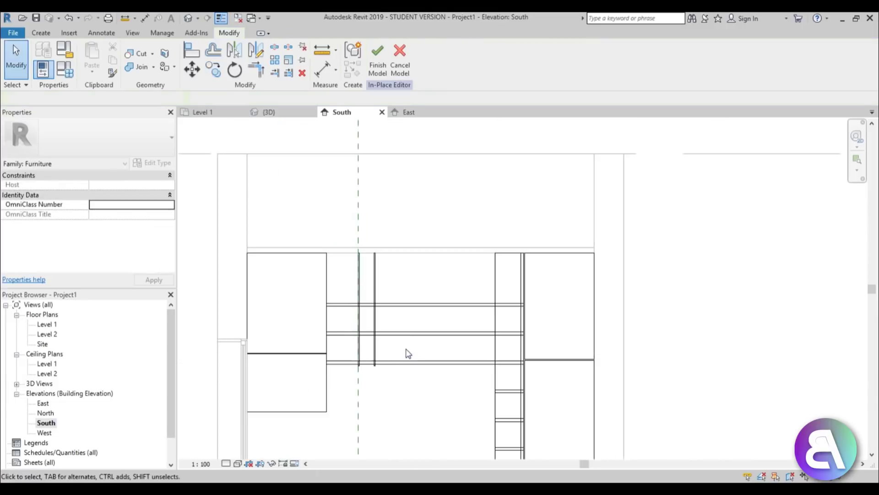
Step: In the 3D view, assign the Iron, Ductile material to both shelf supports
middle_drag(420, 359, 411, 324)
click(188, 22)
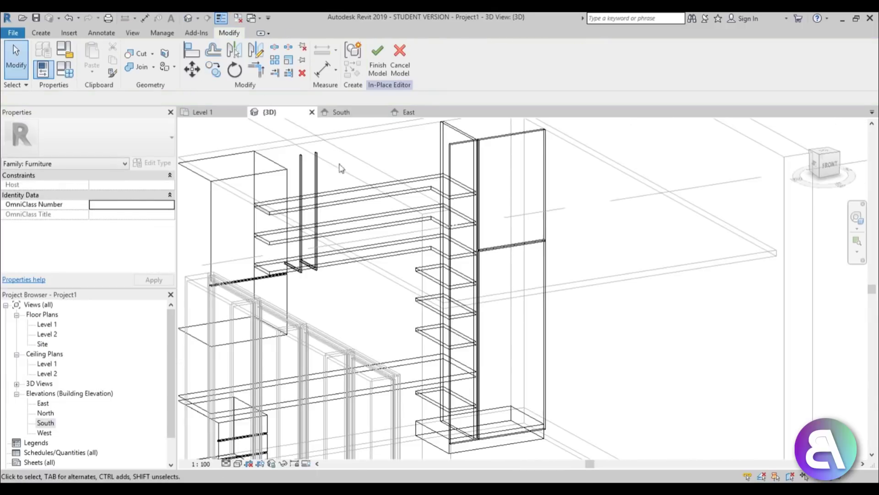
click(304, 182)
ctrl+click(301, 188)
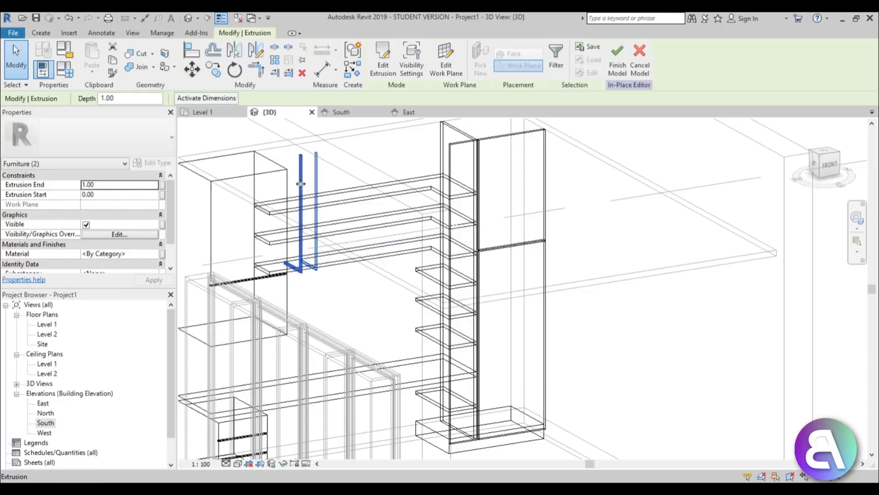
click(153, 253)
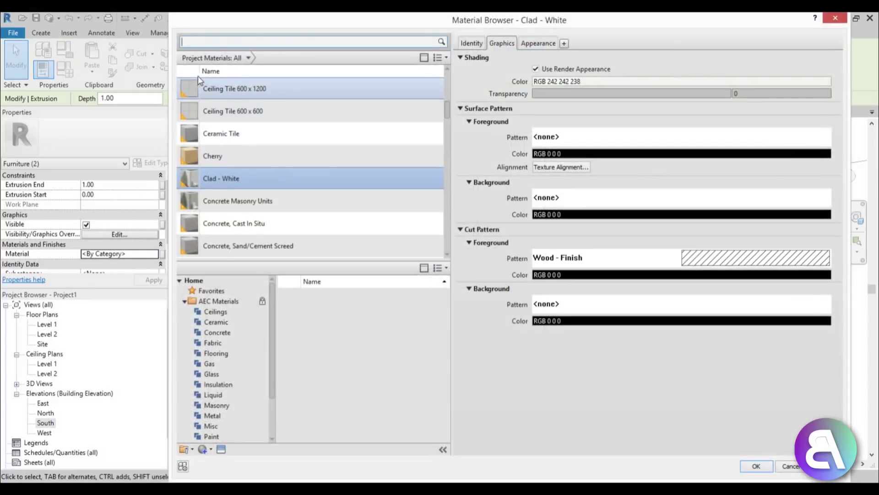
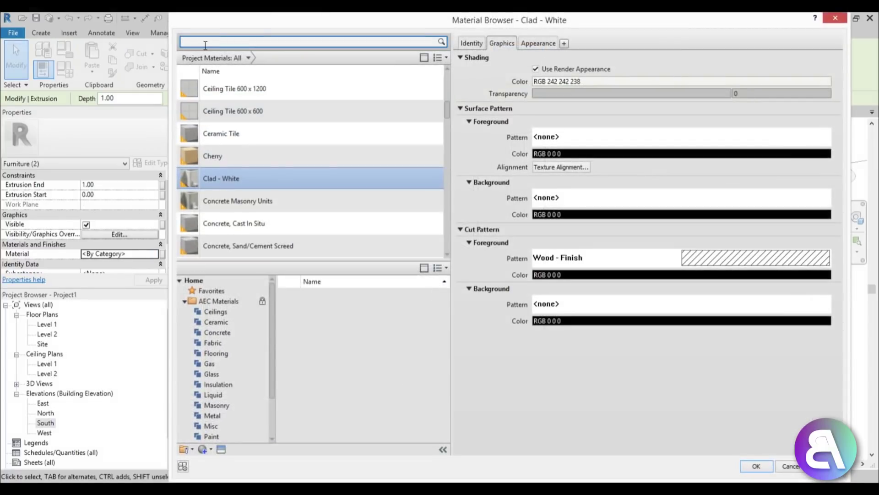
text(l)
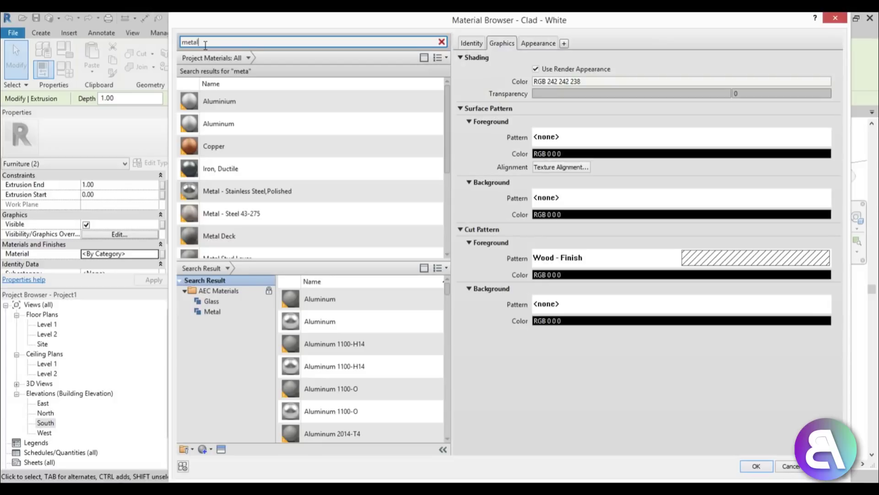
click(250, 176)
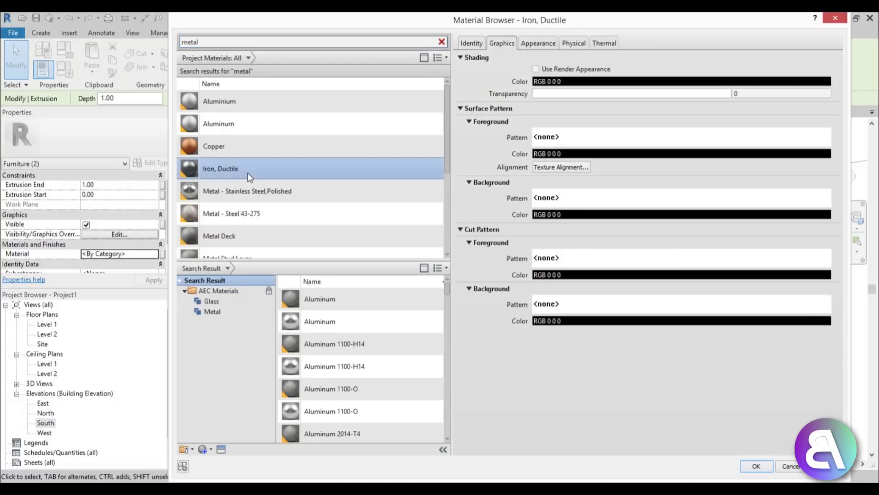
double_click(221, 170)
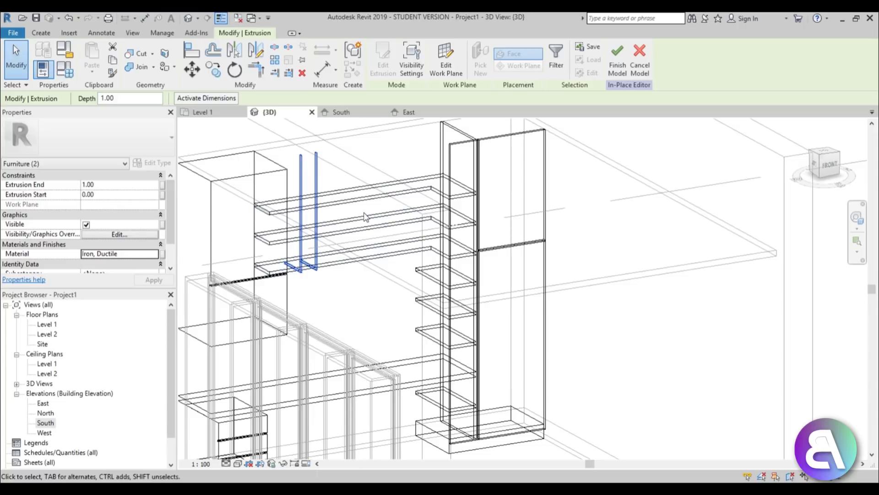
click(393, 288)
Step: Check the furniture from the front in 3D and finish the in-place model
shift+middle_drag(390, 280, 303, 274)
middle_drag(495, 325, 181, 302)
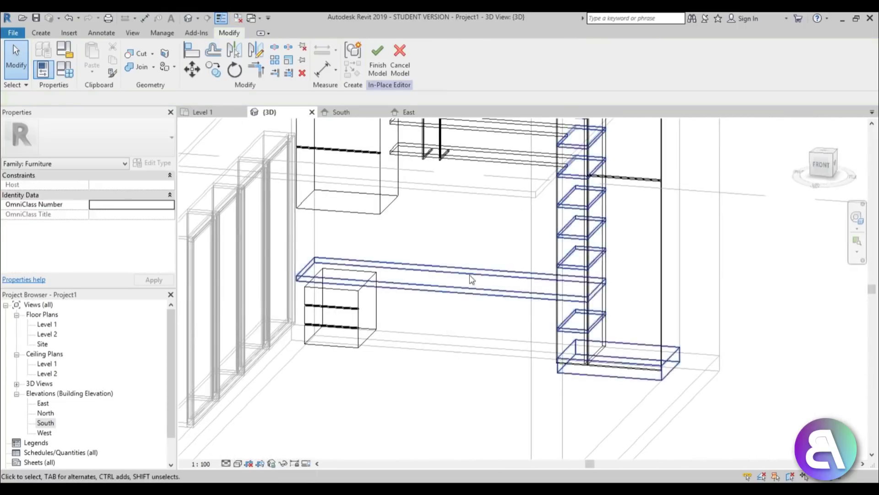
shift+middle_drag(450, 301, 343, 334)
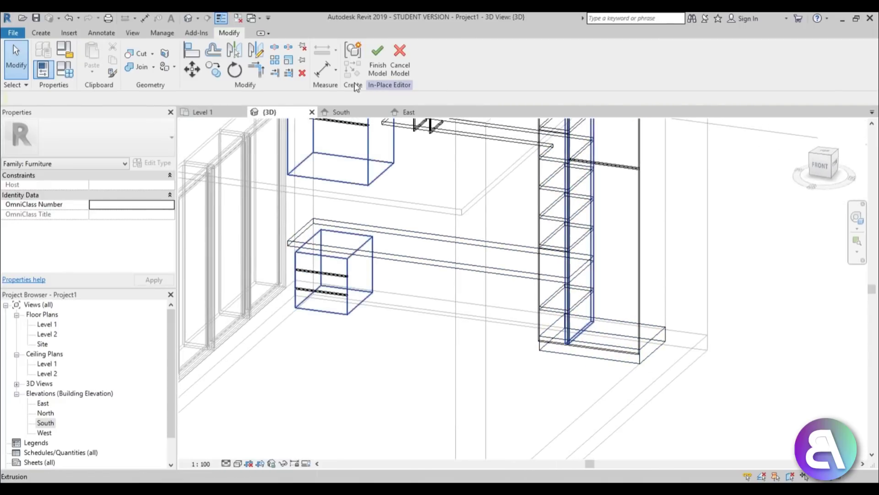
click(379, 74)
scroll(395, 391, down, 3)
shift+middle_drag(395, 391, 247, 450)
Step: Change the 3D view's visual style to Hidden Line and then to Realistic to review the desk and shelving materials
click(237, 464)
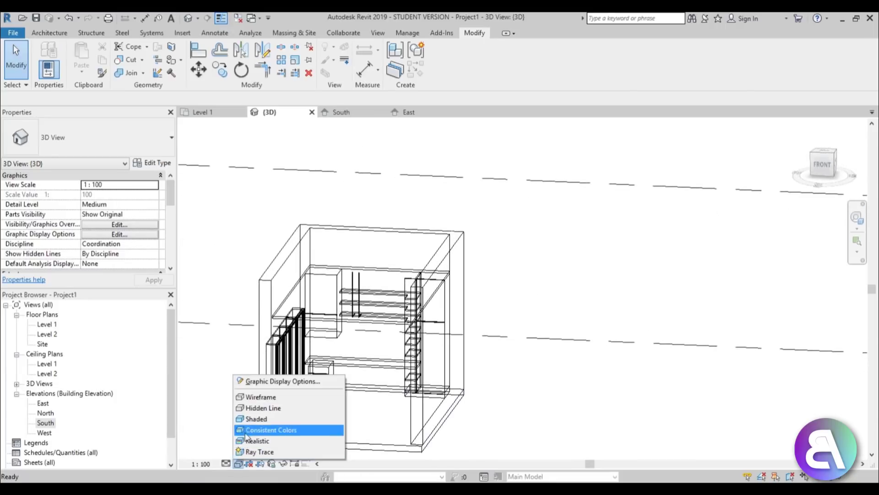
click(265, 408)
shift+middle_drag(364, 398, 305, 392)
scroll(341, 336, up, 2)
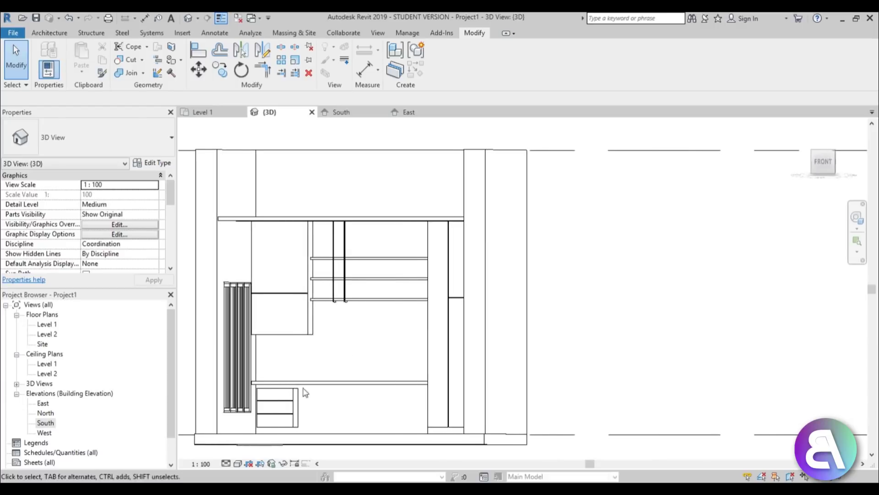
click(238, 463)
mouse_move(356, 353)
shift+middle_down()
mouse_move(365, 382)
mouse_move(393, 391)
mouse_move(333, 331)
mouse_move(375, 357)
shift+middle_up()
scroll(335, 330, up, 3)
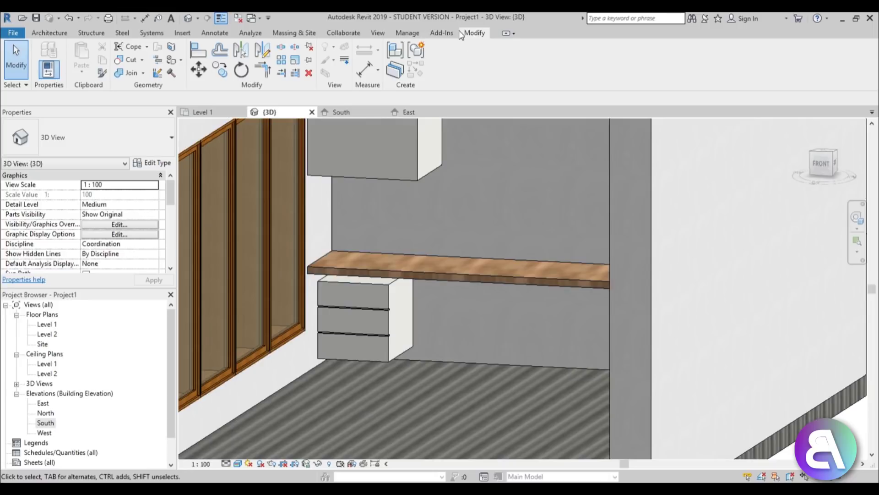
Step: Load the chair, book, pencil cup, bin and potted plant family files from the desktop into the project
double_click(329, 19)
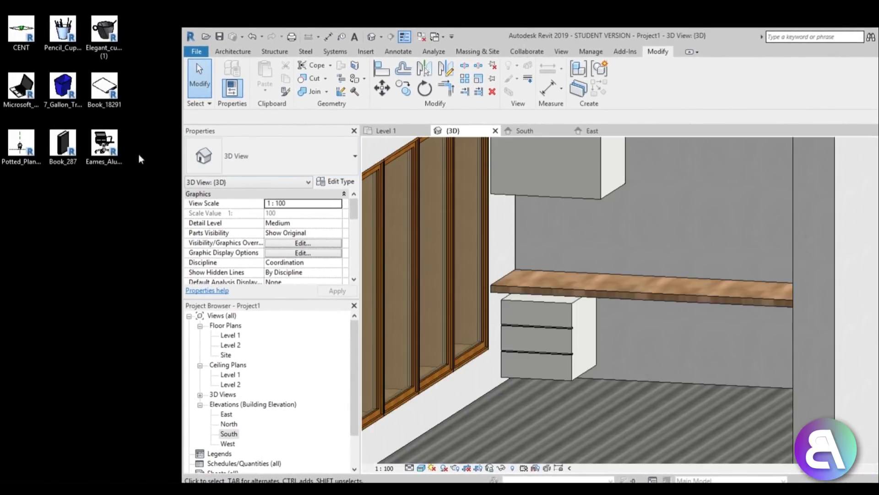
click(93, 106)
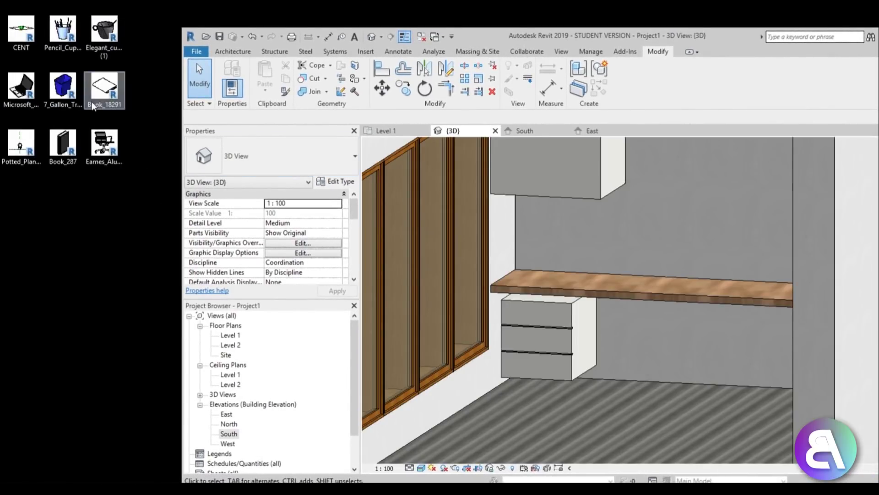
drag(148, 187, 482, 265)
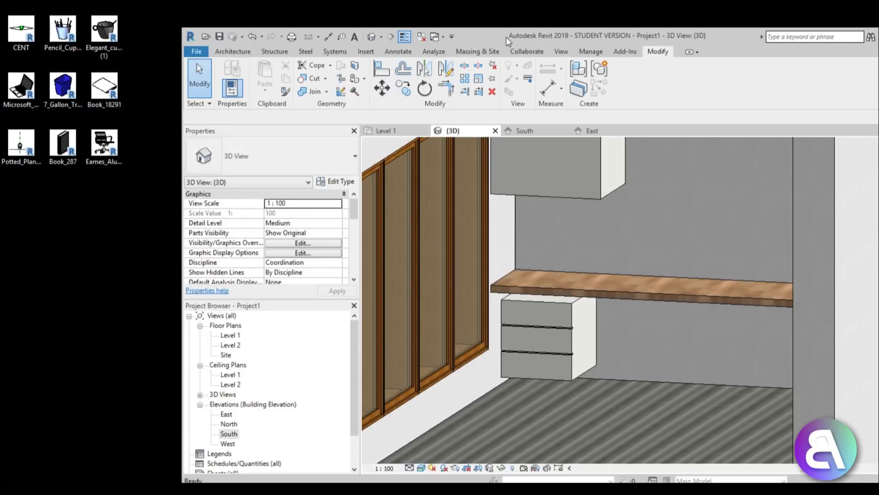
double_click(509, 41)
click(863, 40)
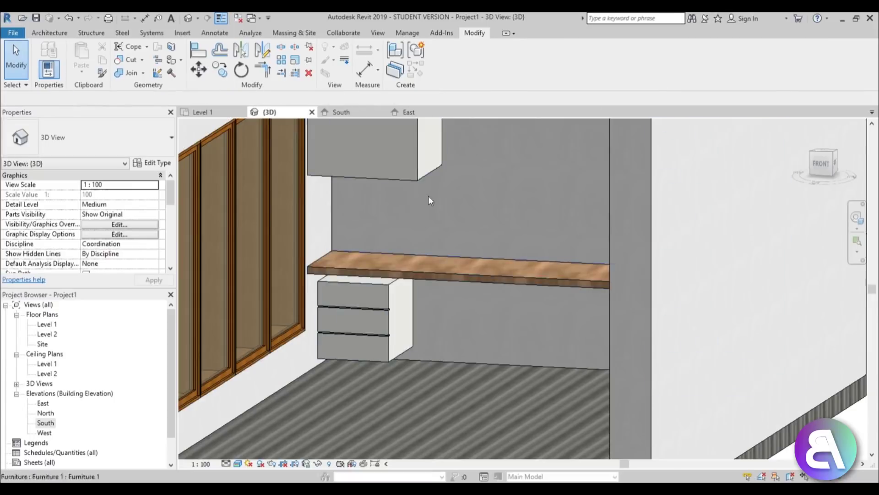
Step: Place the Eames_Aluminum_Mgmt_Chair_11140 component in front of the desk on the Level 1 floor plan, with its back to the room
double_click(47, 324)
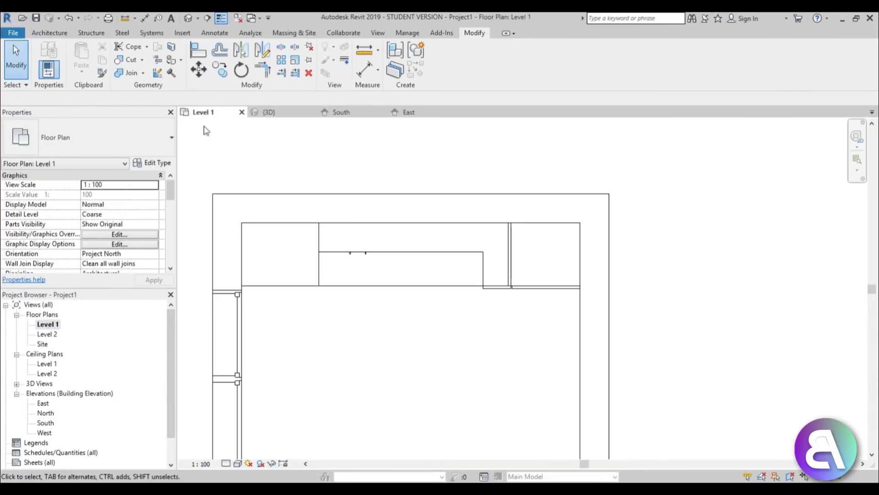
click(45, 34)
click(125, 53)
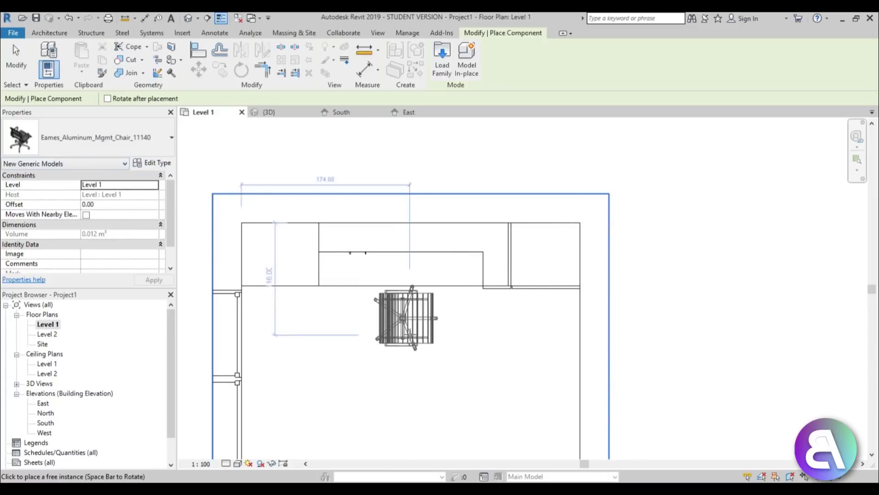
click(431, 324)
key(Escape)
key(Escape)
Step: Rotate the chair to a diagonal angle and move it slightly closer, partly under the desk
click(442, 338)
click(239, 76)
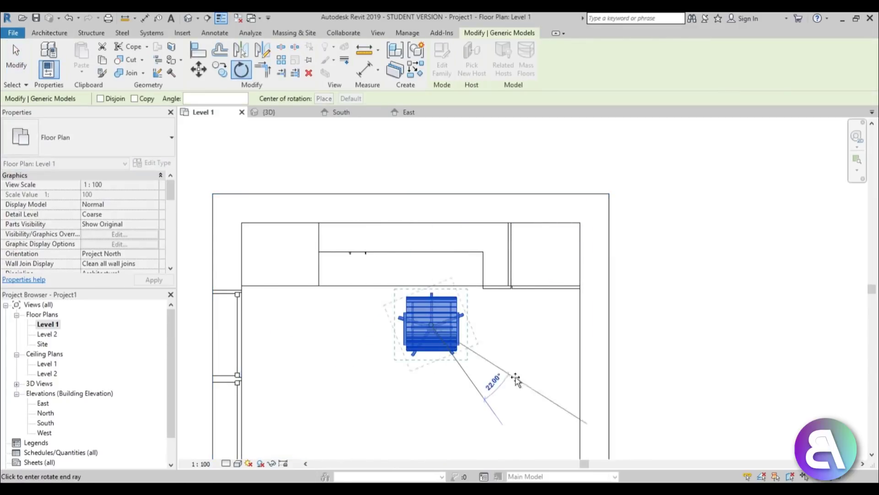
click(527, 351)
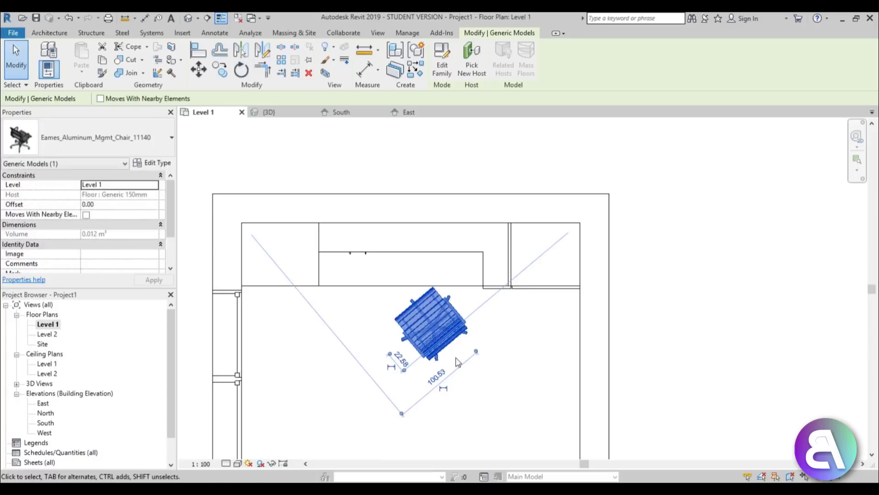
key(Escape)
click(443, 337)
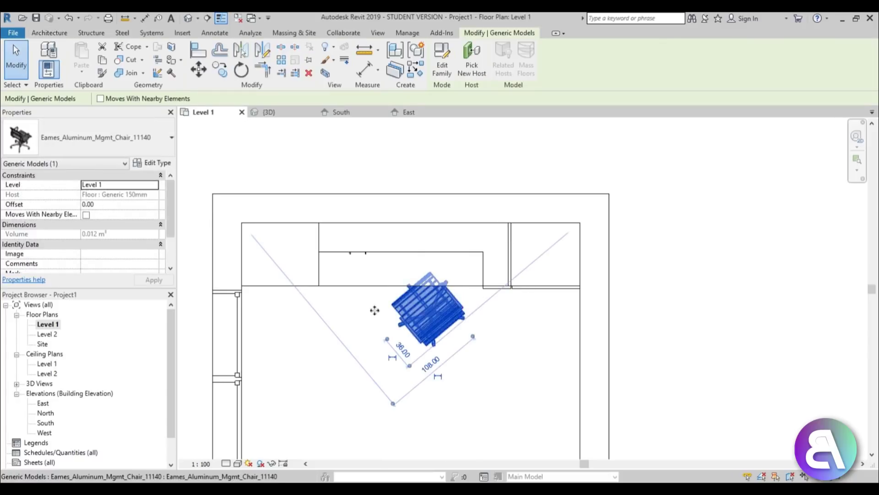
Step: Set the chair type's seat material to Gypsum Wall Board and its metal material to Steel, Chrome Plated
click(151, 163)
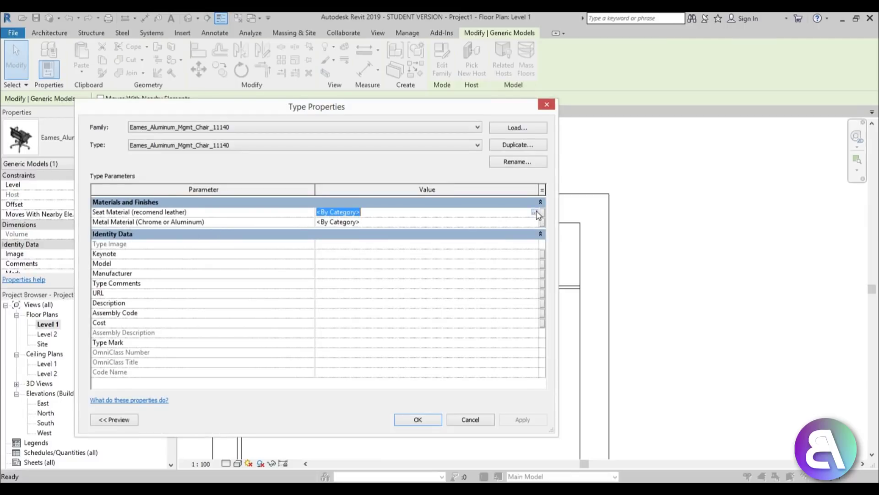
click(535, 212)
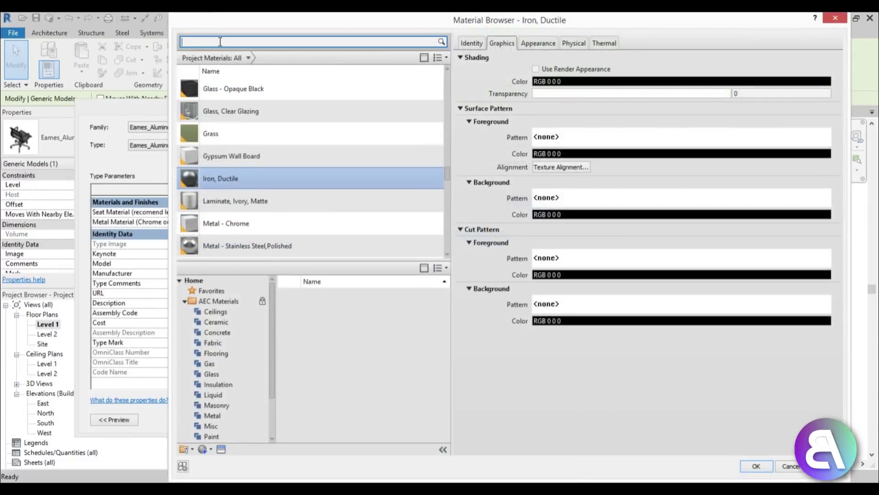
click(232, 156)
key(Return)
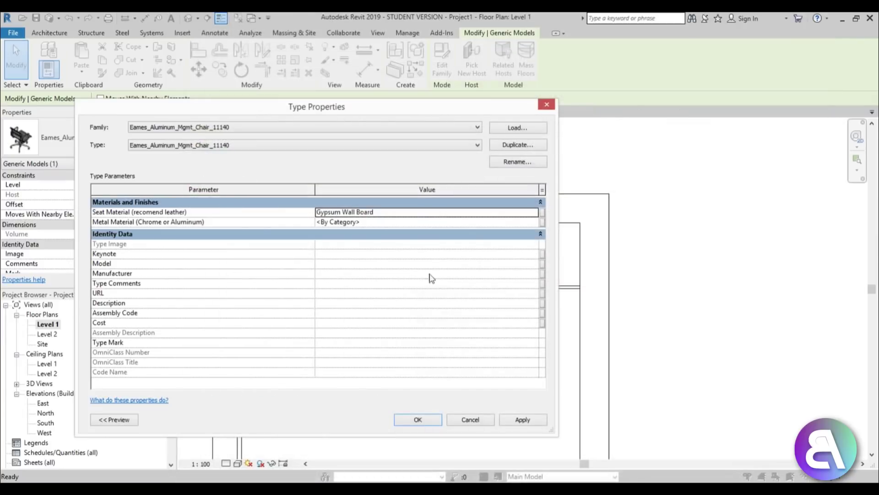
click(534, 223)
click(534, 223)
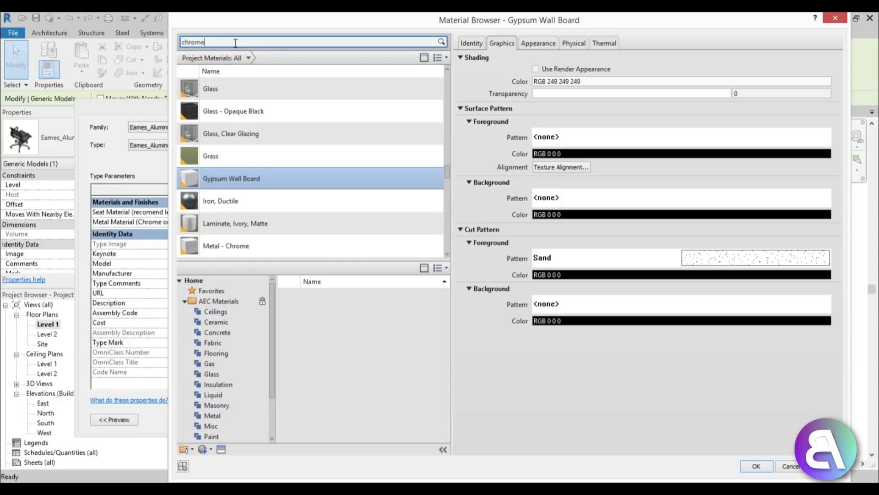
double_click(249, 124)
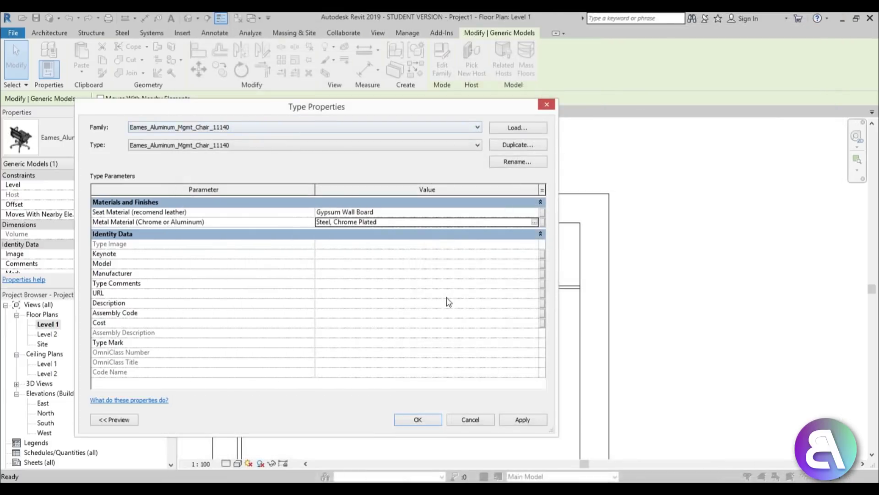
click(437, 424)
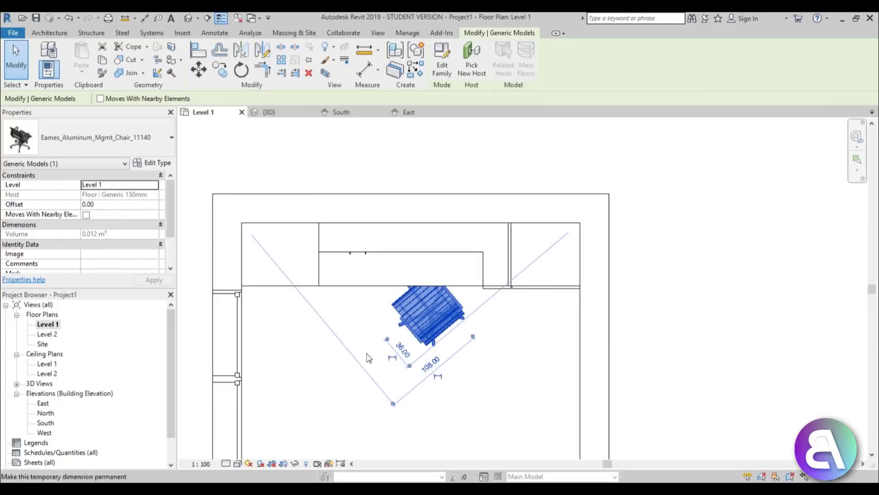
click(359, 321)
Step: Place a Book_18291 component on the Level 1 floor plan at the desk's front edge, to the left of the chair
click(146, 68)
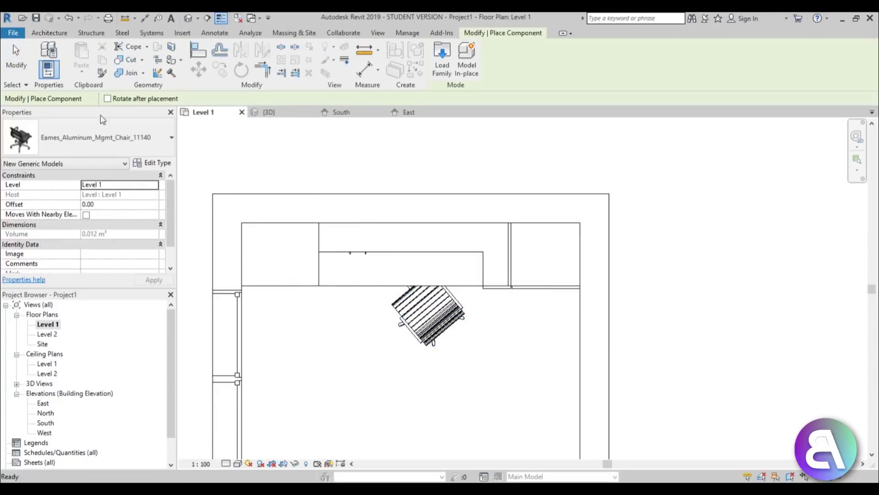
click(101, 135)
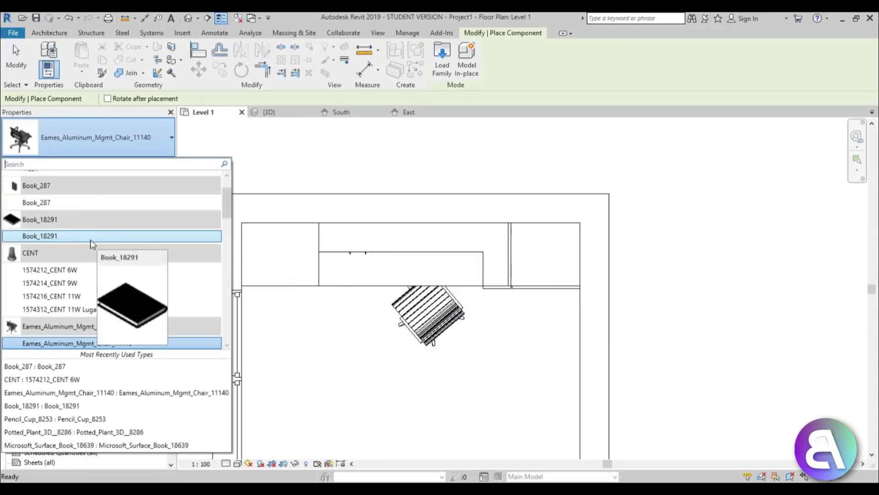
click(80, 235)
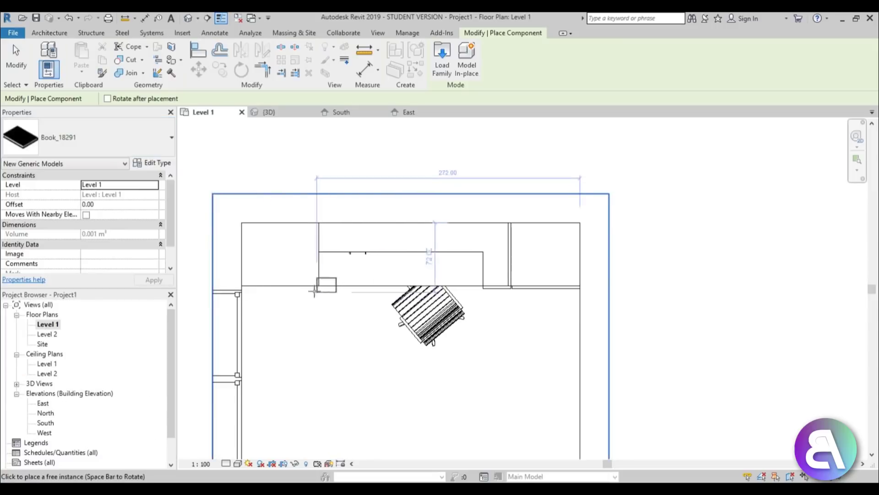
key(Escape)
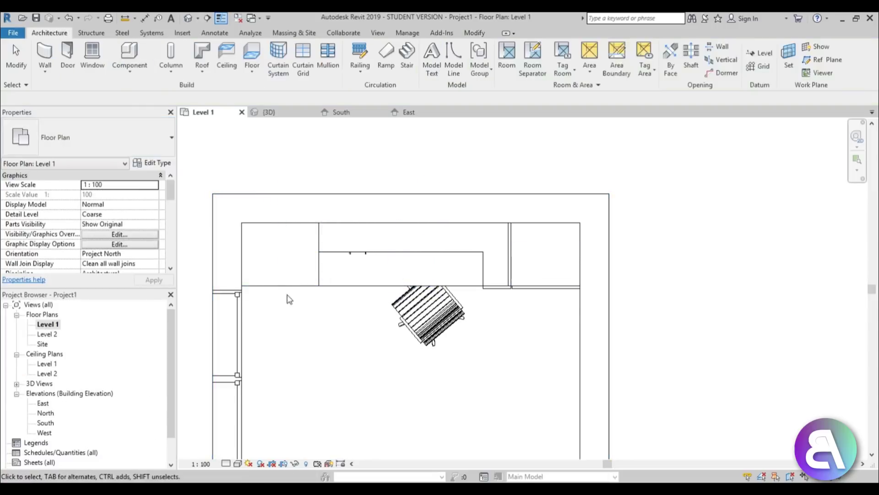
Step: In the South elevation, raise the book from the floor to rest on the desktop, at an offset of 75.00
double_click(46, 423)
scroll(345, 387, up, 5)
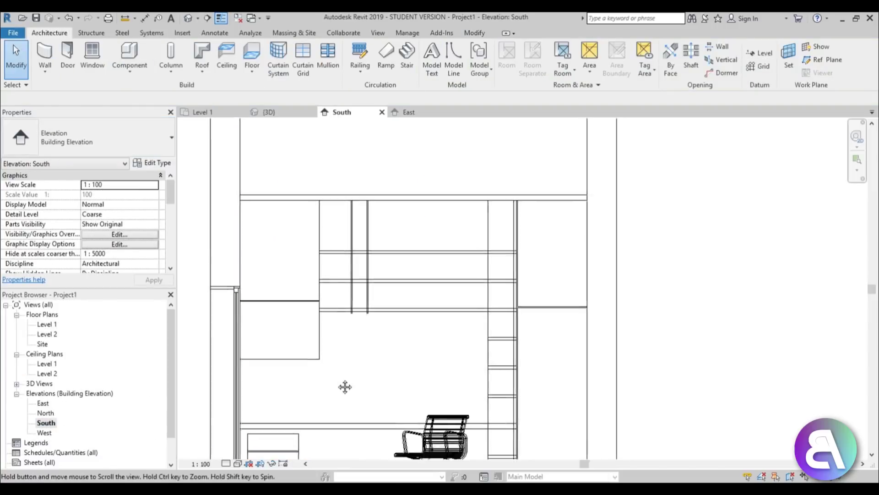
drag(298, 342, 288, 212)
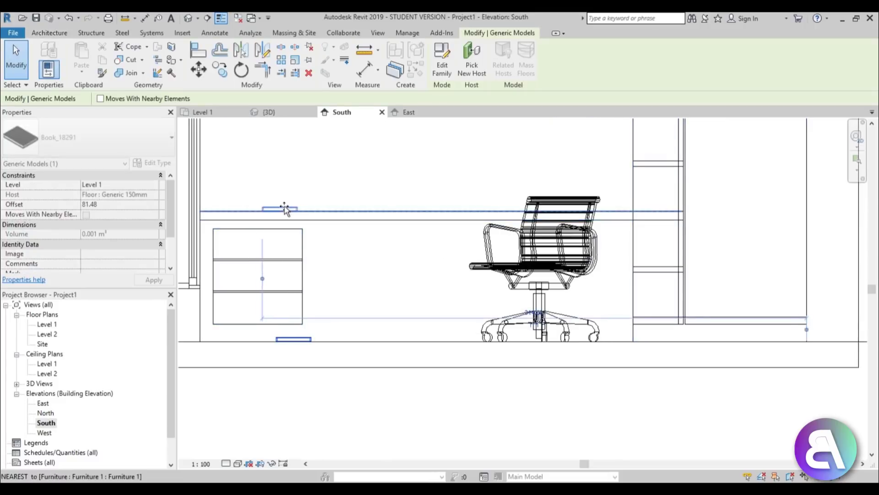
scroll(378, 300, down, 2)
scroll(303, 238, up, 4)
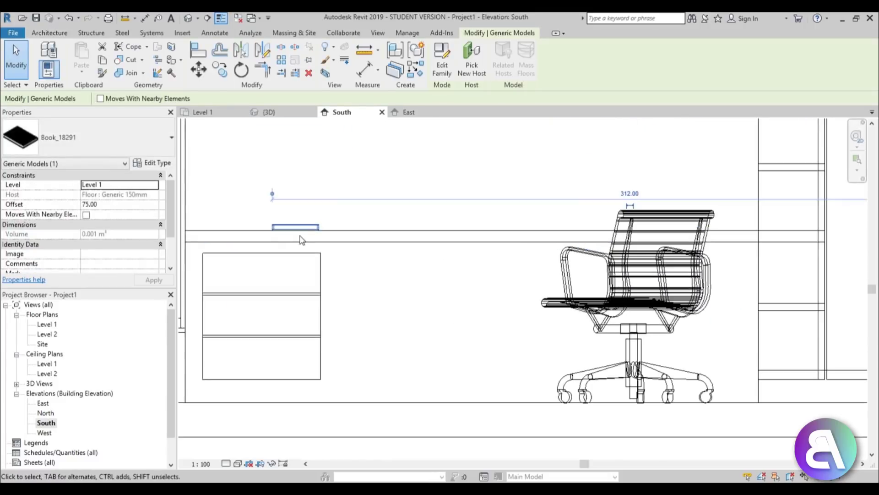
Step: Copy the desktop book to the right part of the lowest wall shelf and lower it to an offset of 191.20
click(222, 77)
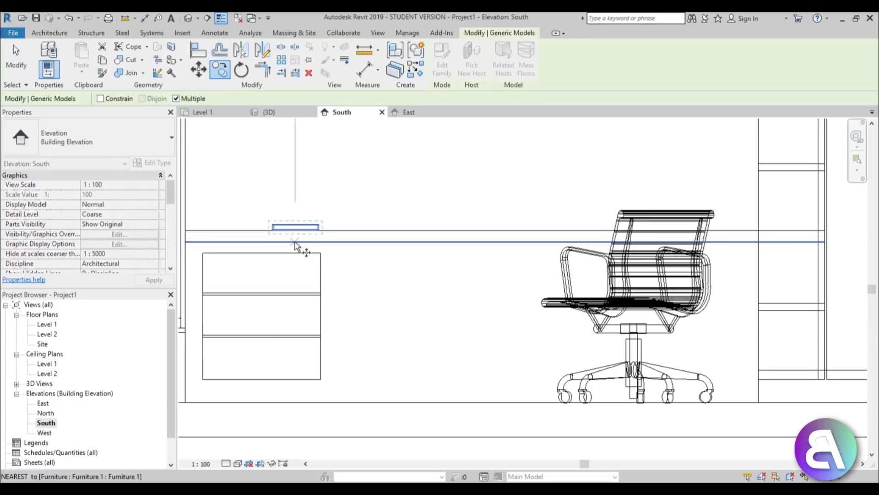
scroll(418, 178, up, 5)
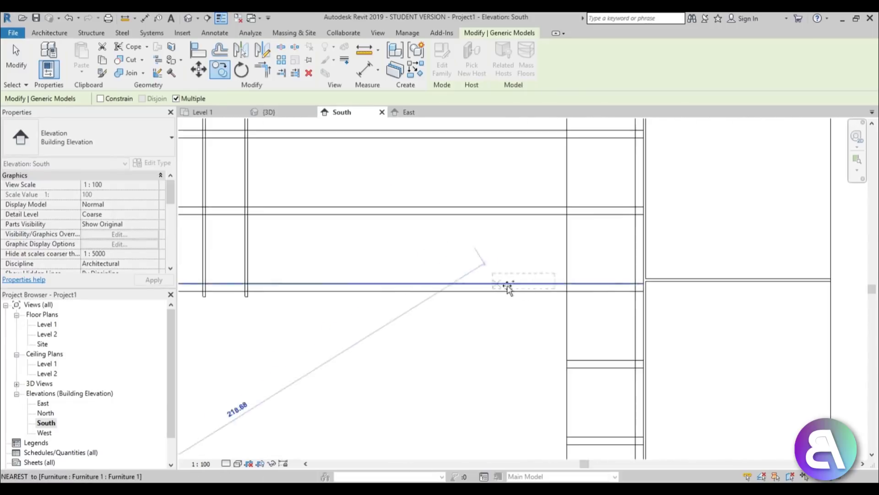
click(413, 283)
key(Escape)
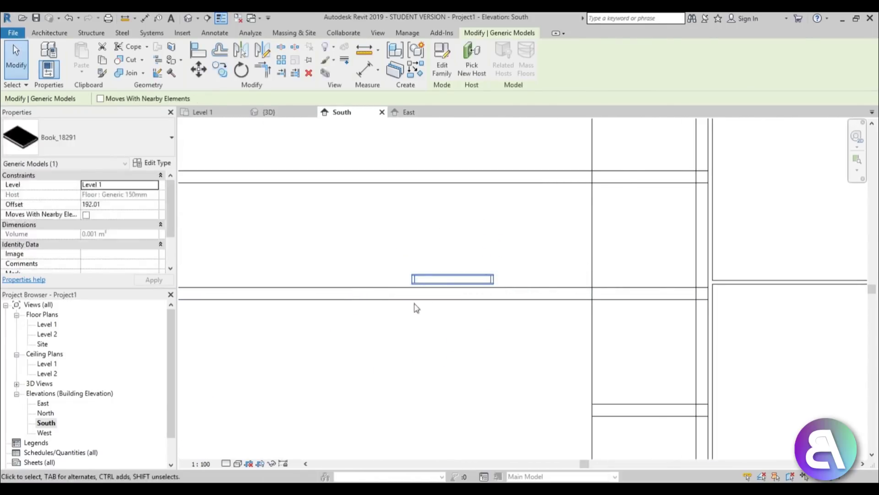
key(Escape)
scroll(451, 274, up, 3)
mouse_move(447, 275)
mouse_down()
mouse_move(444, 289)
mouse_move(443, 281)
mouse_up()
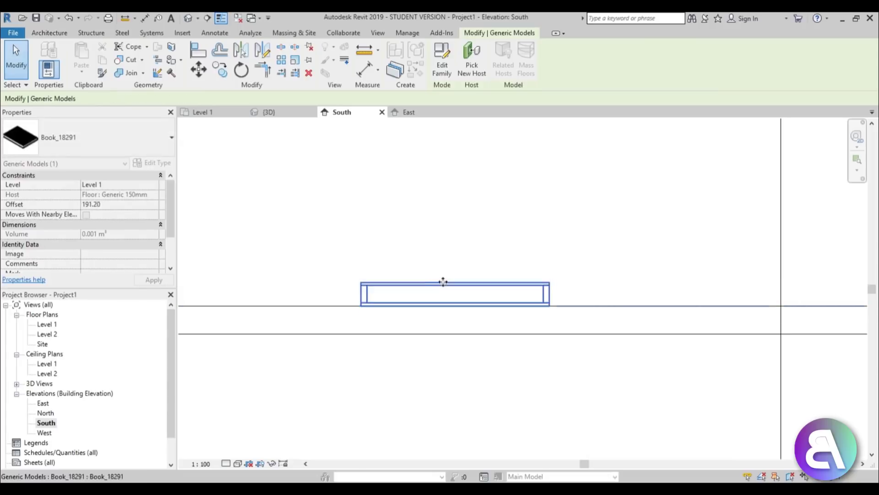
Step: In the 3D view, push the copied book back so it lies fully on the wall shelf
click(17, 383)
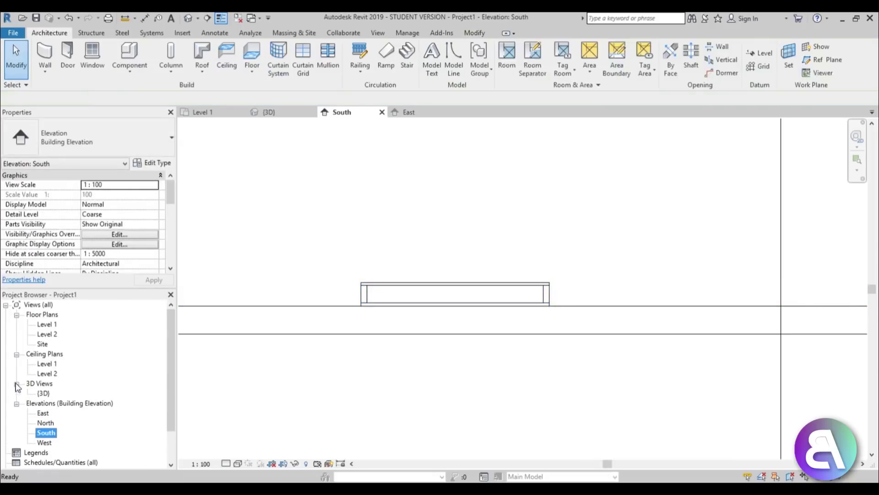
double_click(44, 392)
scroll(449, 299, down, 3)
shift+middle_drag(449, 299, 505, 261)
scroll(562, 183, up, 4)
scroll(515, 166, up, 4)
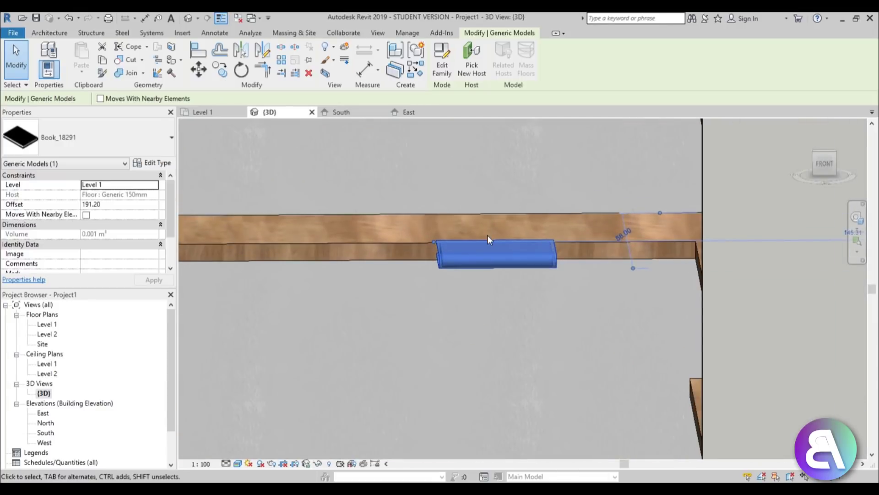
drag(487, 235, 487, 235)
shift+middle_drag(583, 281, 604, 280)
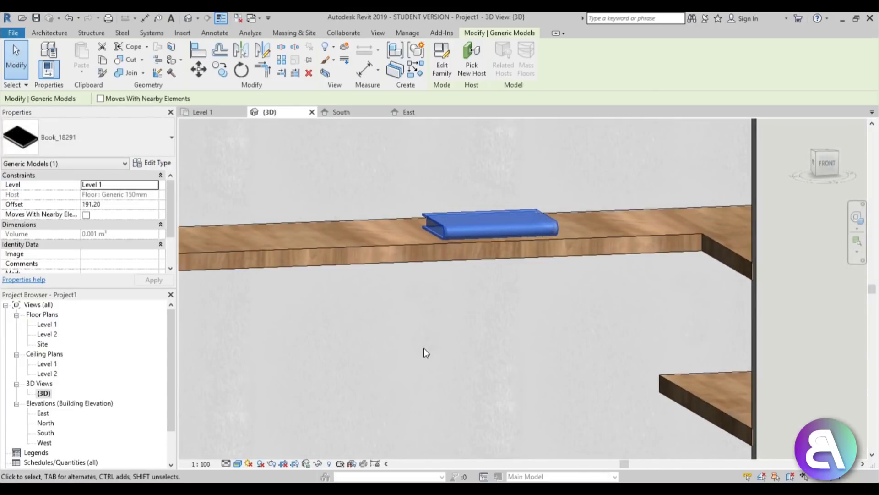
click(426, 353)
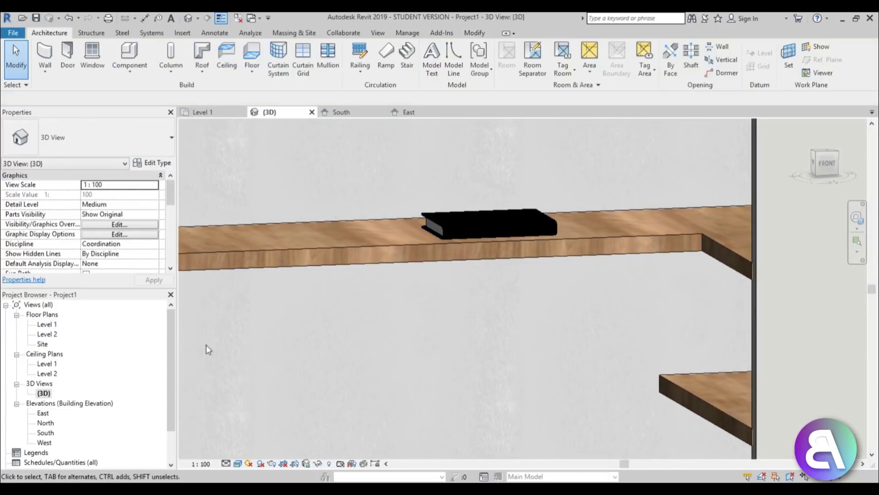
Step: Place a rotated Book_287 component on the Level 1 floor plan near the left end of the wall shelves
double_click(46, 324)
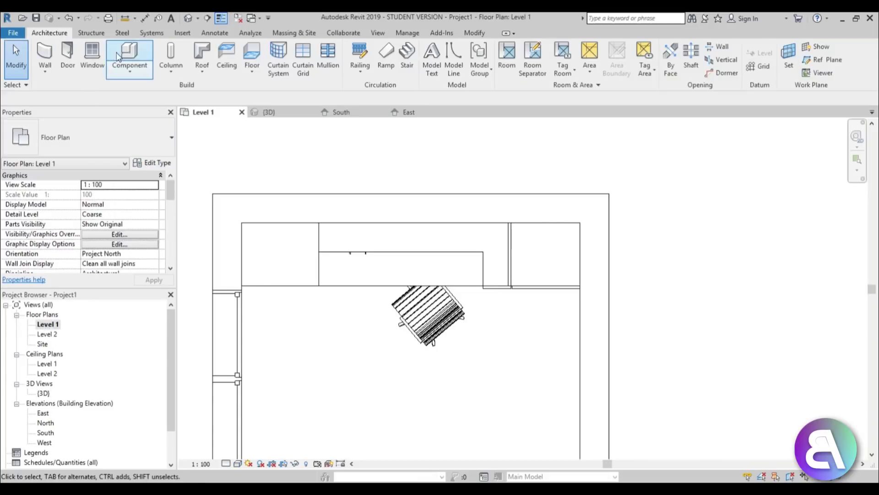
click(118, 56)
click(82, 136)
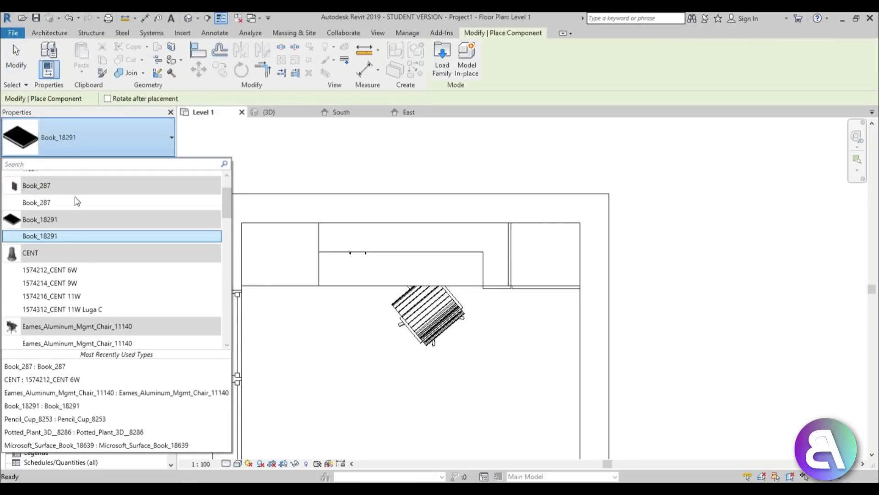
click(76, 202)
scroll(334, 256, up, 4)
key(space)
key(space)
key(space)
key(space)
key(Escape)
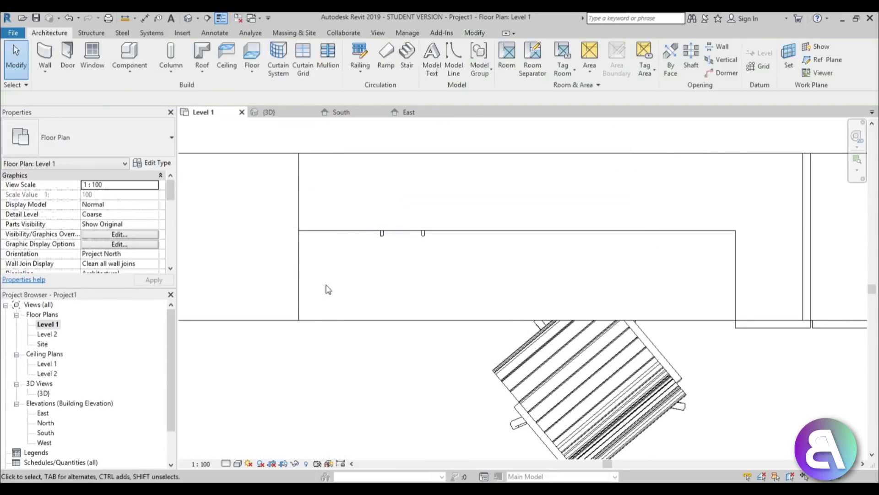
Step: In the South elevation, raise the upright book onto the left end of the lowest wall shelf, at an offset of 191.20
double_click(54, 432)
scroll(322, 386, up, 2)
middle_drag(384, 326, 476, 165)
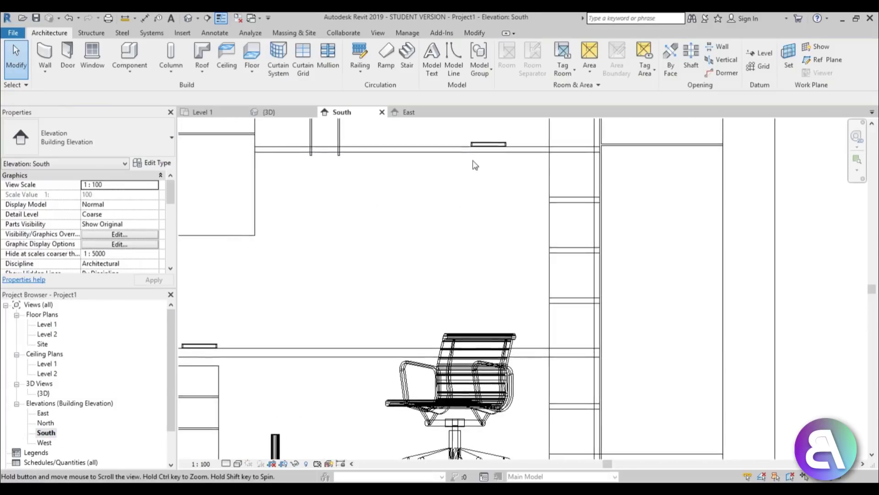
scroll(372, 325, down, 1)
drag(295, 433, 293, 184)
scroll(293, 192, up, 3)
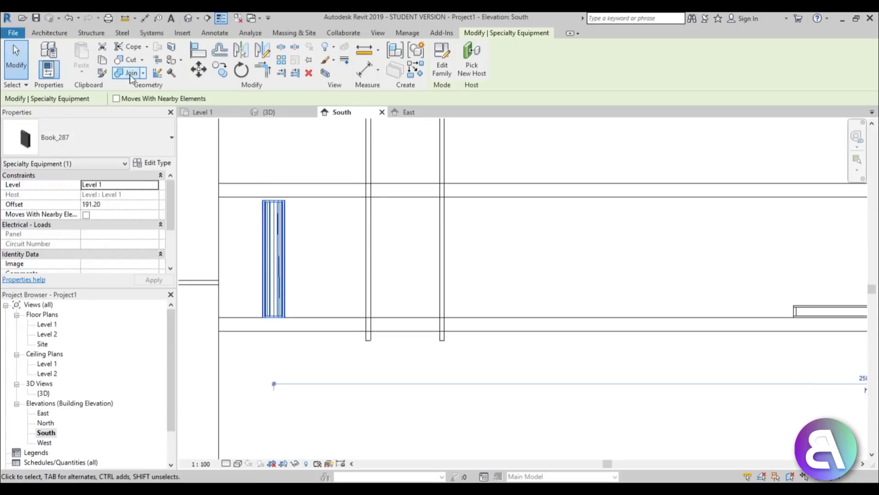
Step: Copy the upright book along the lowest shelf to form a set of three, with a small gap before the last
click(220, 70)
scroll(275, 316, up, 2)
click(296, 326)
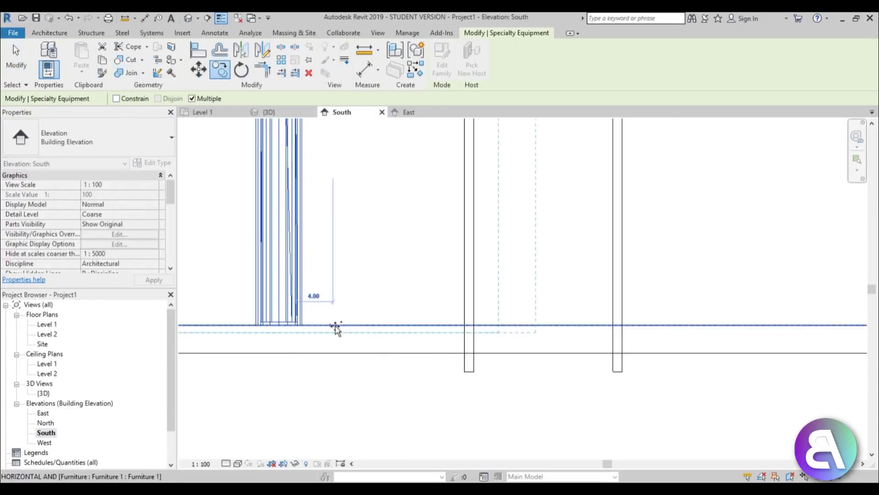
click(399, 327)
key(Escape)
key(Escape)
scroll(411, 309, down, 2)
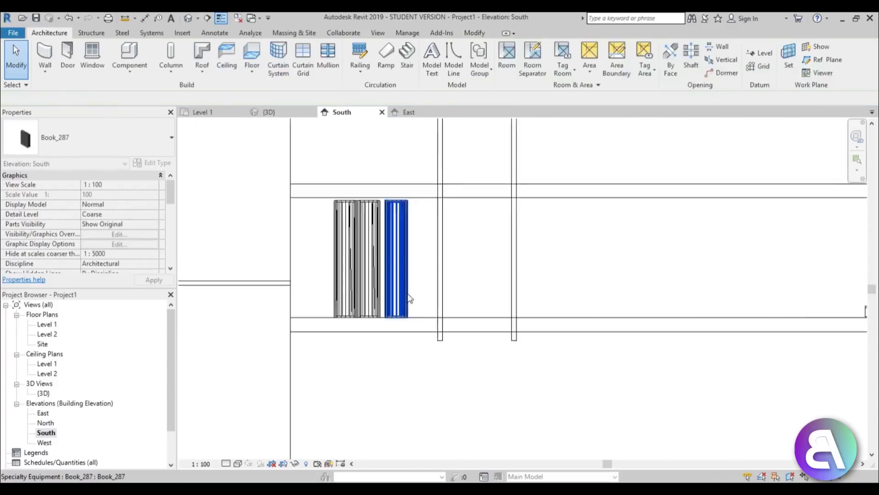
Step: Copy the set of three upright books to the middle wall shelf and to the left end of the shelf above
scroll(410, 298, down, 1)
click(356, 279)
key(c)
key(o)
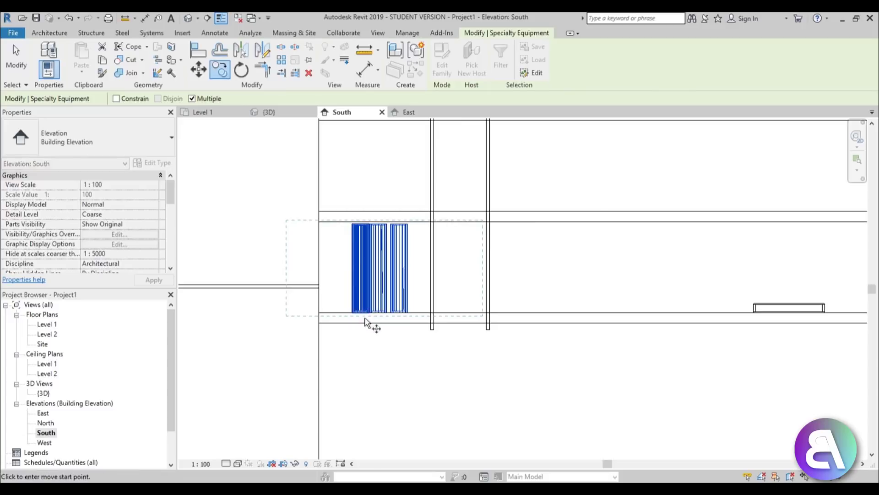
click(355, 313)
middle_drag(537, 218, 450, 300)
click(296, 322)
scroll(300, 327, down, 2)
click(353, 241)
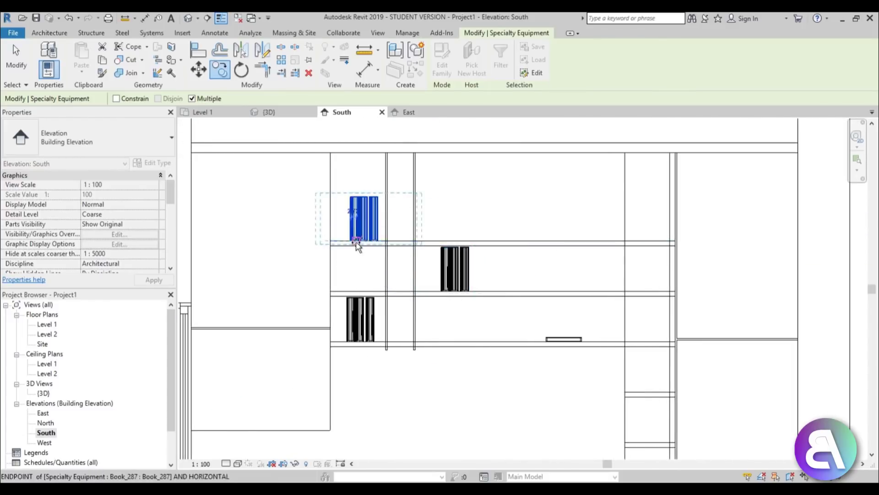
key(Escape)
key(Escape)
Step: Delete one book from the upper shelf's set and copy books on the middle shelf to extend that row to the right
click(374, 237)
key(Delete)
scroll(453, 279, up, 2)
drag(498, 280, 459, 279)
key(c)
key(o)
click(492, 303)
click(534, 298)
key(Escape)
key(Escape)
scroll(417, 280, down, 3)
middle_drag(417, 280, 328, 223)
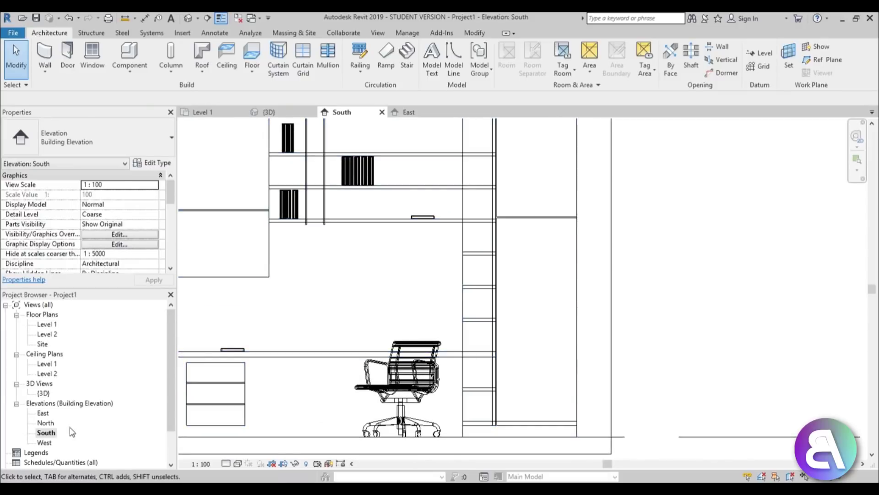
double_click(44, 315)
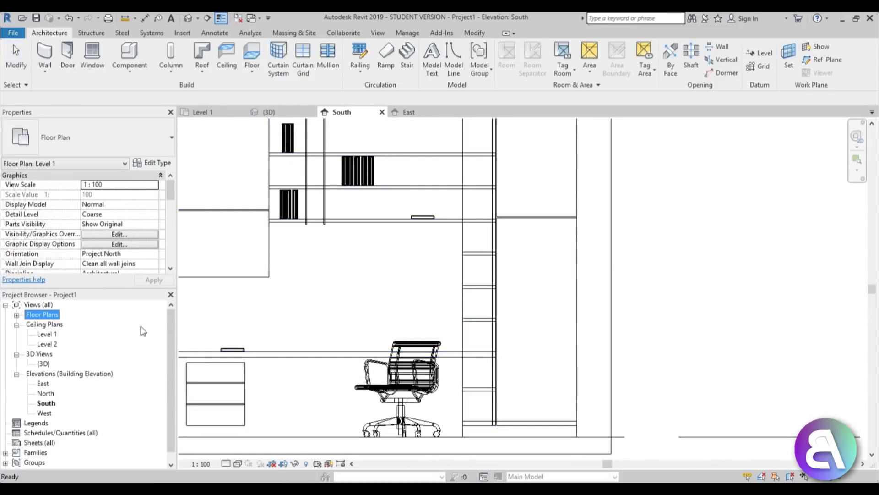
double_click(37, 314)
double_click(46, 324)
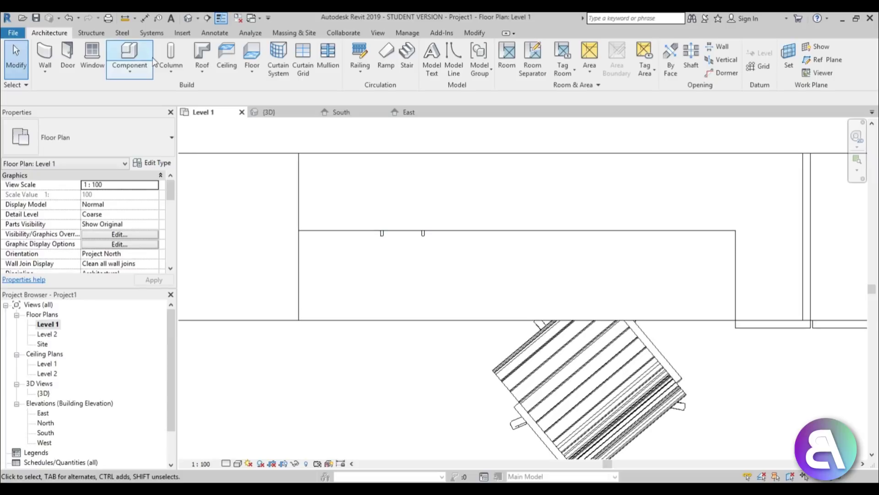
click(132, 68)
click(101, 152)
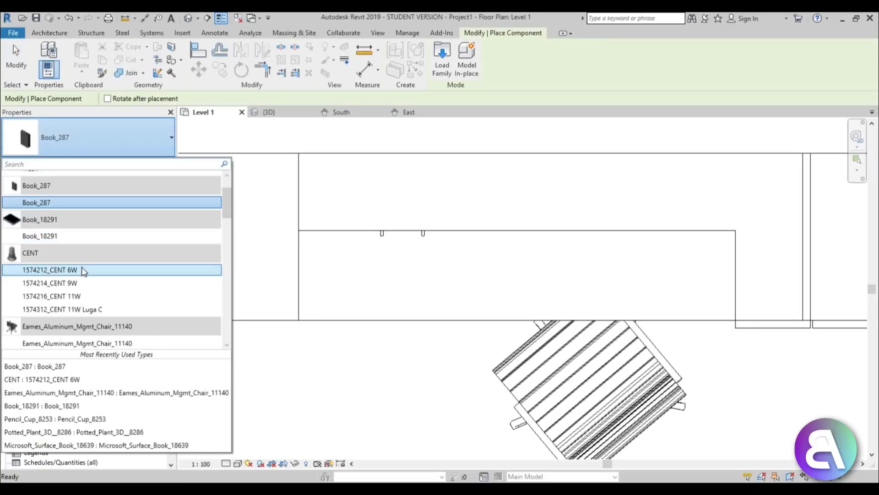
scroll(59, 286, down, 1)
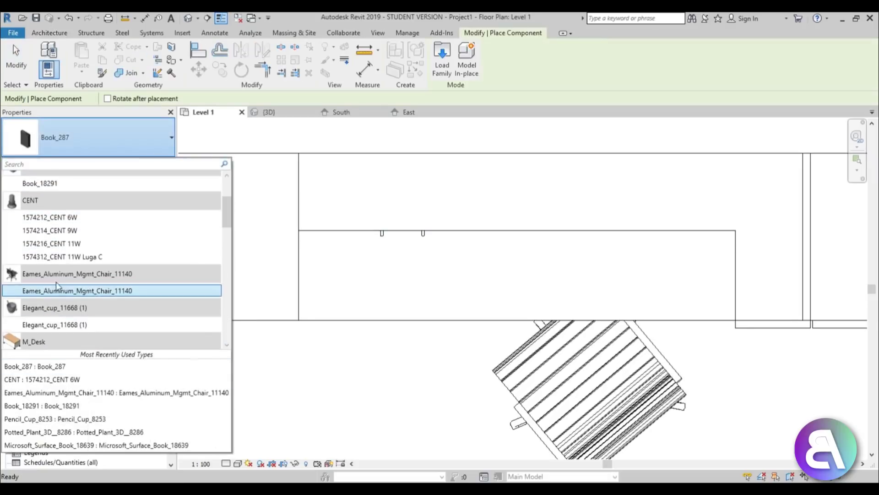
click(67, 243)
key(Escape)
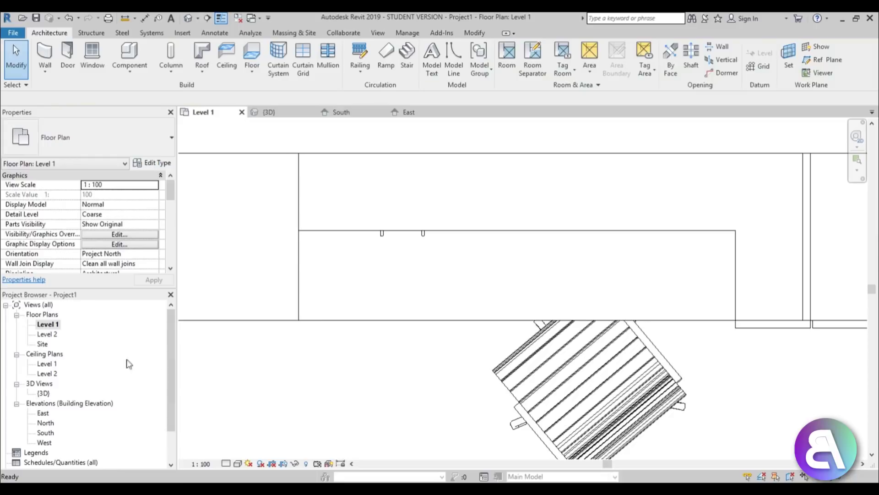
Step: In the Level 1 ceiling plan, place a row of three CENT 11W light fixtures above the desk, 50 cm from the back wall
double_click(46, 365)
scroll(484, 328, down, 3)
middle_drag(485, 328, 464, 265)
click(128, 52)
click(89, 160)
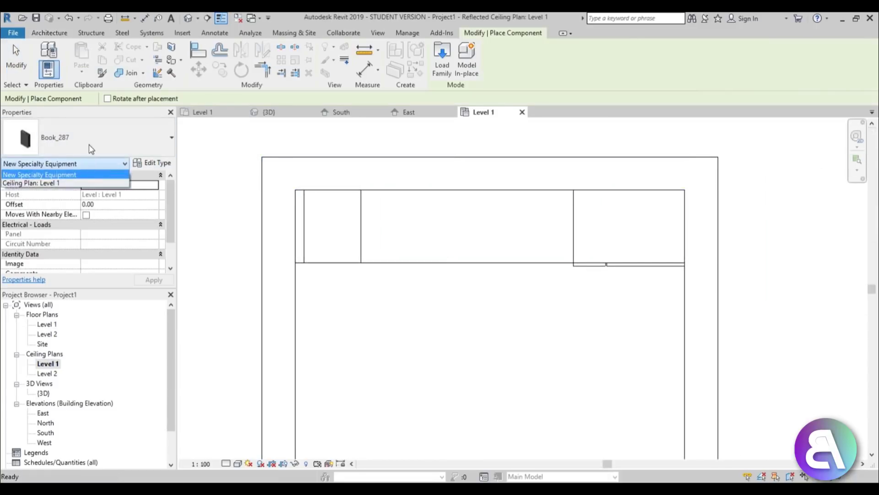
click(89, 145)
click(89, 145)
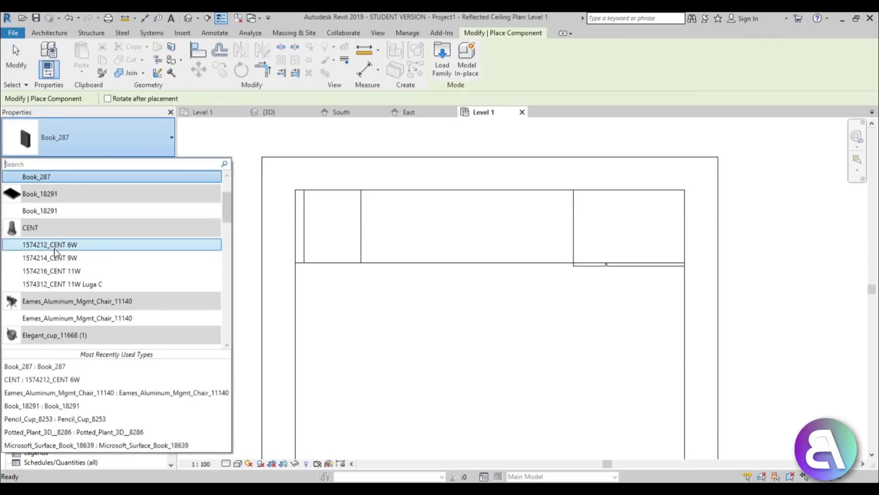
click(52, 272)
scroll(426, 245, up, 3)
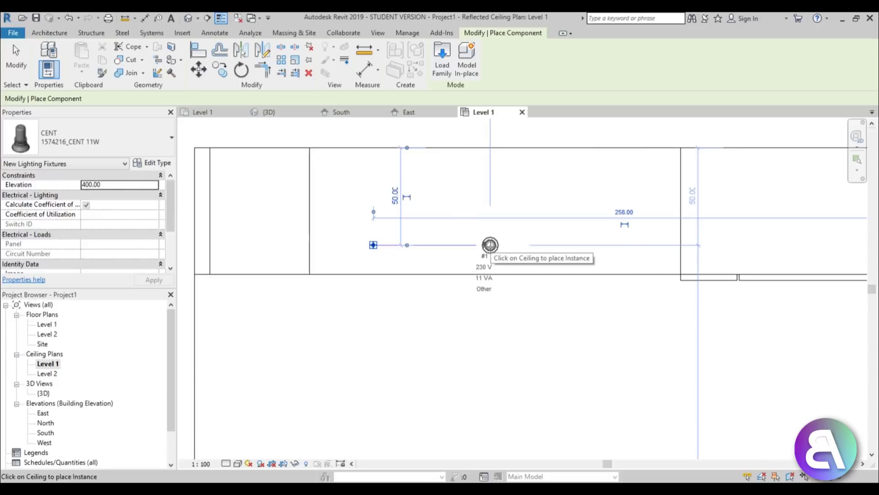
click(630, 245)
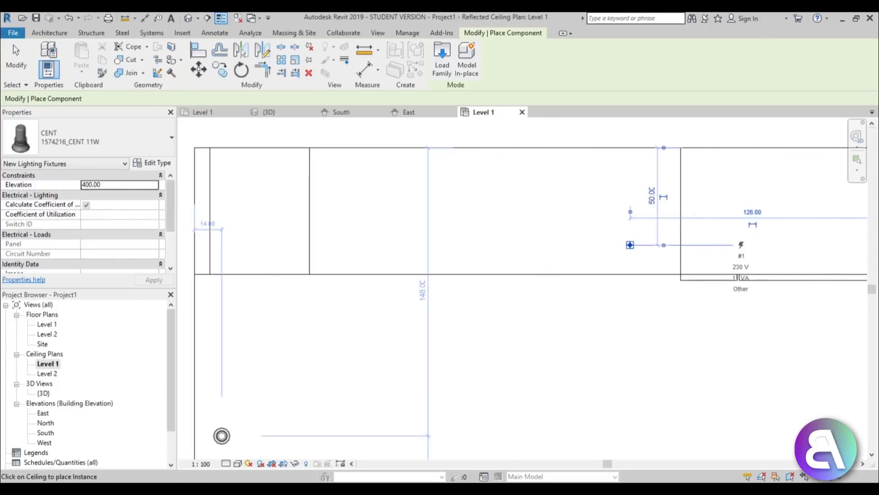
Step: Set the Level 1 ceiling plan's visual style to Wireframe and stop placing fixtures
click(238, 463)
click(259, 405)
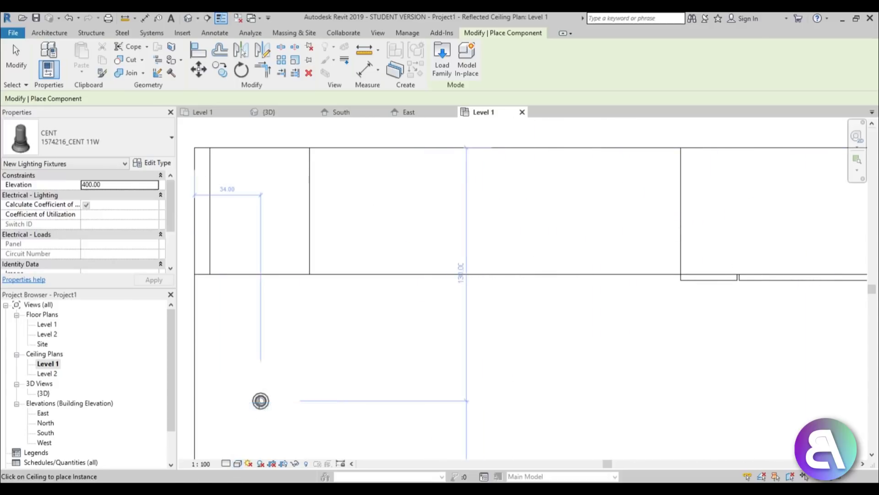
click(237, 463)
click(250, 418)
key(Escape)
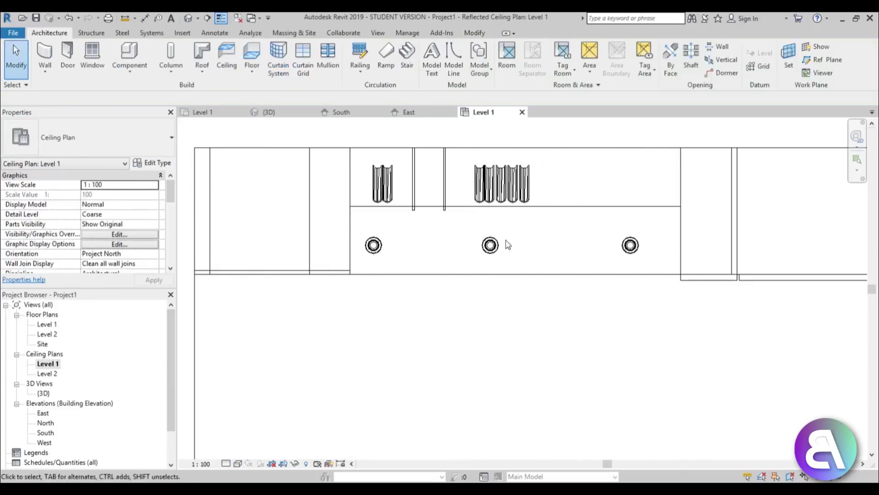
Step: Shift the left and middle ceiling lights along their row to space all three evenly, and check the model in 3D
drag(376, 246, 395, 247)
drag(498, 248, 535, 252)
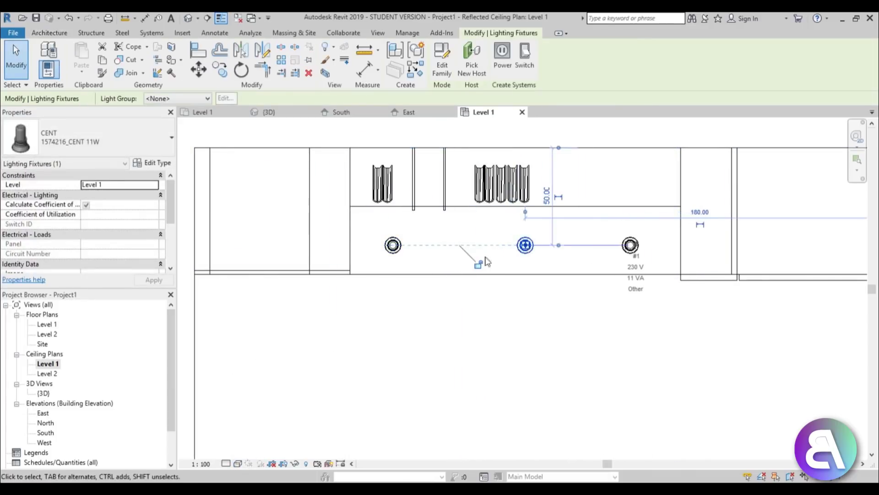
ctrl+drag(397, 258, 406, 258)
click(513, 259)
click(540, 271)
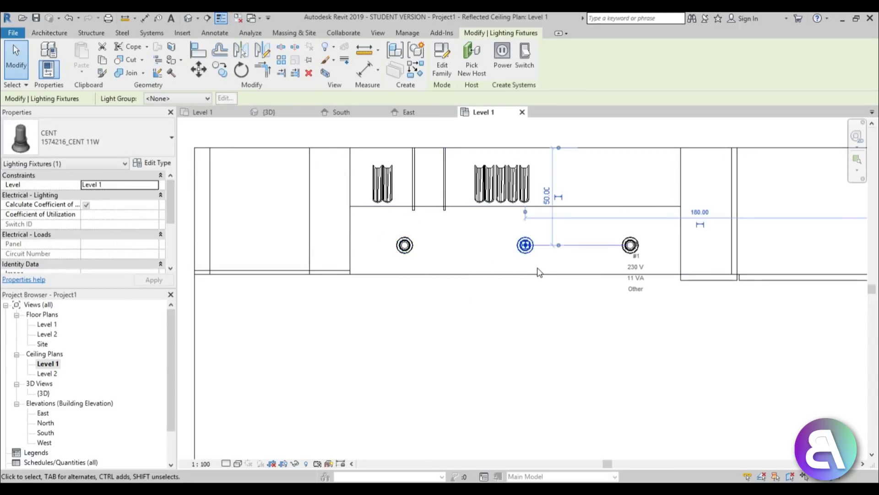
key(Left)
key(Left)
key(Left)
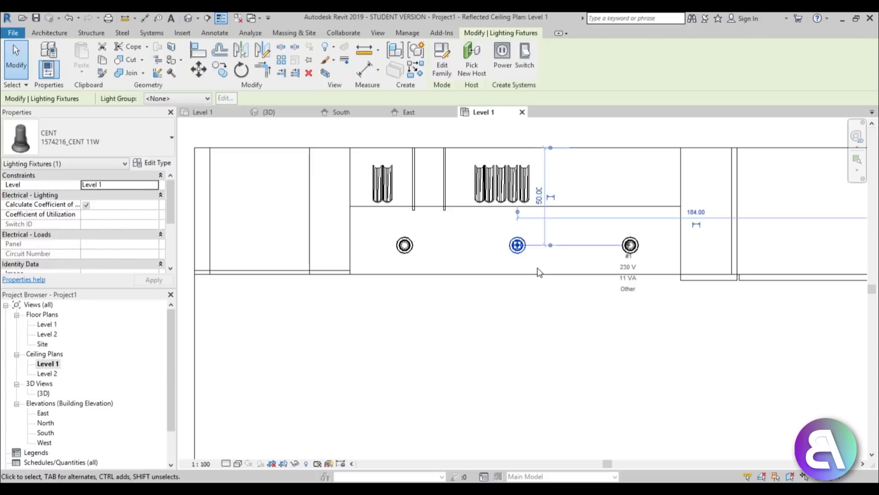
key(Escape)
scroll(504, 253, down, 2)
double_click(45, 392)
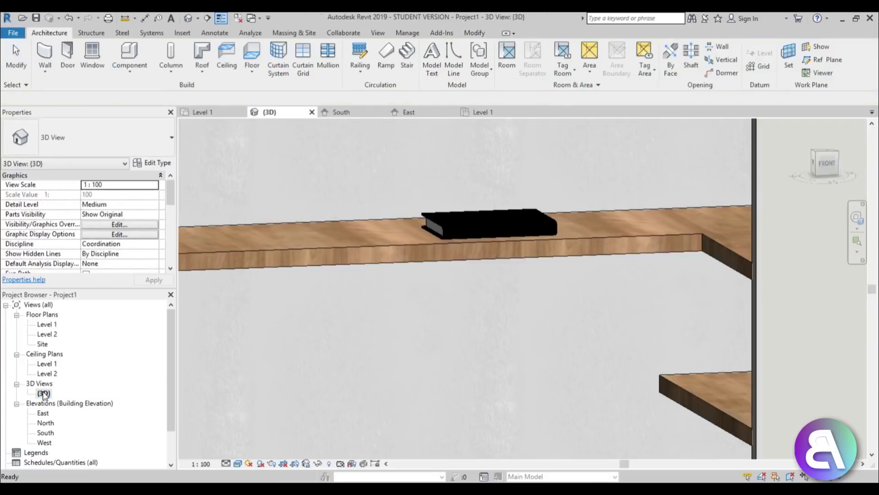
shift+middle_drag(519, 321, 444, 313)
Step: In the Level 1 floor plan, place a Microsoft_Surface_Book_18639 laptop on the desk surface behind the chair
double_click(48, 324)
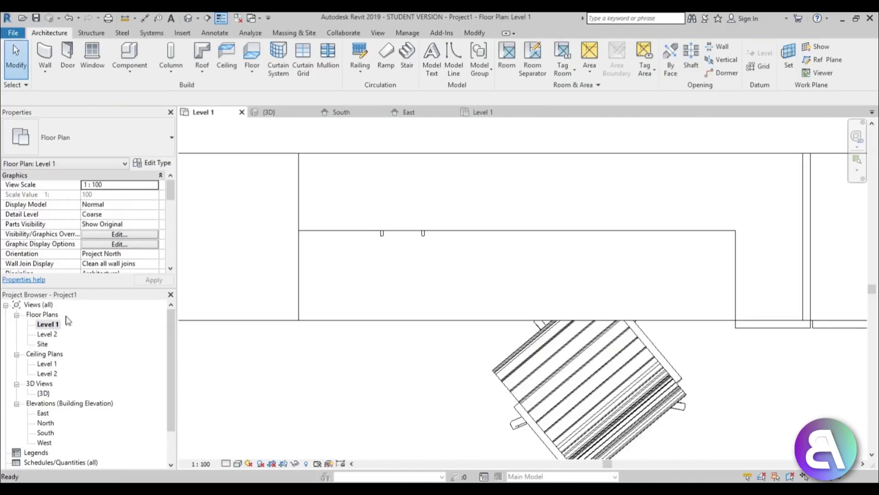
click(123, 50)
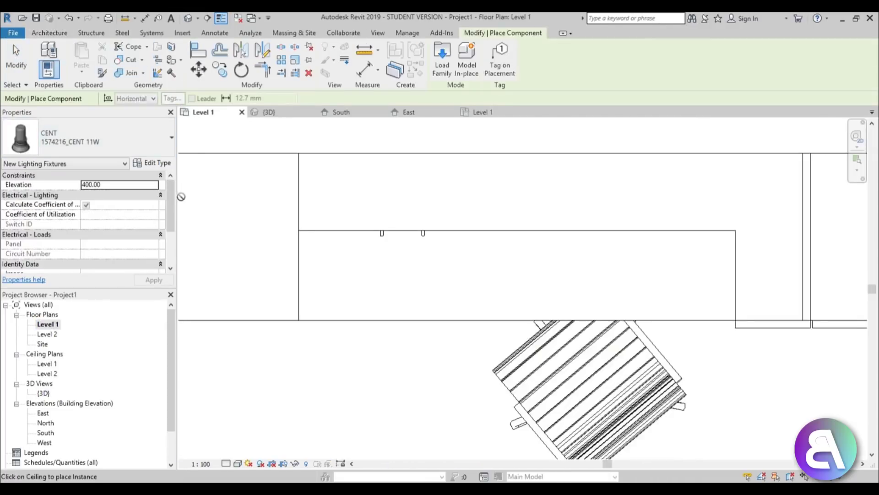
click(87, 152)
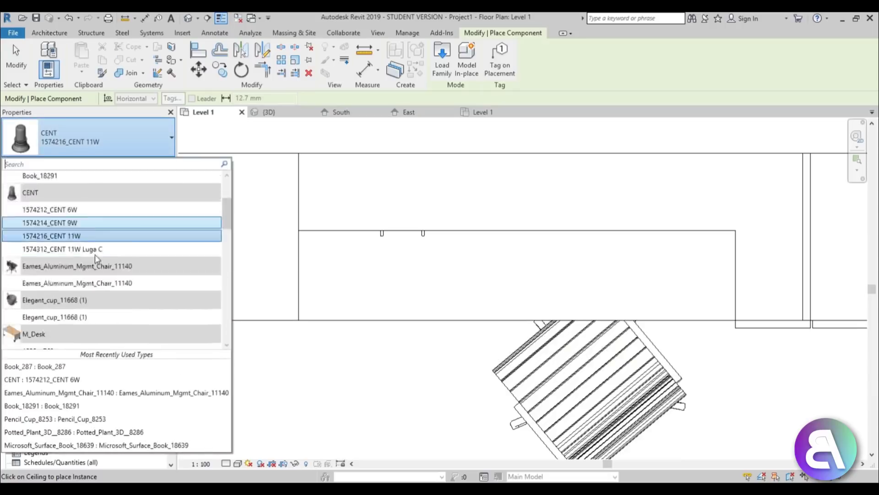
scroll(95, 261, down, 4)
scroll(95, 277, up, 3)
scroll(93, 267, down, 10)
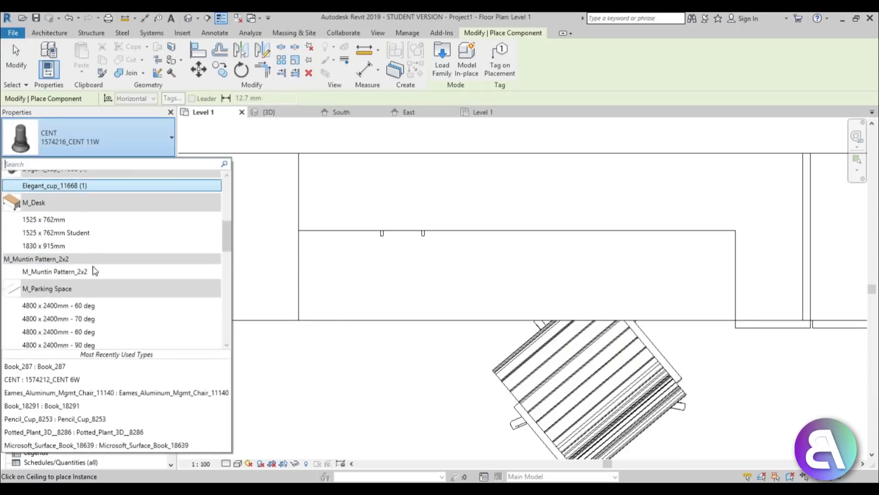
scroll(93, 268, down, 5)
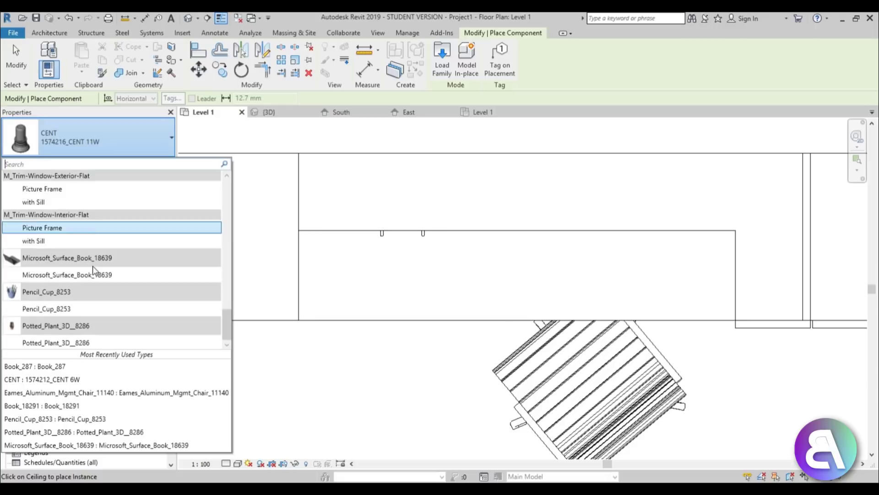
click(92, 270)
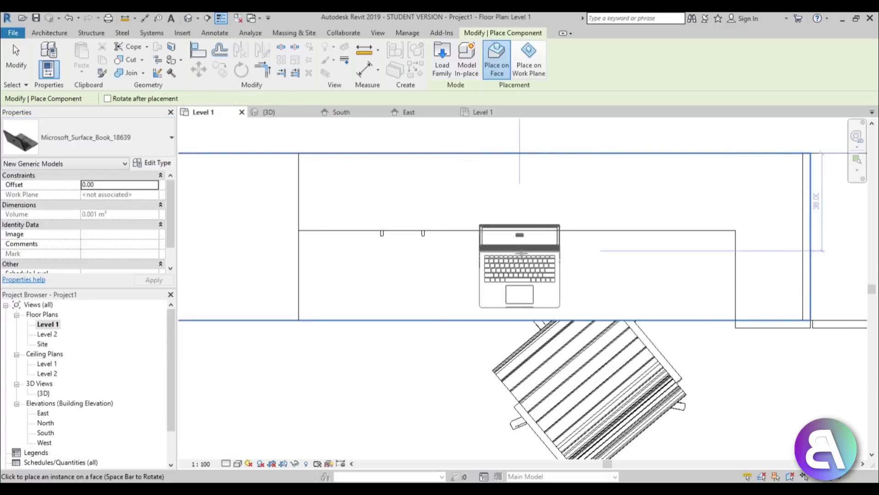
click(534, 248)
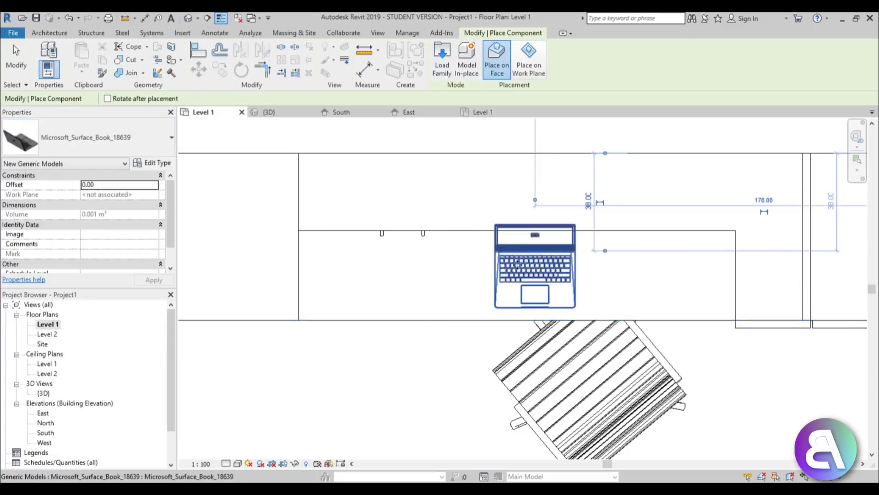
key(Escape)
key(Escape)
Step: Place a Pencil_Cup_8253 component within the desk area of the Level 1 floor plan
click(129, 58)
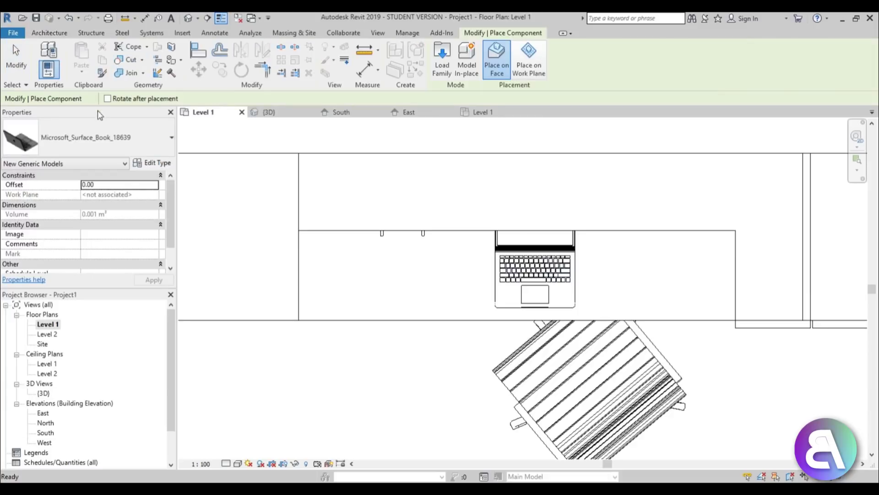
click(96, 137)
click(64, 309)
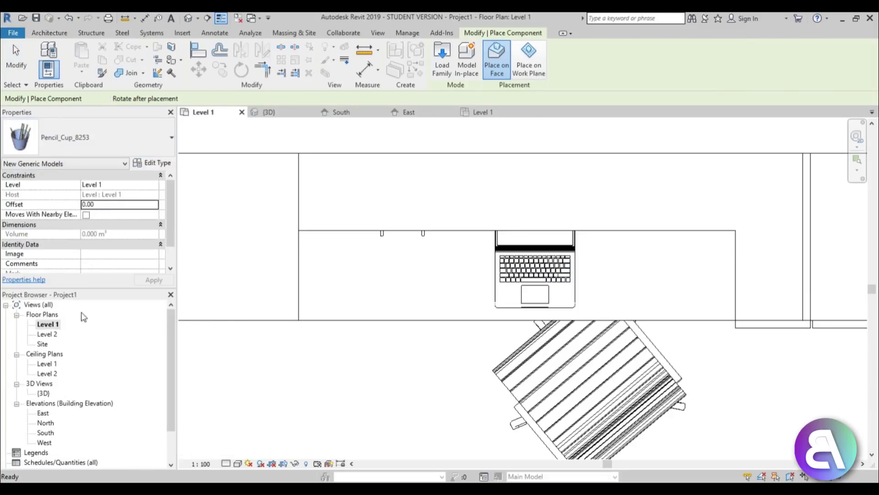
key(Escape)
key(Escape)
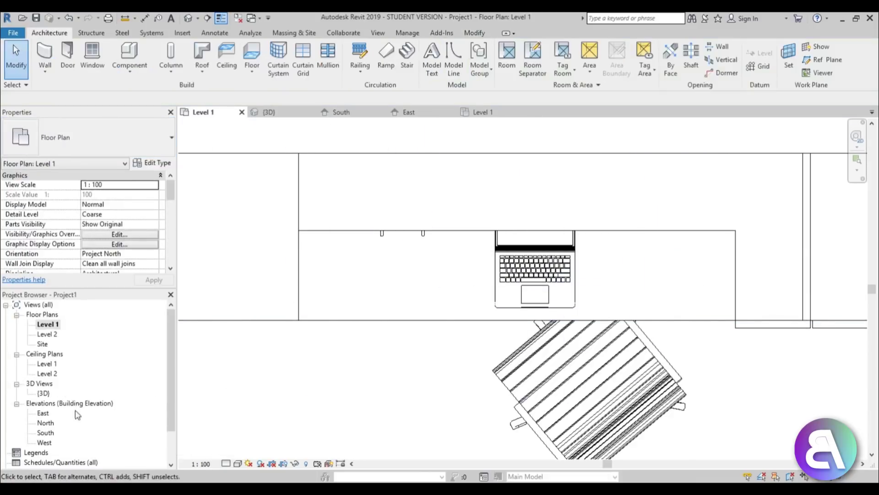
Step: In the South elevation, move the pencil cup onto the desktop beside the flat book, at an offset of 70.00
double_click(46, 432)
scroll(330, 275, down, 2)
scroll(330, 270, up, 3)
click(328, 265)
mouse_move(328, 265)
mouse_down()
mouse_move(313, 298)
mouse_move(273, 302)
mouse_up()
scroll(320, 284, down, 2)
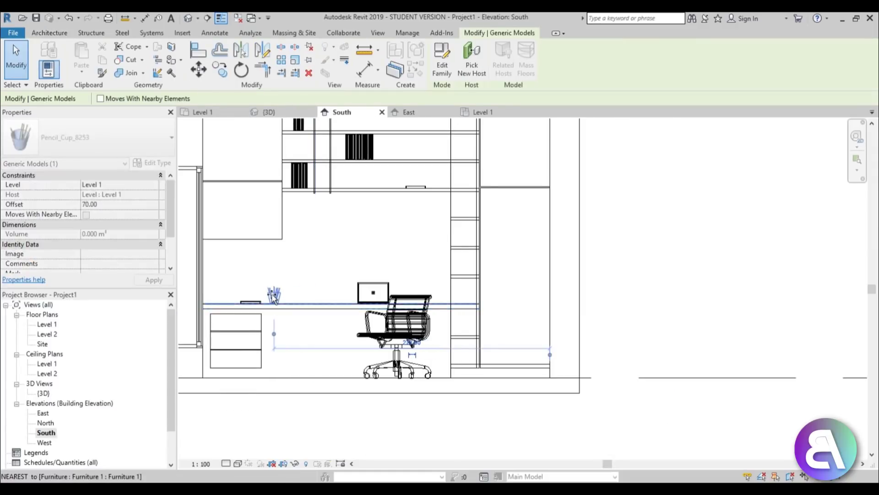
key(Escape)
Step: In the Level 1 floor plan, place a Potted_Plant_3D__8286 on the floor beside the window, in front of the desk's left end
double_click(54, 324)
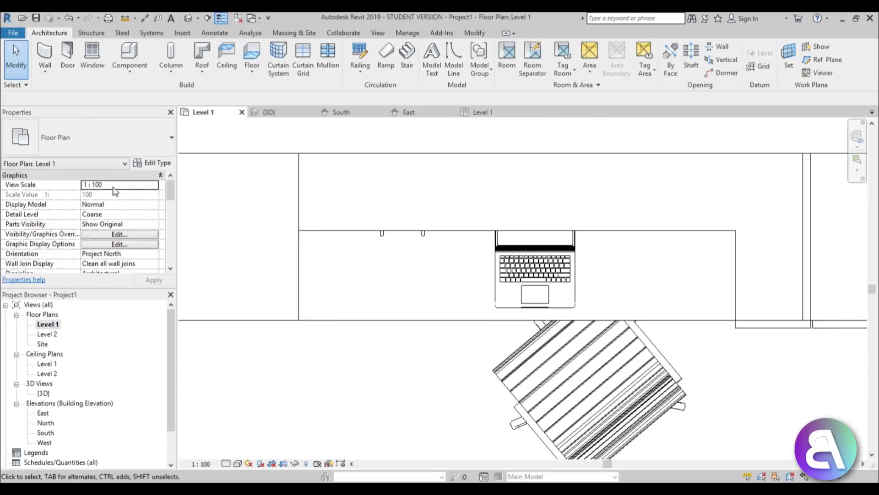
click(110, 72)
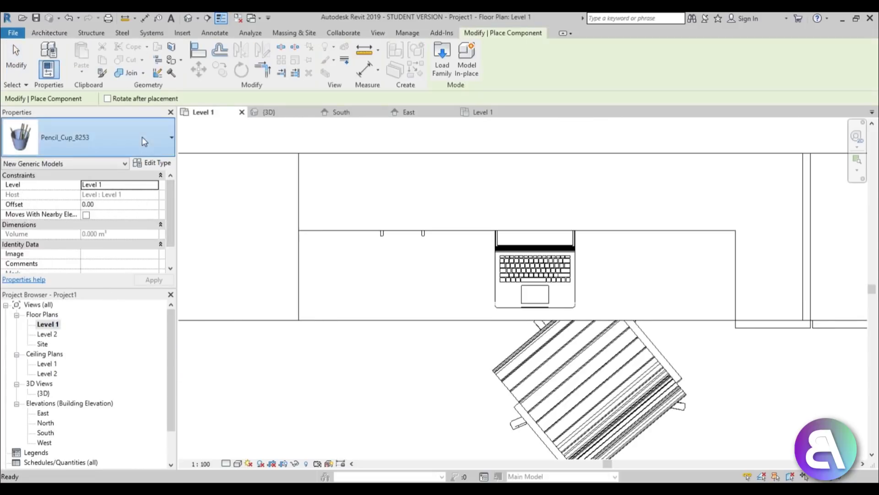
click(142, 137)
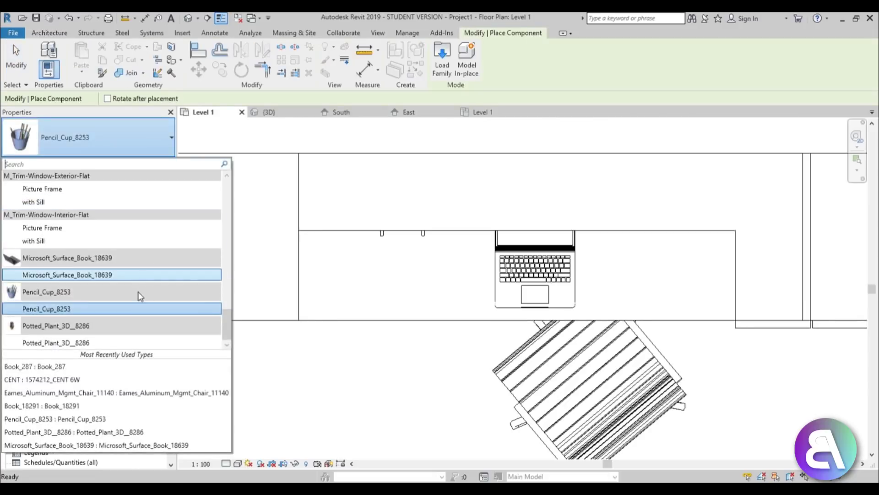
click(70, 343)
scroll(266, 316, down, 3)
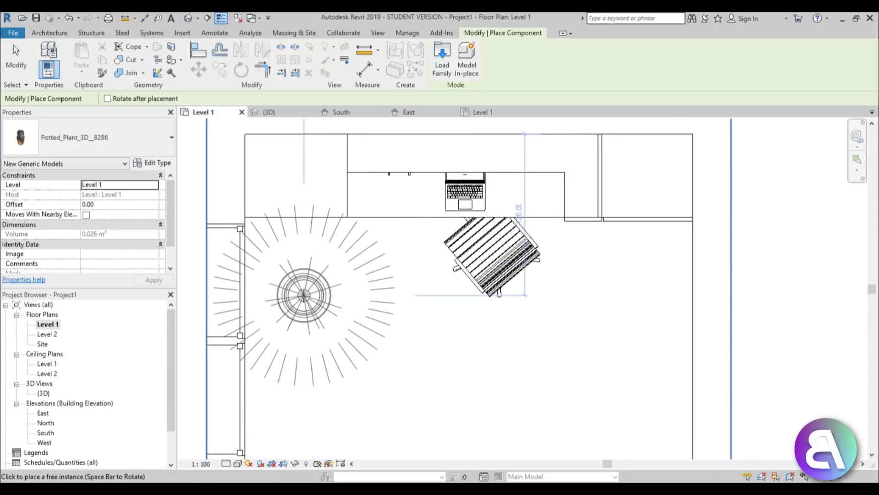
click(300, 296)
key(Escape)
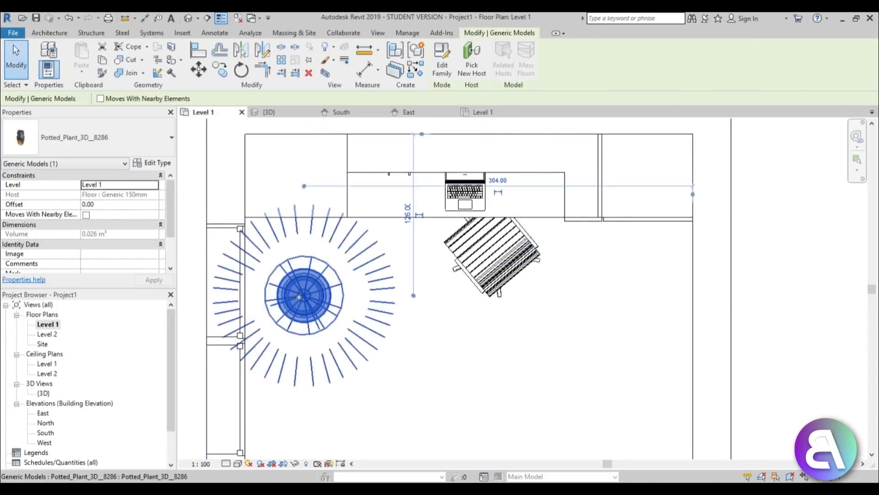
click(112, 147)
Step: Examine the potted plant and the furnished desk area in 3D, and return to the Level 1 floor plan
click(188, 18)
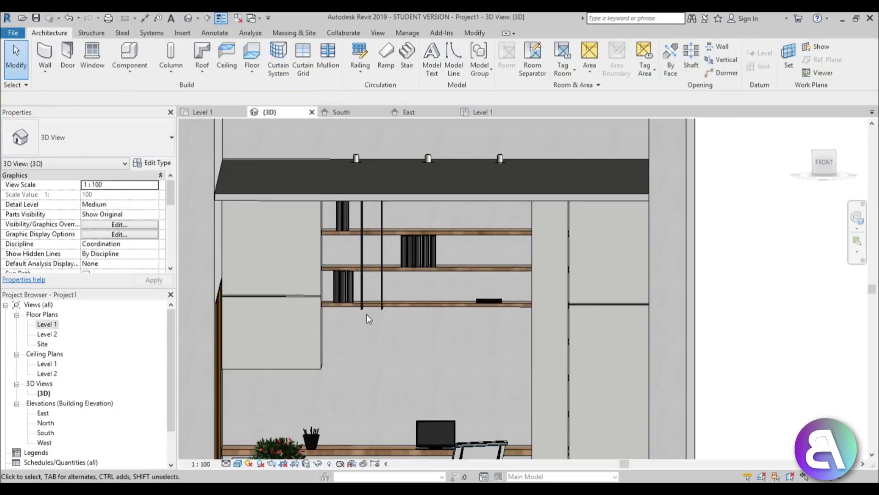
scroll(366, 315, down, 3)
shift+middle_drag(366, 316, 284, 366)
scroll(277, 437, up, 3)
middle_drag(277, 438, 315, 364)
click(313, 349)
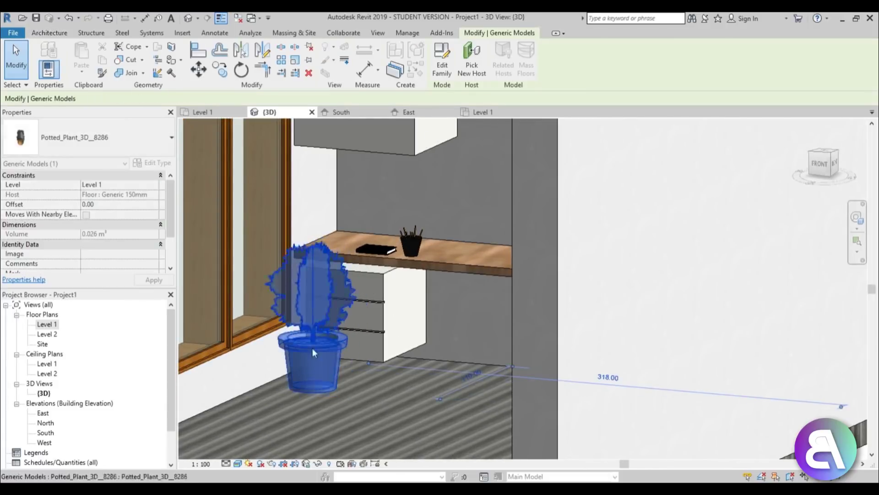
click(333, 406)
scroll(333, 406, down, 2)
shift+middle_drag(334, 407, 374, 393)
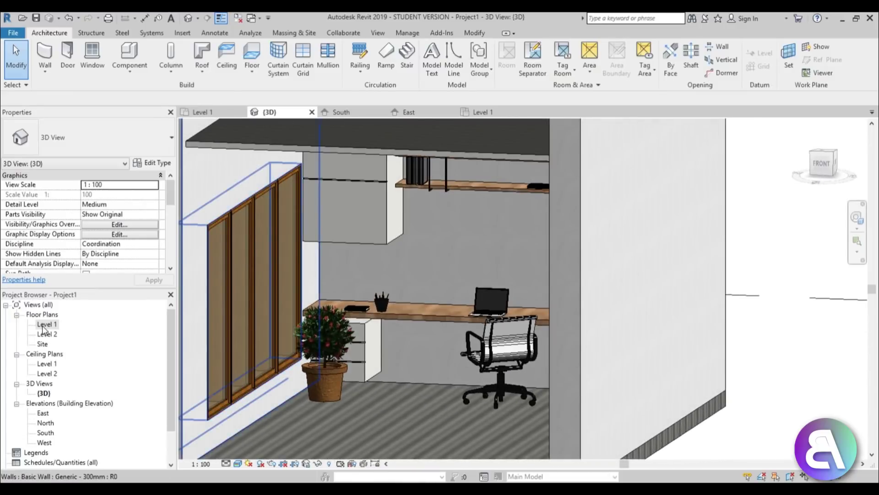
double_click(43, 327)
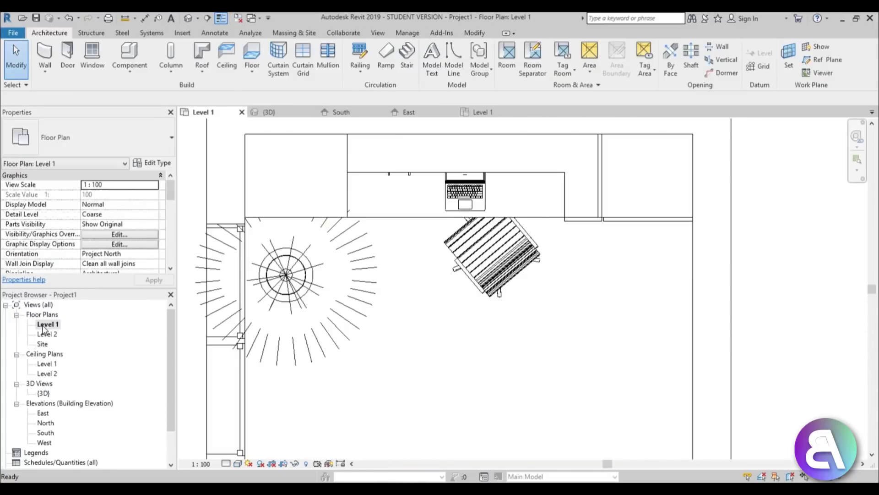
Step: Place an Elegant_cup_11668 (1) component on the desk area beside the laptop in the Level 1 floor plan
click(145, 66)
click(105, 139)
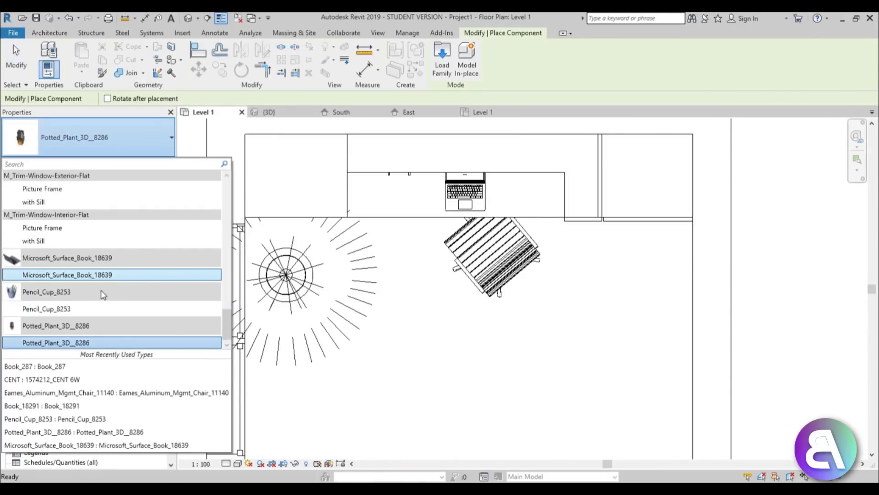
scroll(73, 291, up, 10)
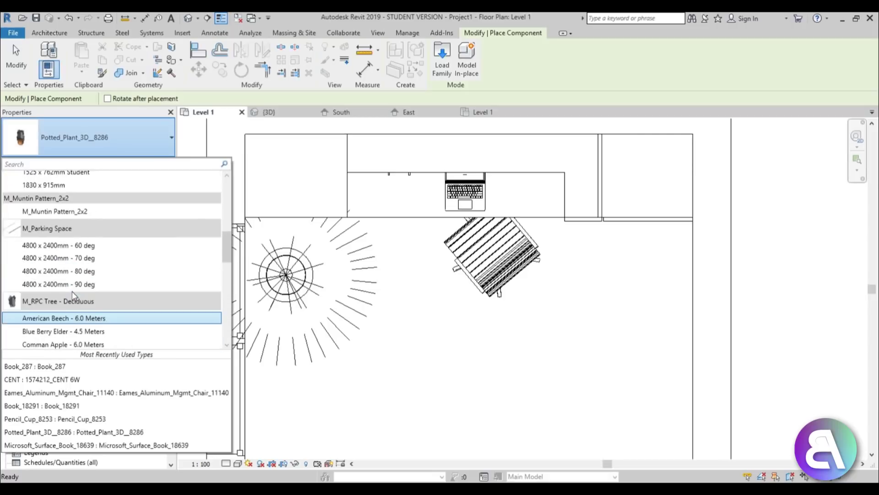
scroll(59, 298, up, 5)
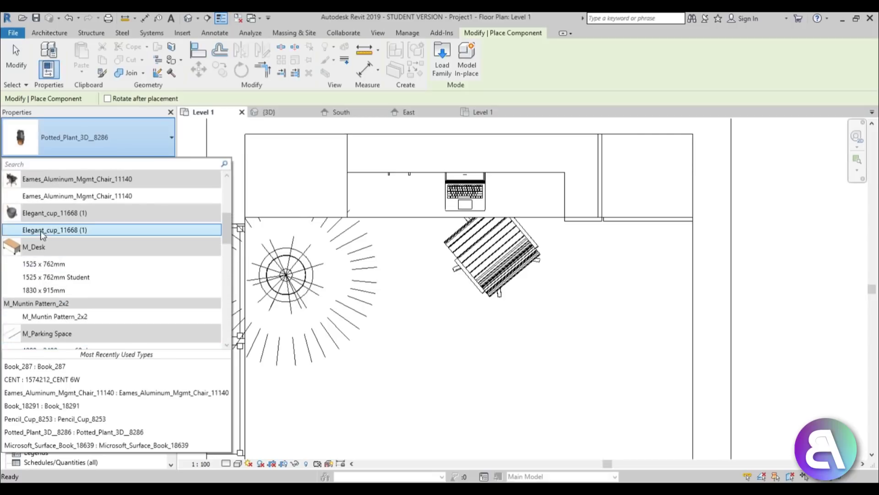
click(43, 230)
scroll(414, 200, up, 2)
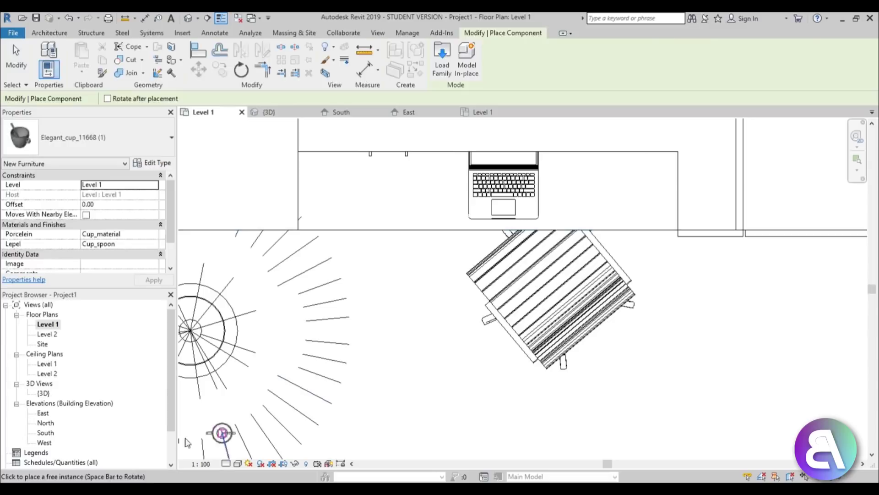
key(Escape)
Step: In the South elevation, raise the cup from the floor onto the desktop between the pencil cup and the laptop
double_click(46, 432)
scroll(321, 373, up, 3)
drag(341, 378, 341, 191)
scroll(348, 207, up, 3)
key(Escape)
scroll(340, 190, down, 3)
scroll(335, 239, down, 3)
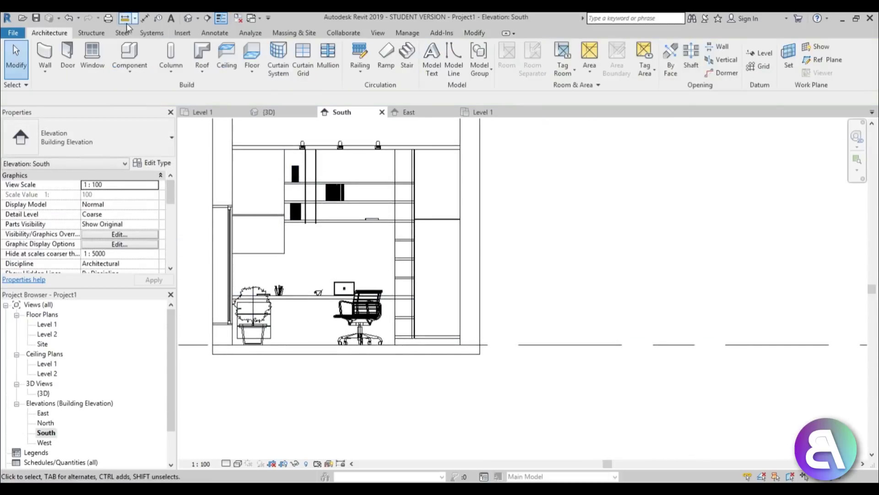
Step: From the Level 1 floor plan, create a perspective camera view looking from the room's open end toward the desk, at a 175.00 offset
click(192, 21)
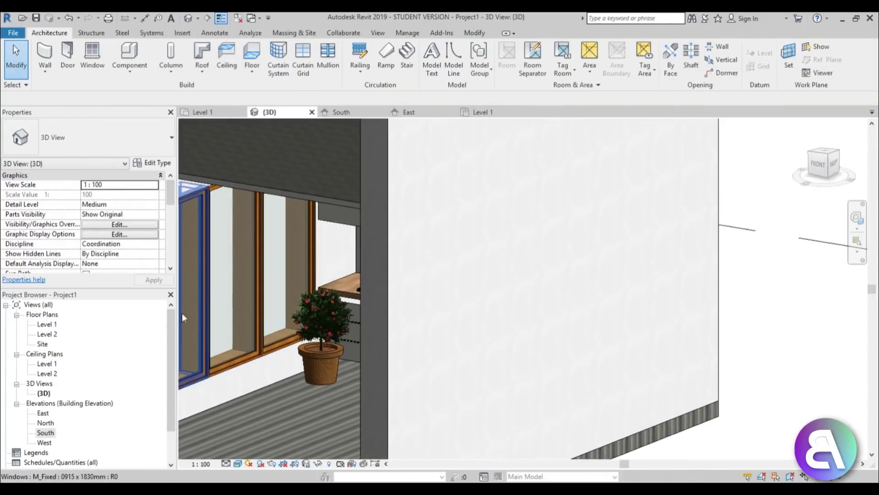
double_click(44, 324)
scroll(296, 190, down, 3)
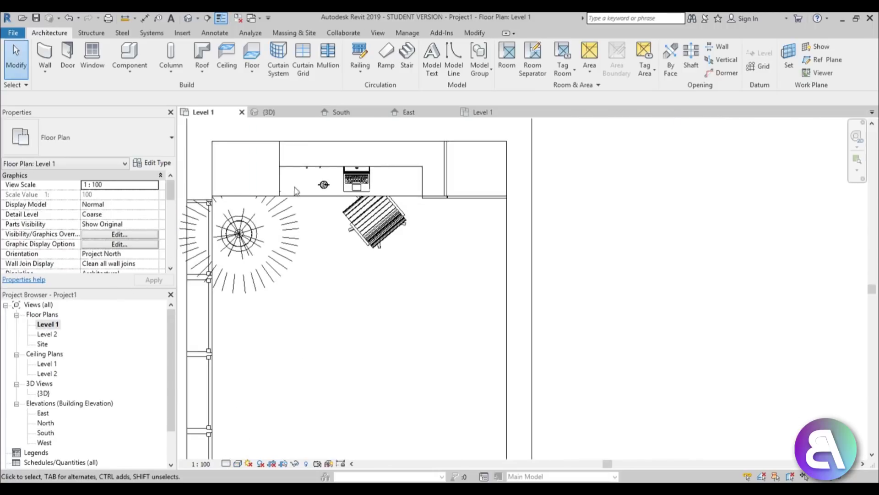
click(197, 20)
click(208, 42)
scroll(426, 270, down, 3)
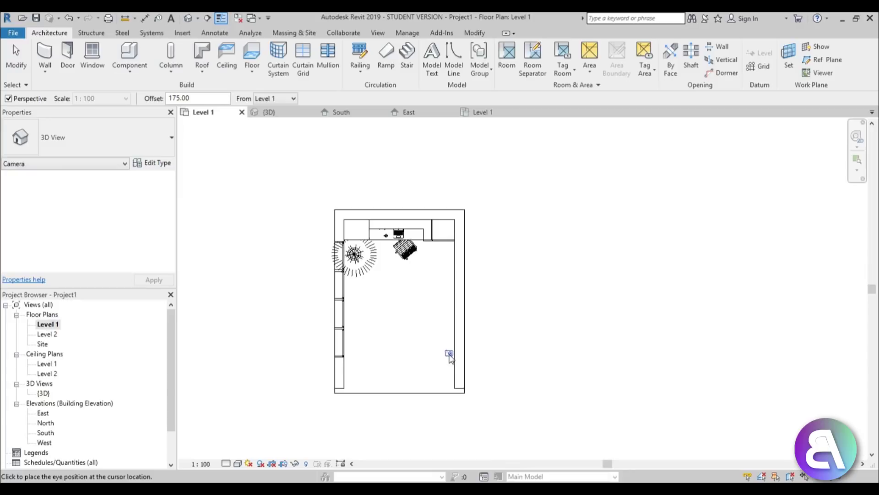
click(320, 151)
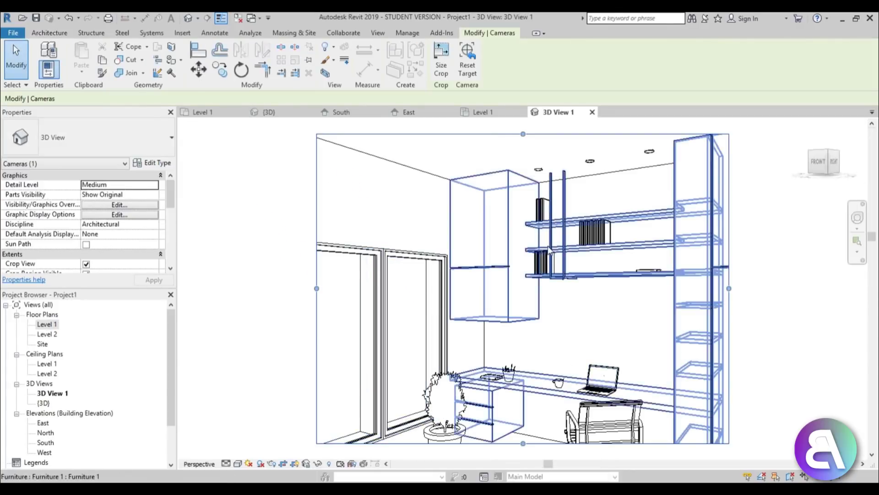
Step: Orbit the perspective camera view with the steering wheel to bring the whole desk chair, plant pot and floor into frame
click(545, 265)
mouse_move(816, 266)
shift+middle_down()
mouse_move(818, 259)
mouse_move(813, 270)
shift+middle_up()
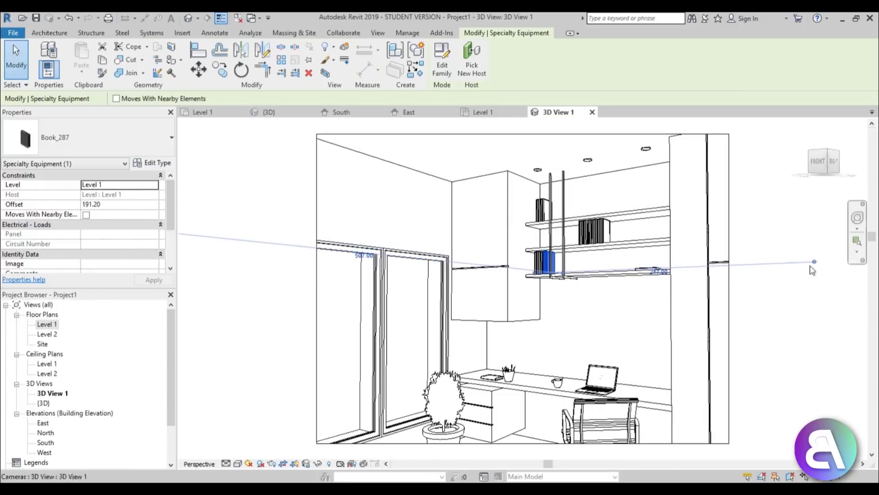
click(857, 218)
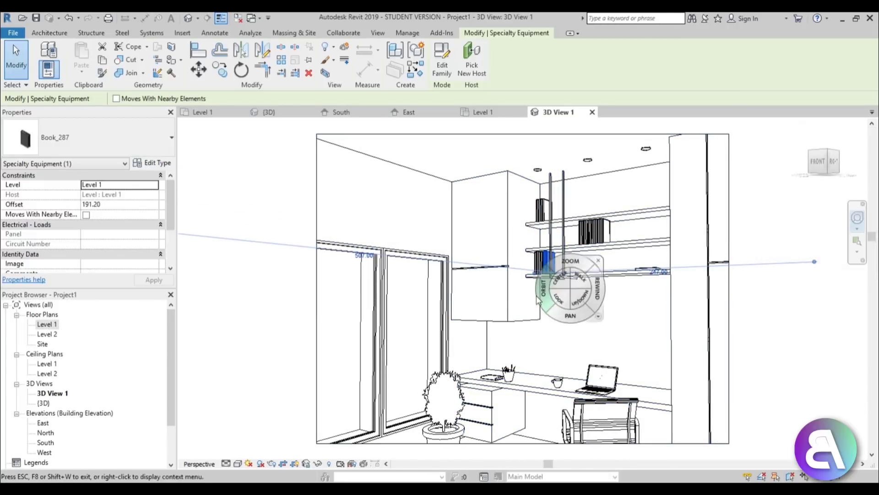
drag(538, 302, 531, 321)
key(Escape)
key(Escape)
Step: Widen the camera view's crop region on both sides to show more of the windows and the tall cabinet
click(454, 134)
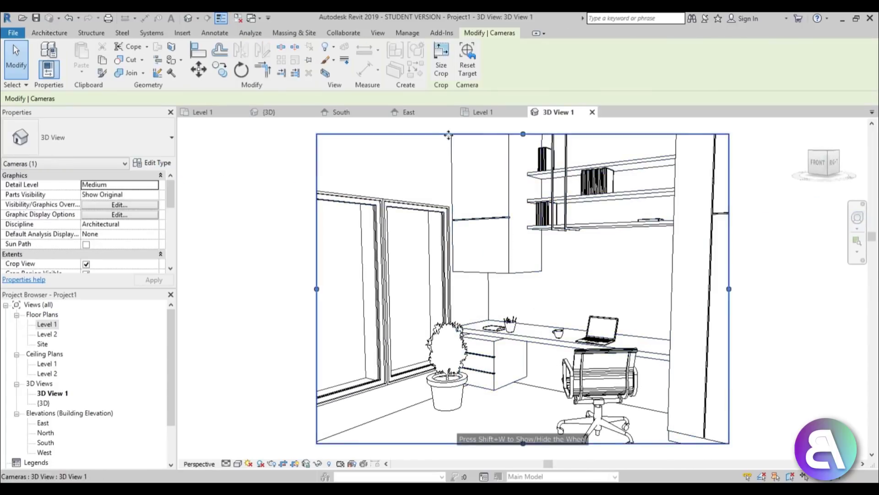
drag(317, 289, 281, 289)
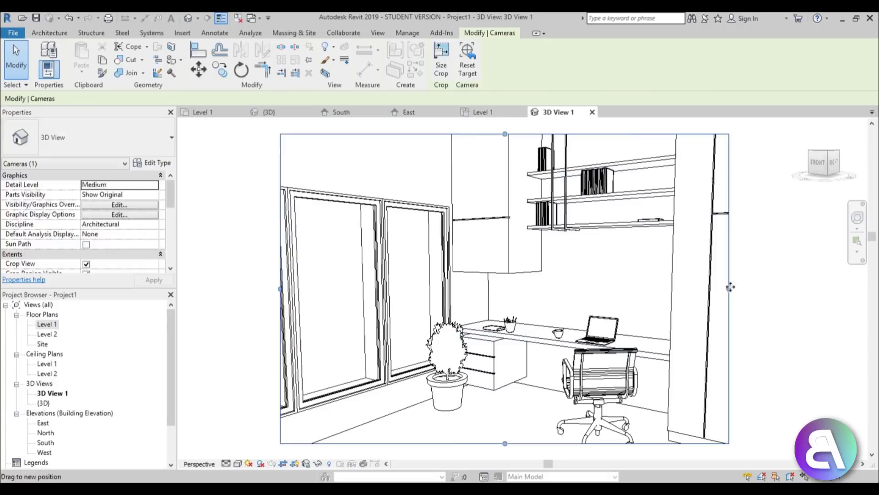
drag(729, 289, 794, 289)
scroll(514, 302, down, 1)
middle_drag(518, 308, 483, 306)
scroll(487, 306, up, 1)
key(Escape)
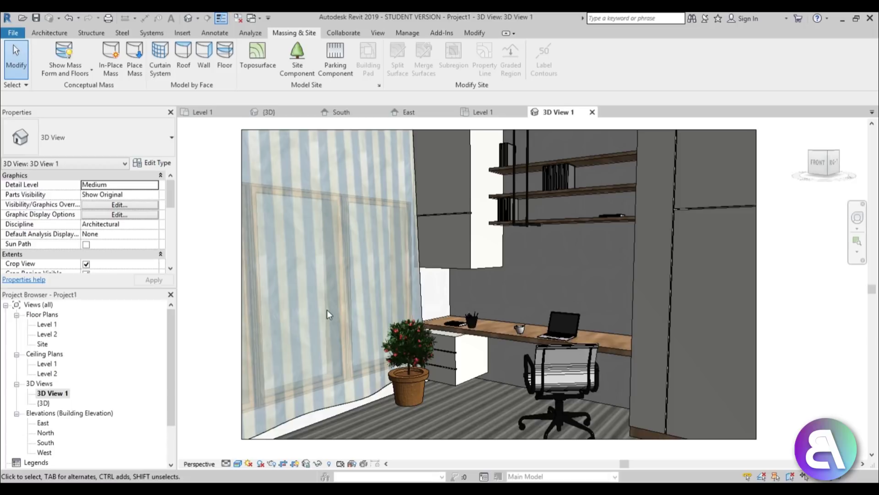
Step: Render the camera view at Medium quality with the Interior: Sun and Artificial lighting scheme
key(r)
key(r)
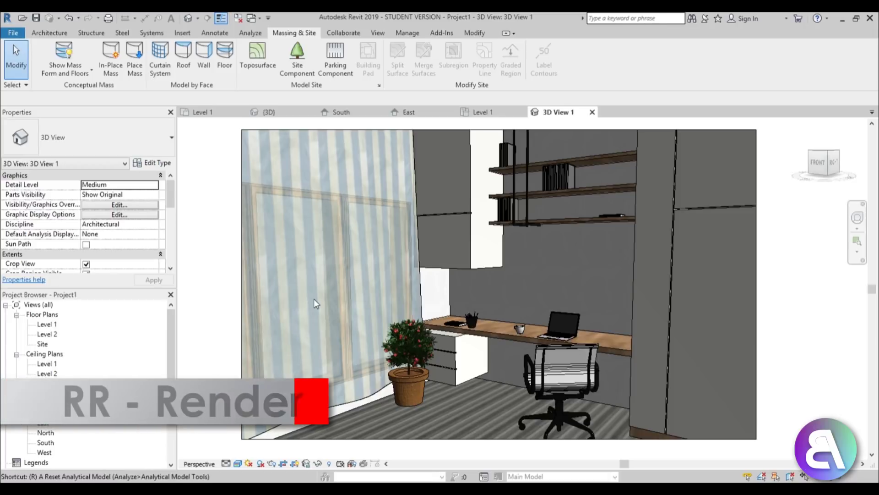
click(119, 102)
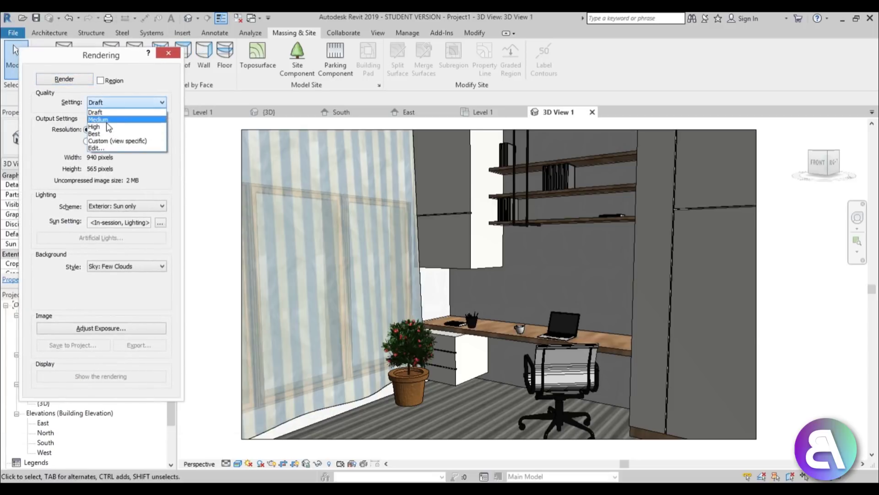
click(106, 121)
click(94, 207)
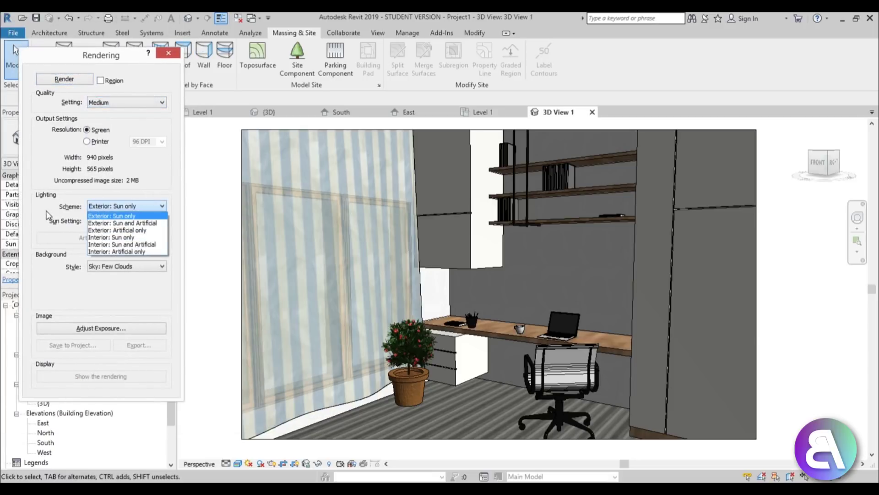
click(95, 245)
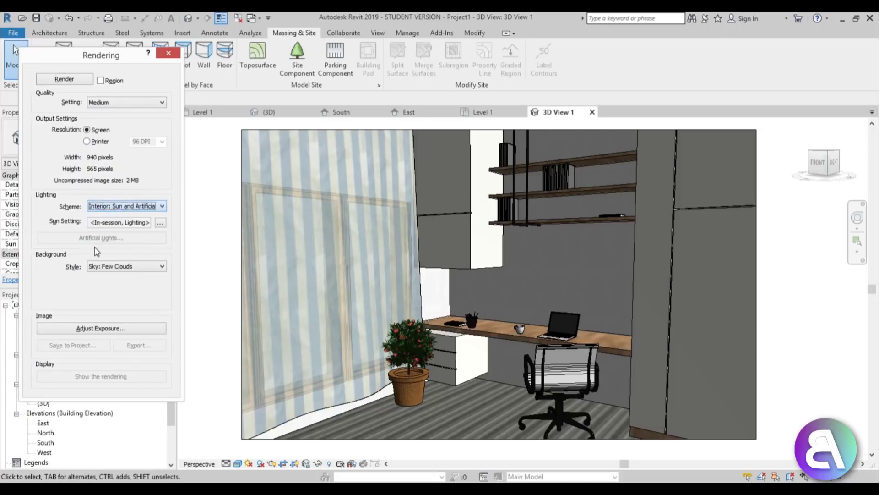
click(52, 87)
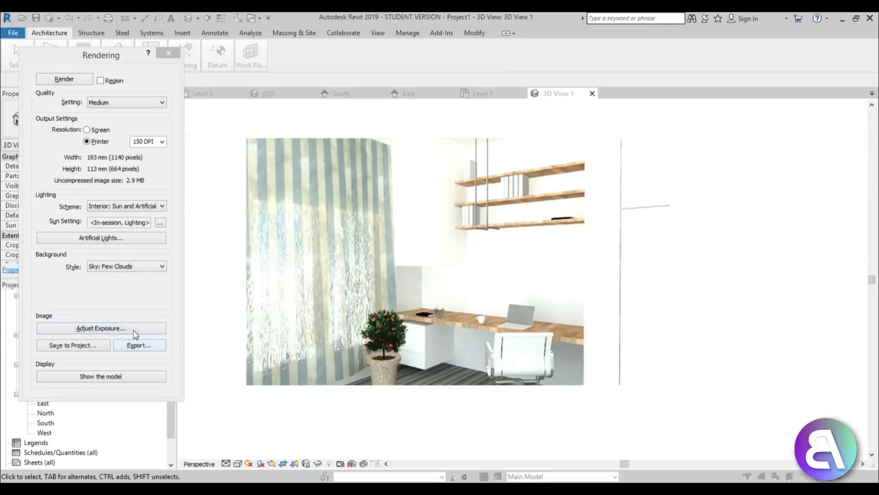
Step: Set the rendered image's exposure value to 10.74 and apply it
click(133, 329)
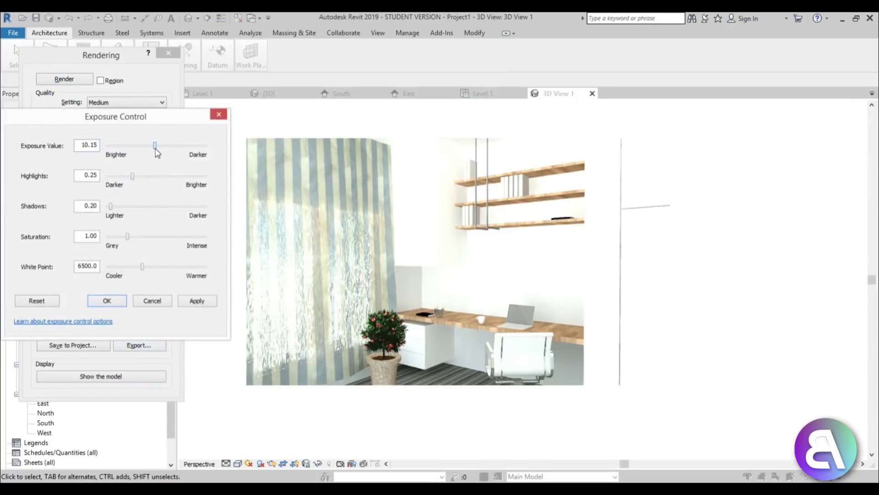
click(191, 303)
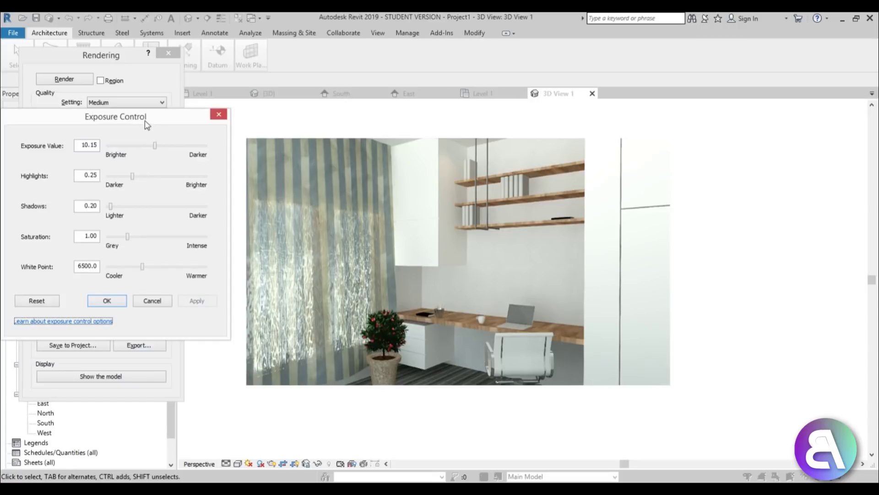
click(195, 304)
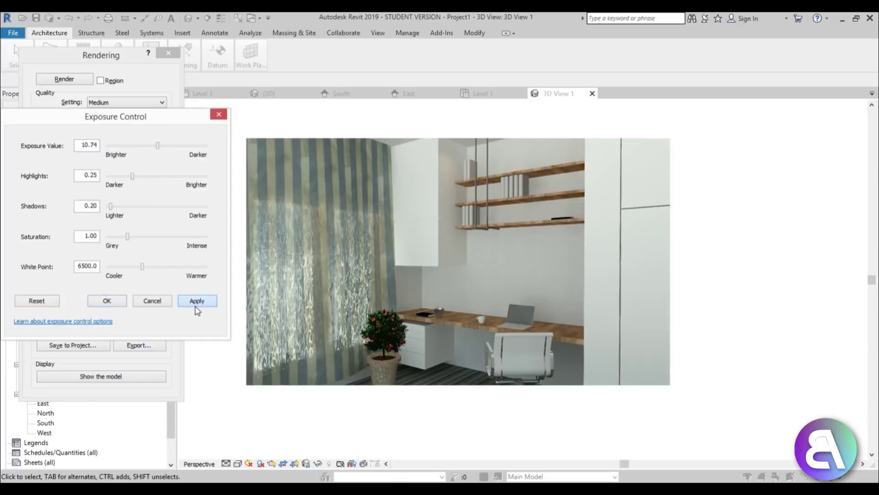
click(105, 300)
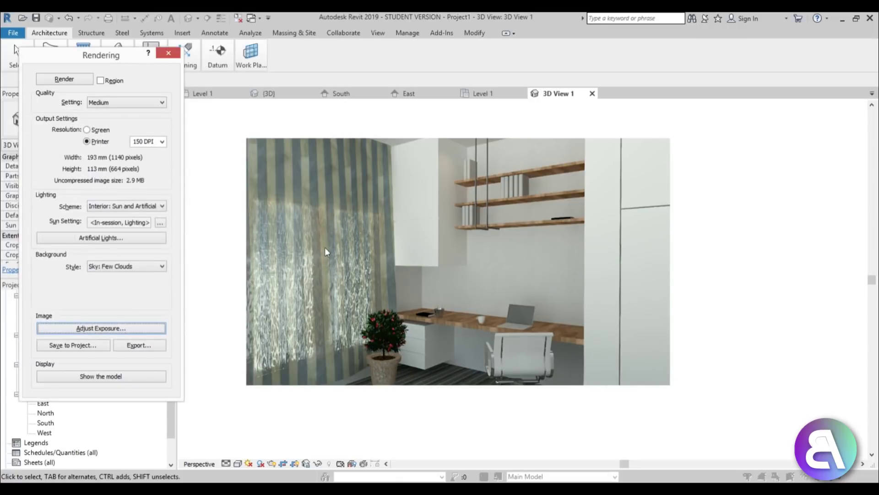
scroll(465, 222, up, 3)
middle_drag(465, 222, 477, 245)
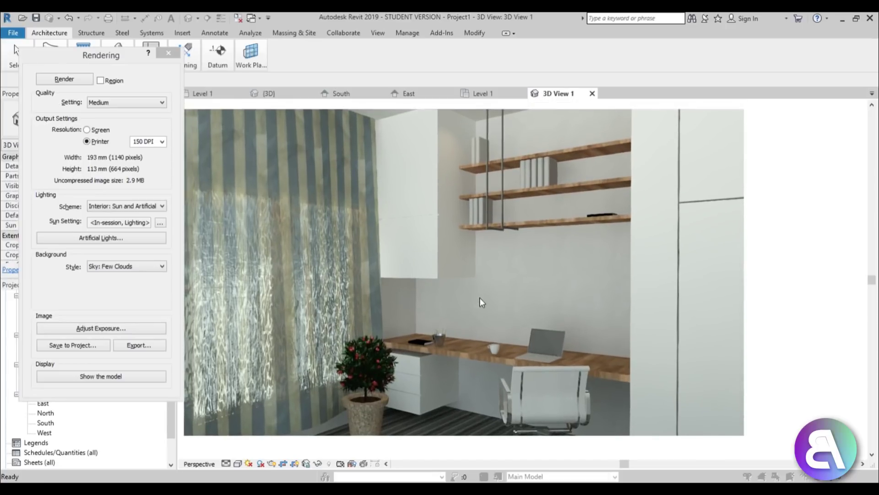